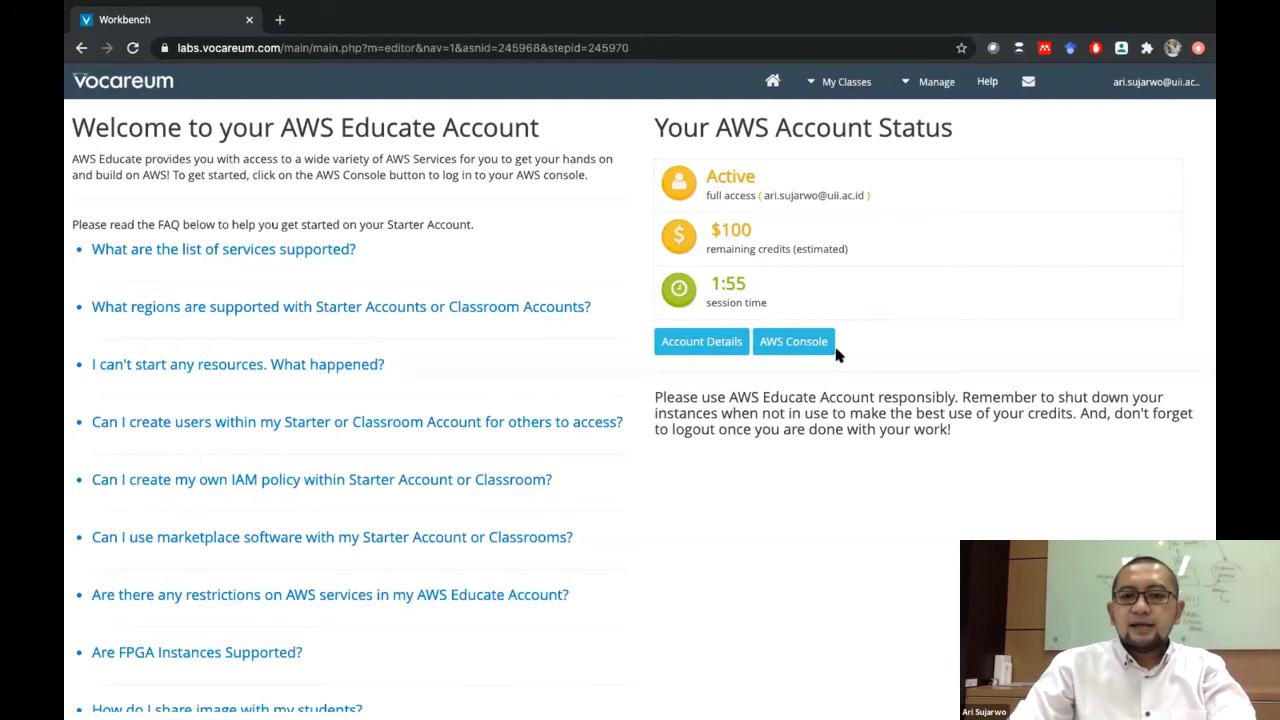
Open EC2 in the AWS Management Console and start launching a new instance from the running instances list
{"action": "left_click", "coordinate": [793, 349]}
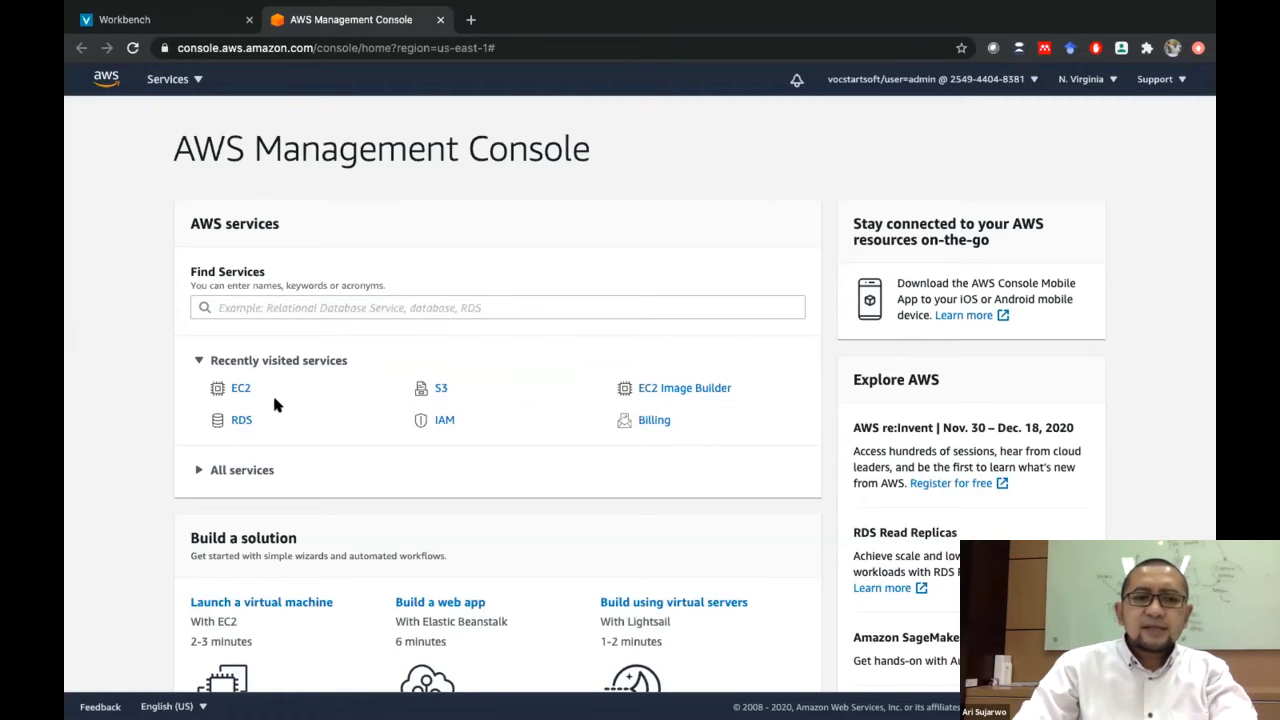
{"action": "left_click", "coordinate": [243, 395]}
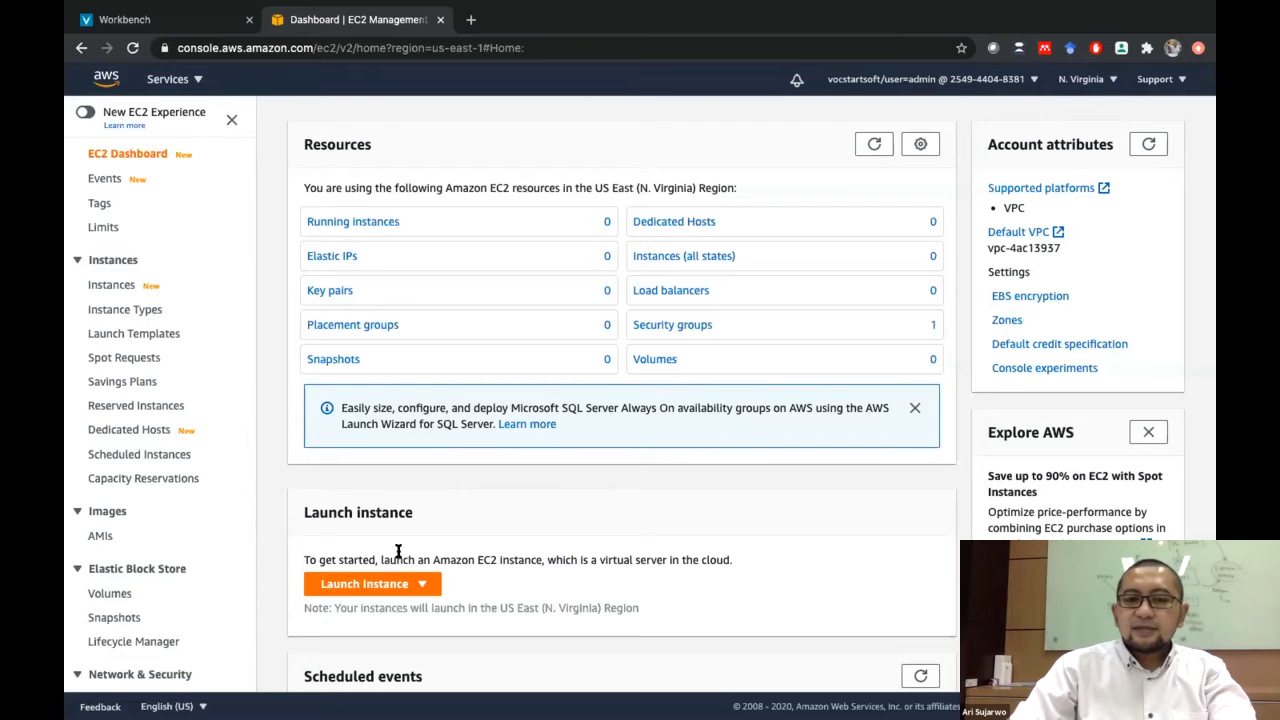
{"action": "scroll", "coordinate": [383, 528], "scroll_direction": "down", "scroll_amount": 3}
{"action": "scroll", "coordinate": [383, 528], "scroll_direction": "up", "scroll_amount": 3}
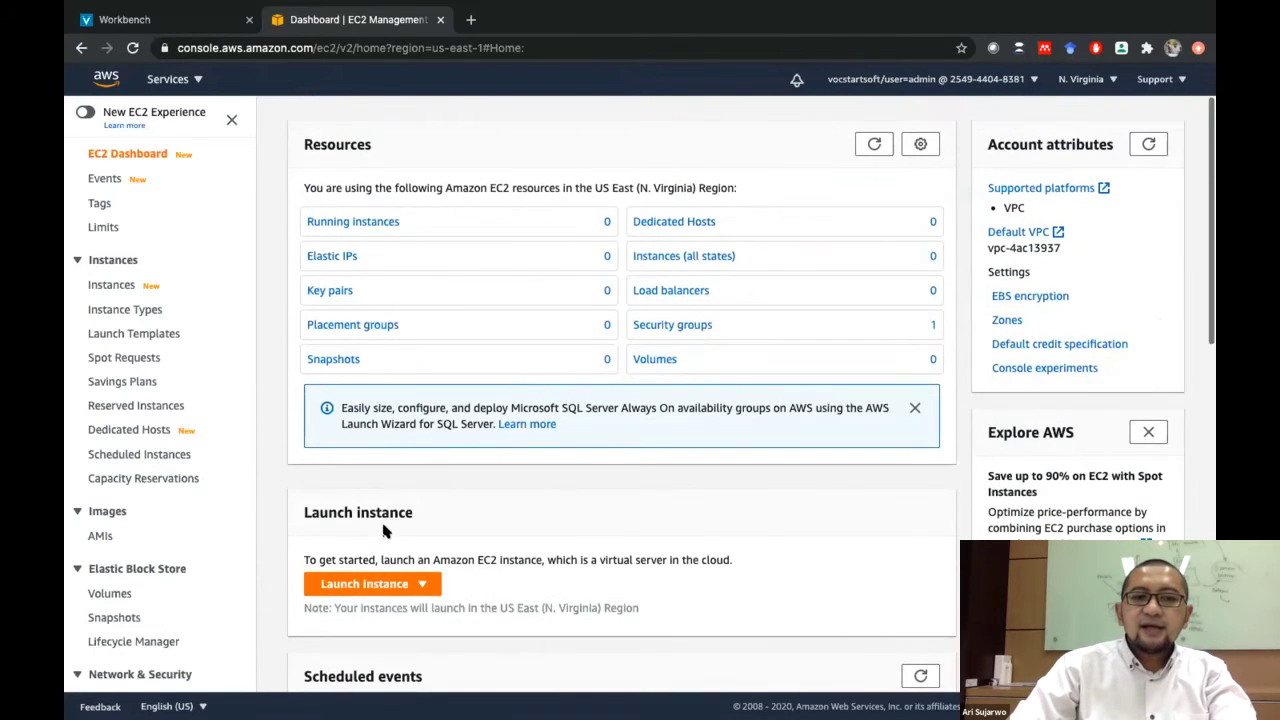
{"action": "left_click", "coordinate": [380, 222]}
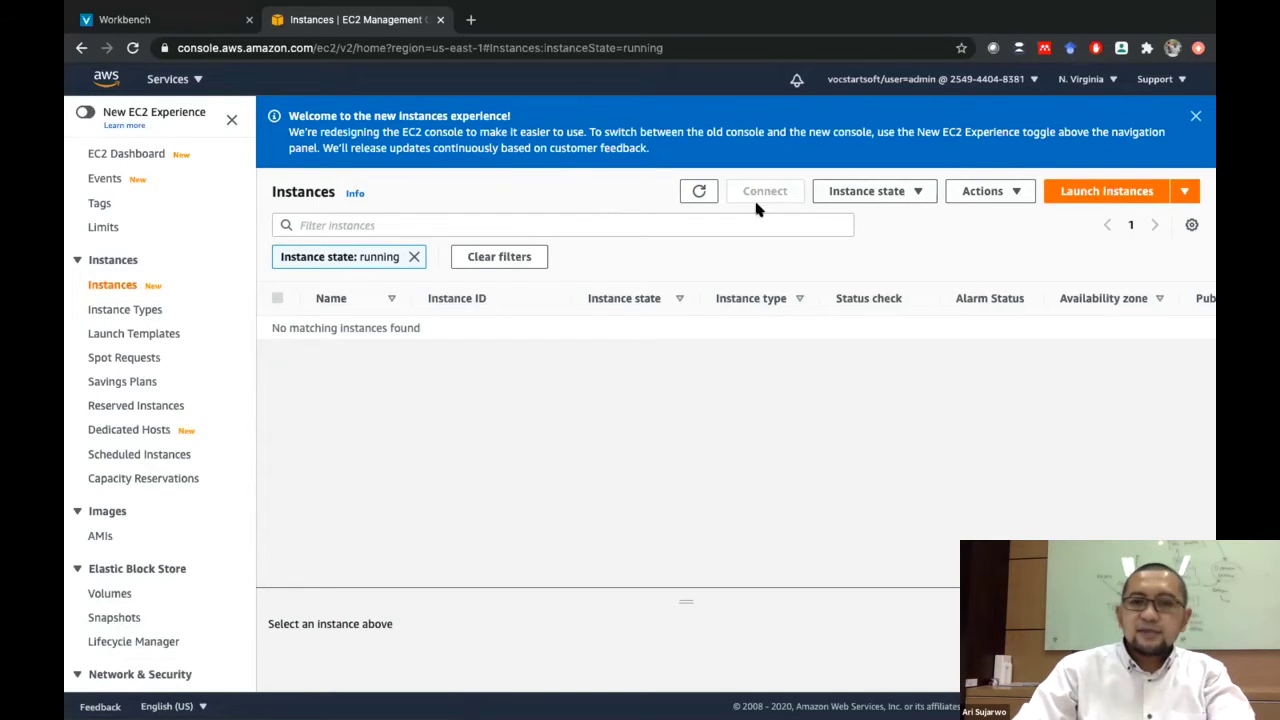
{"action": "left_click", "coordinate": [1118, 196]}
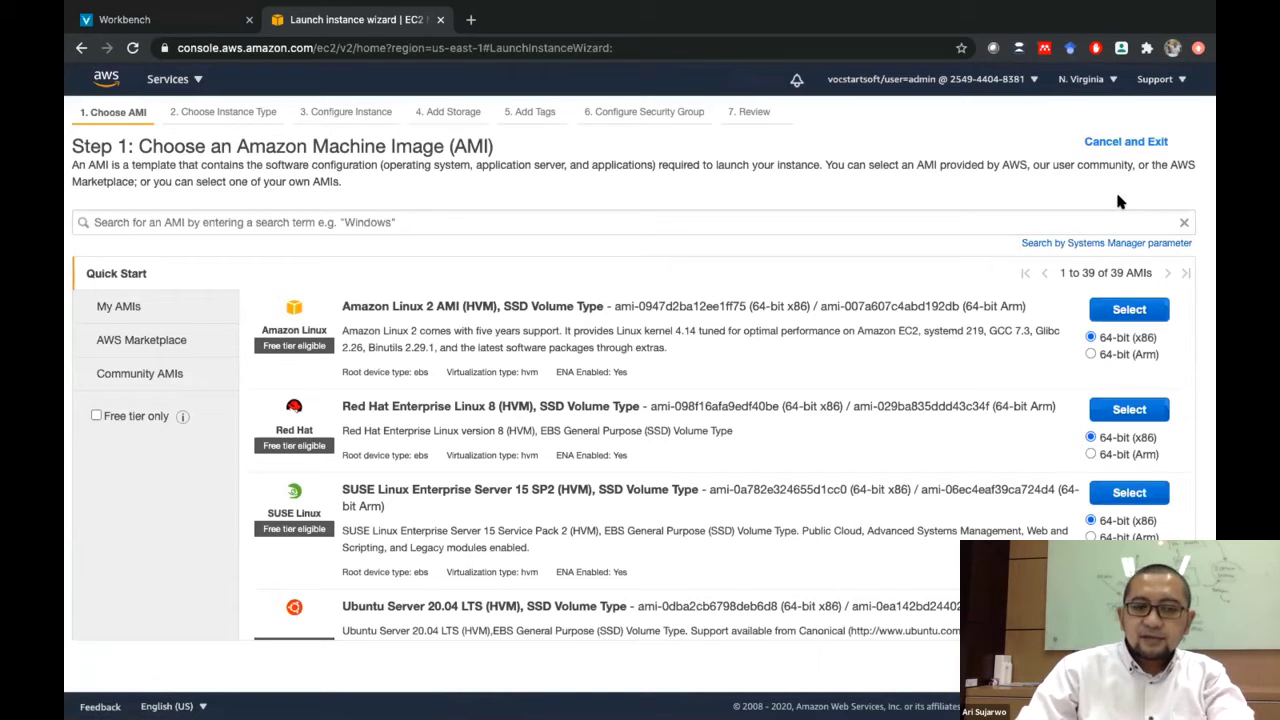
Examine the Quick Start list of Amazon Machine Images, checking the available operating systems and free tier eligibility
{"action": "scroll", "coordinate": [1119, 199], "scroll_direction": "down", "scroll_amount": 5}
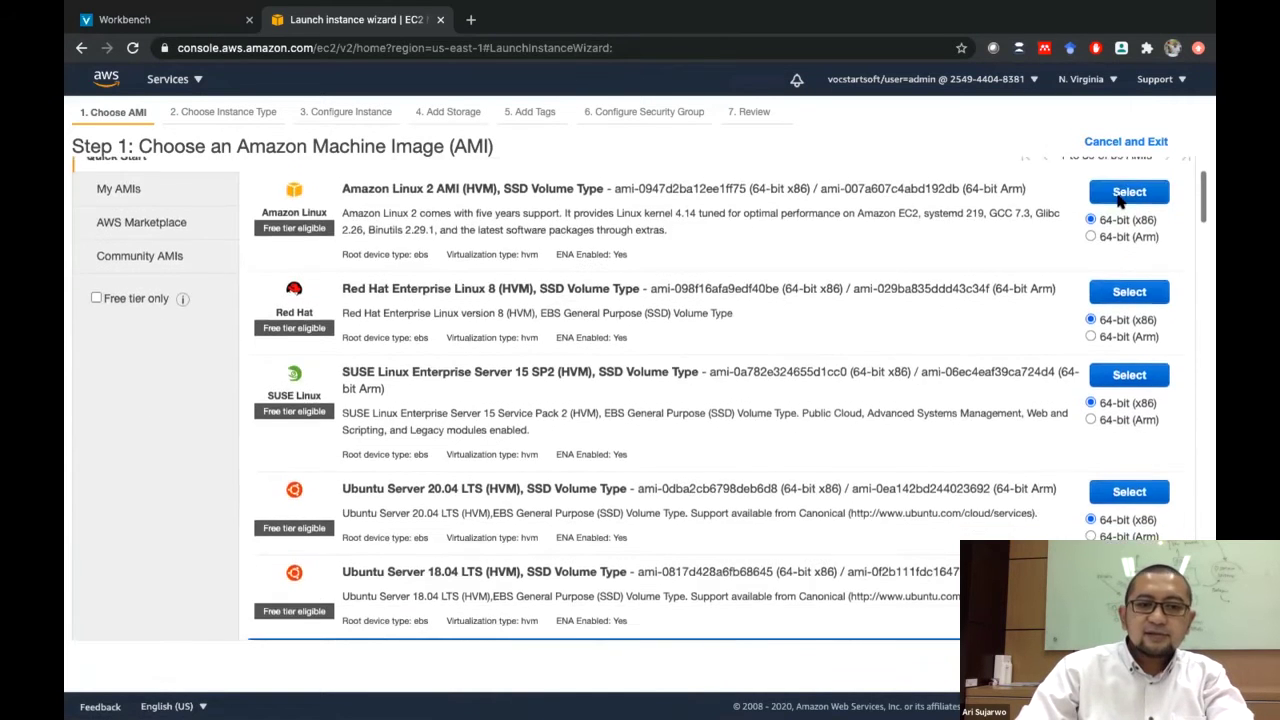
{"action": "scroll", "coordinate": [1119, 199], "scroll_direction": "down", "scroll_amount": 7}
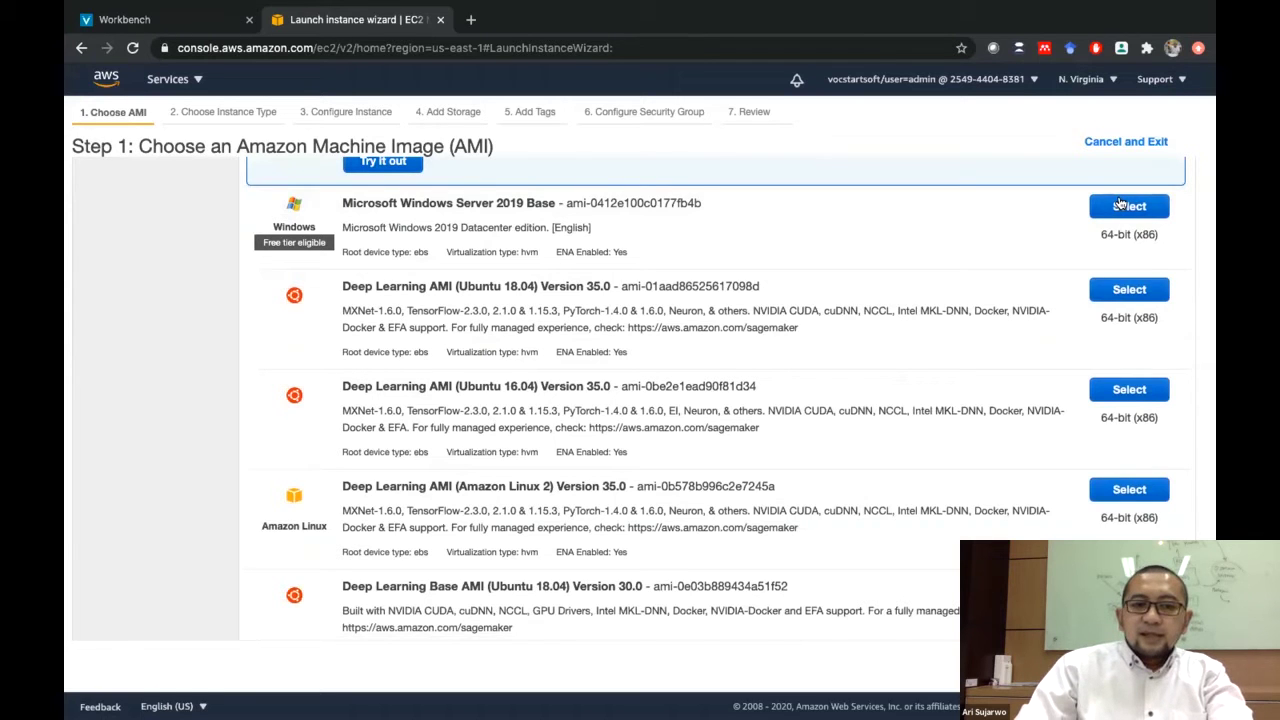
{"action": "scroll", "coordinate": [1120, 215], "scroll_direction": "up", "scroll_amount": 4}
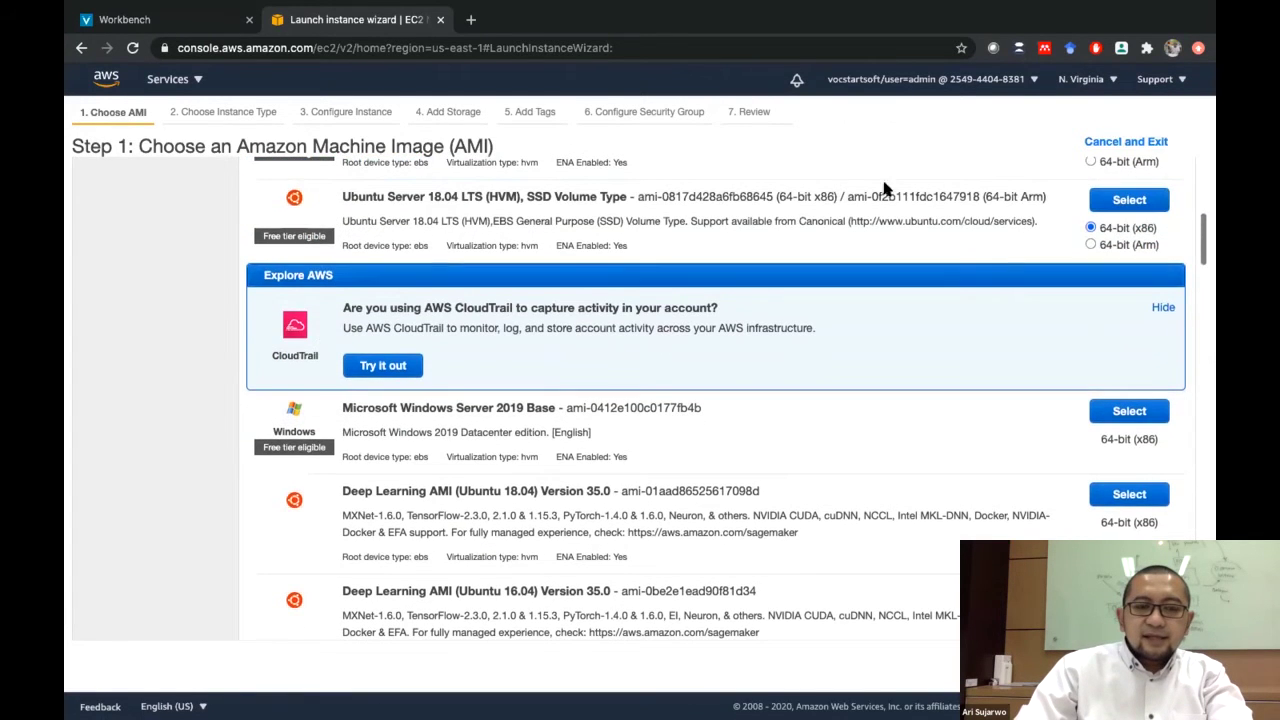
{"action": "scroll", "coordinate": [615, 250], "scroll_direction": "up", "scroll_amount": 10}
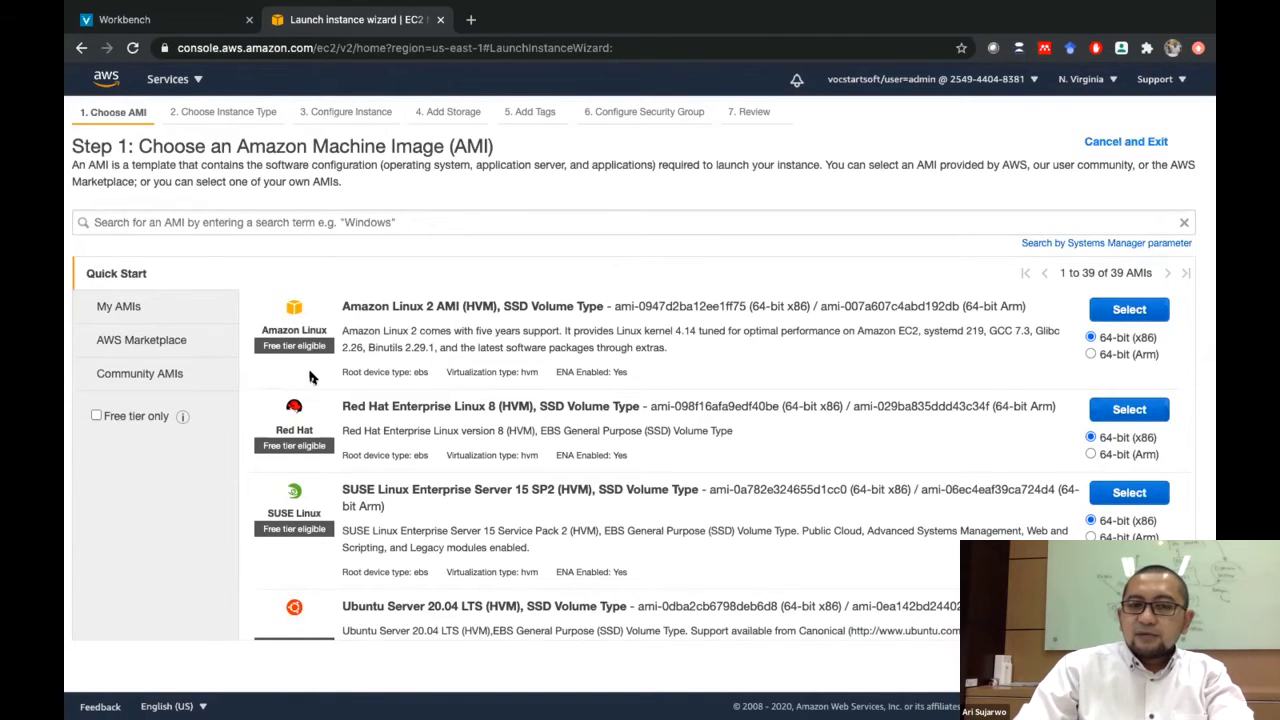
{"action": "scroll", "coordinate": [309, 383], "scroll_direction": "down", "scroll_amount": 5}
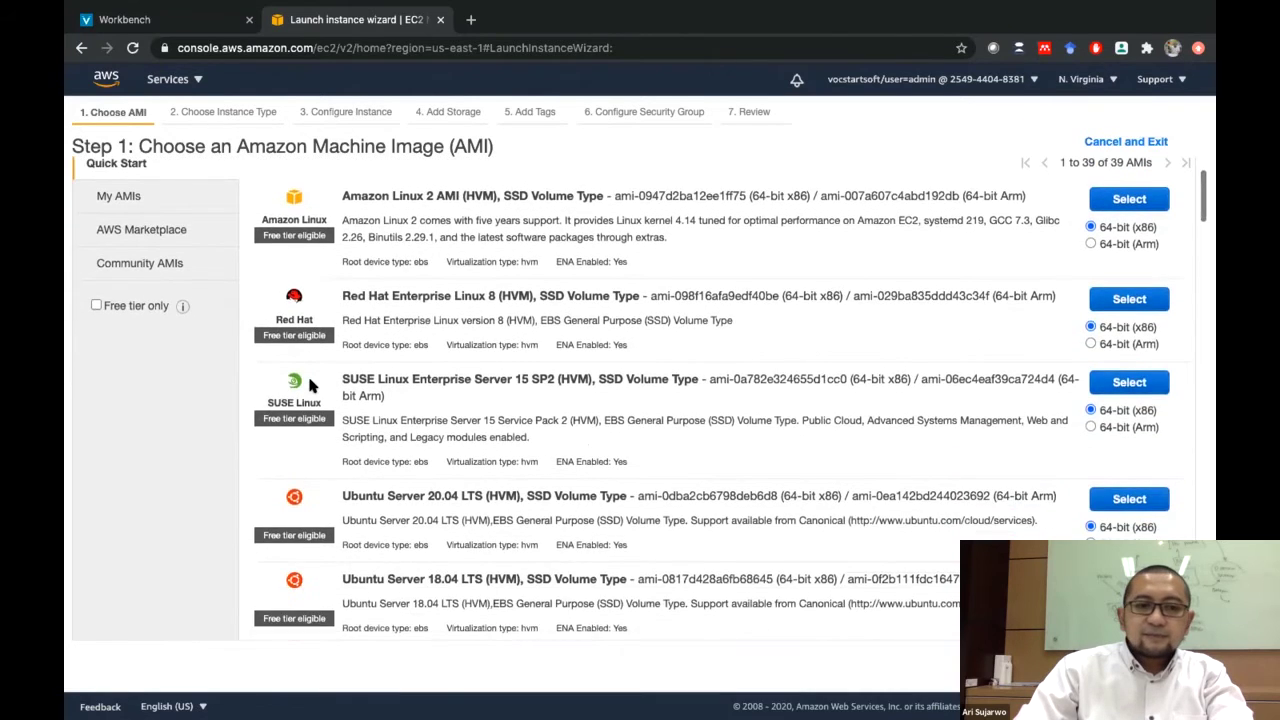
{"action": "scroll", "coordinate": [309, 383], "scroll_direction": "down", "scroll_amount": 5}
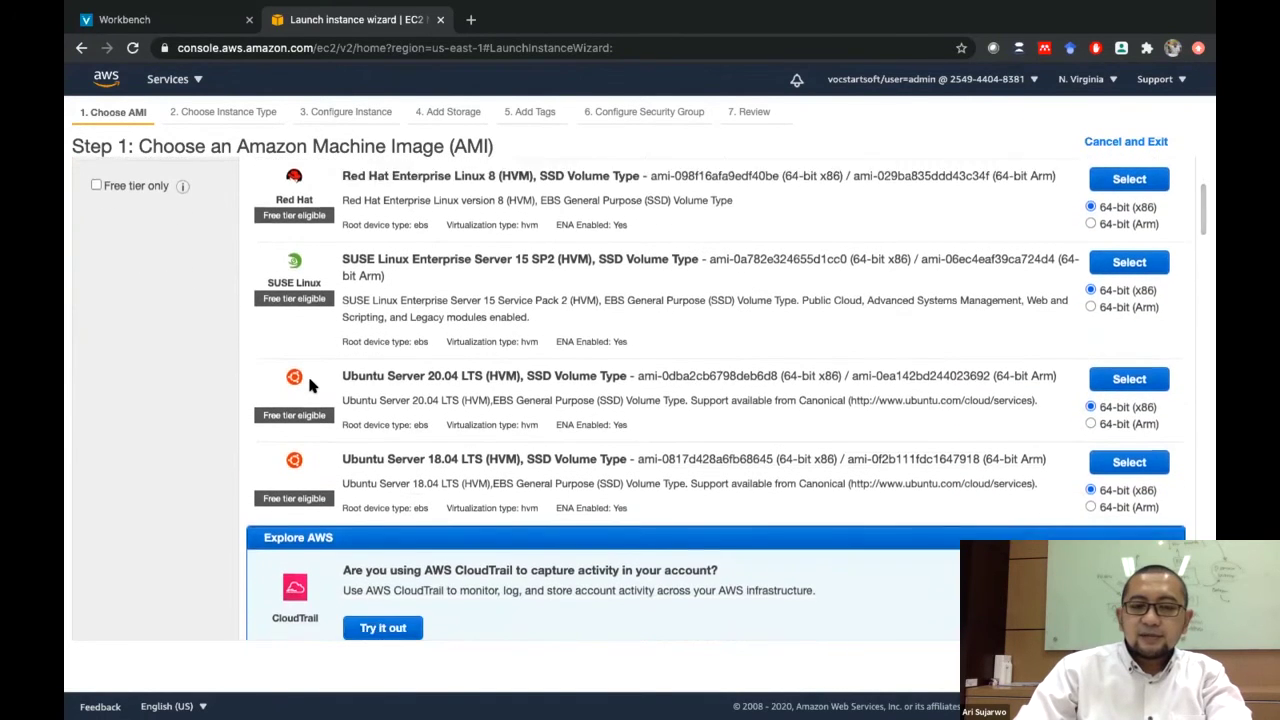
{"action": "scroll", "coordinate": [310, 386], "scroll_direction": "down", "scroll_amount": 5}
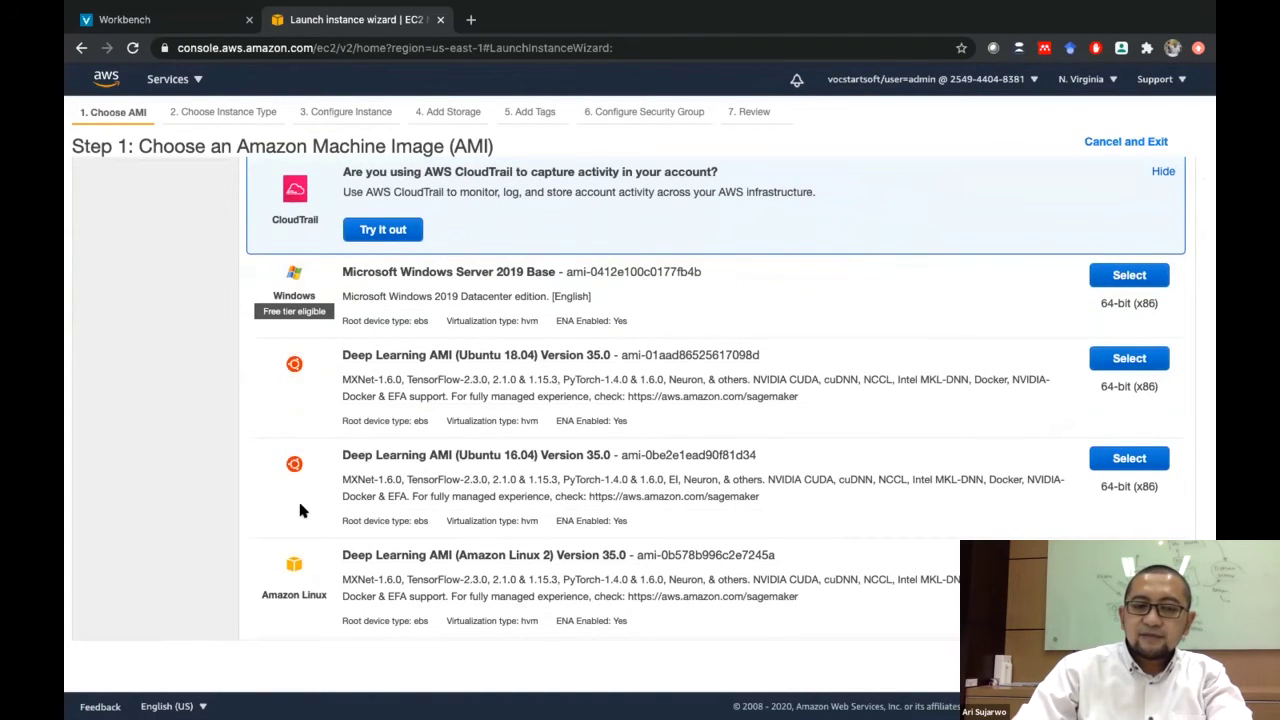
{"action": "scroll", "coordinate": [300, 508], "scroll_direction": "down", "scroll_amount": 8}
{"action": "scroll", "coordinate": [300, 508], "scroll_direction": "down", "scroll_amount": 9}
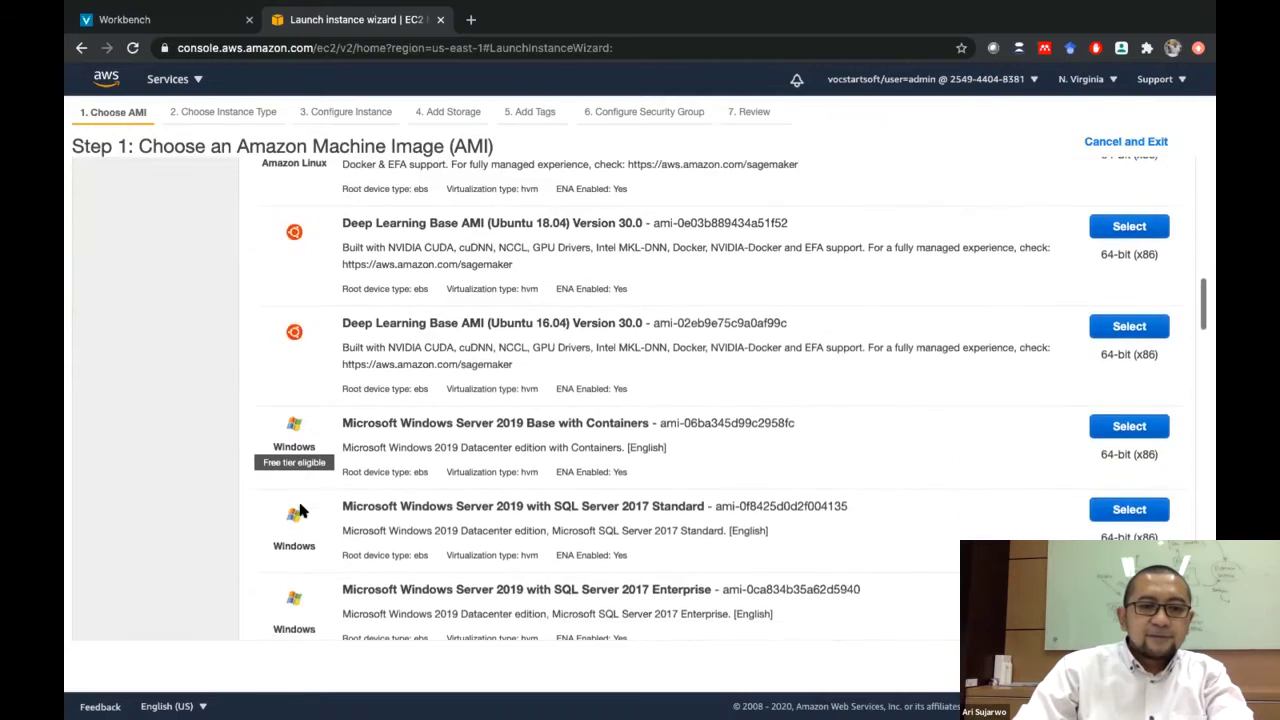
{"action": "scroll", "coordinate": [300, 510], "scroll_direction": "down", "scroll_amount": 10}
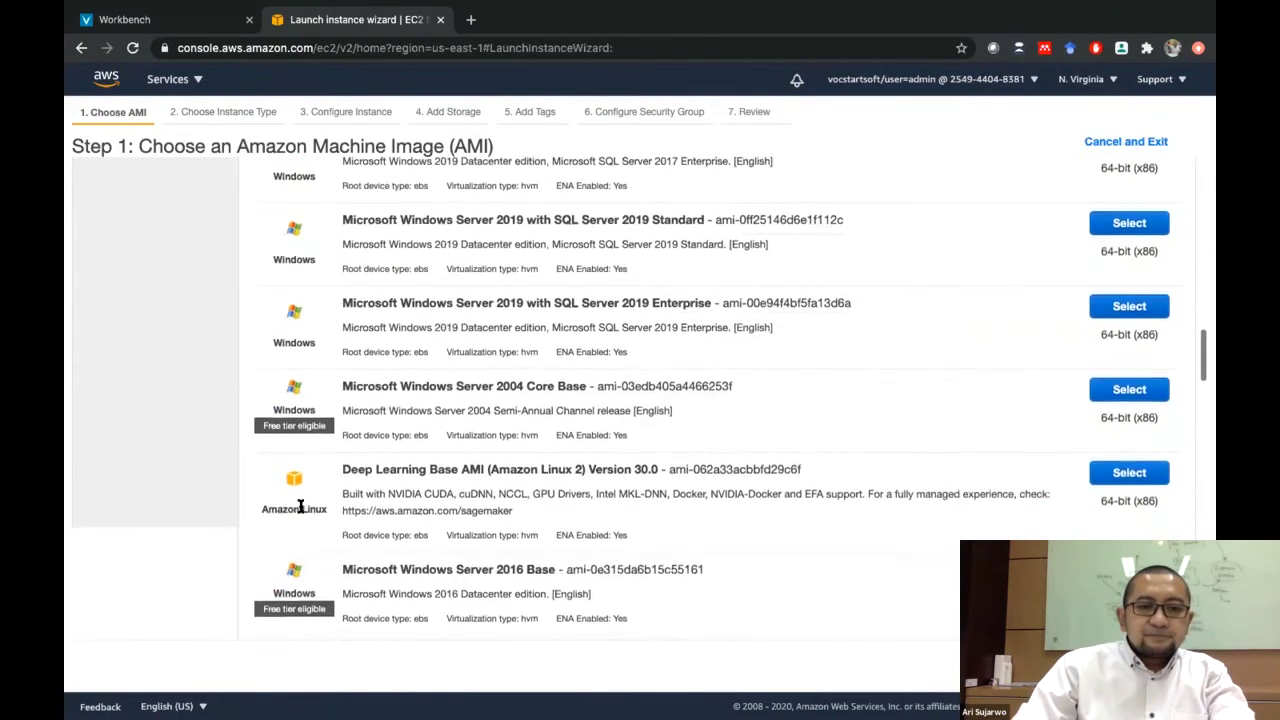
{"action": "scroll", "coordinate": [300, 510], "scroll_direction": "down", "scroll_amount": 13}
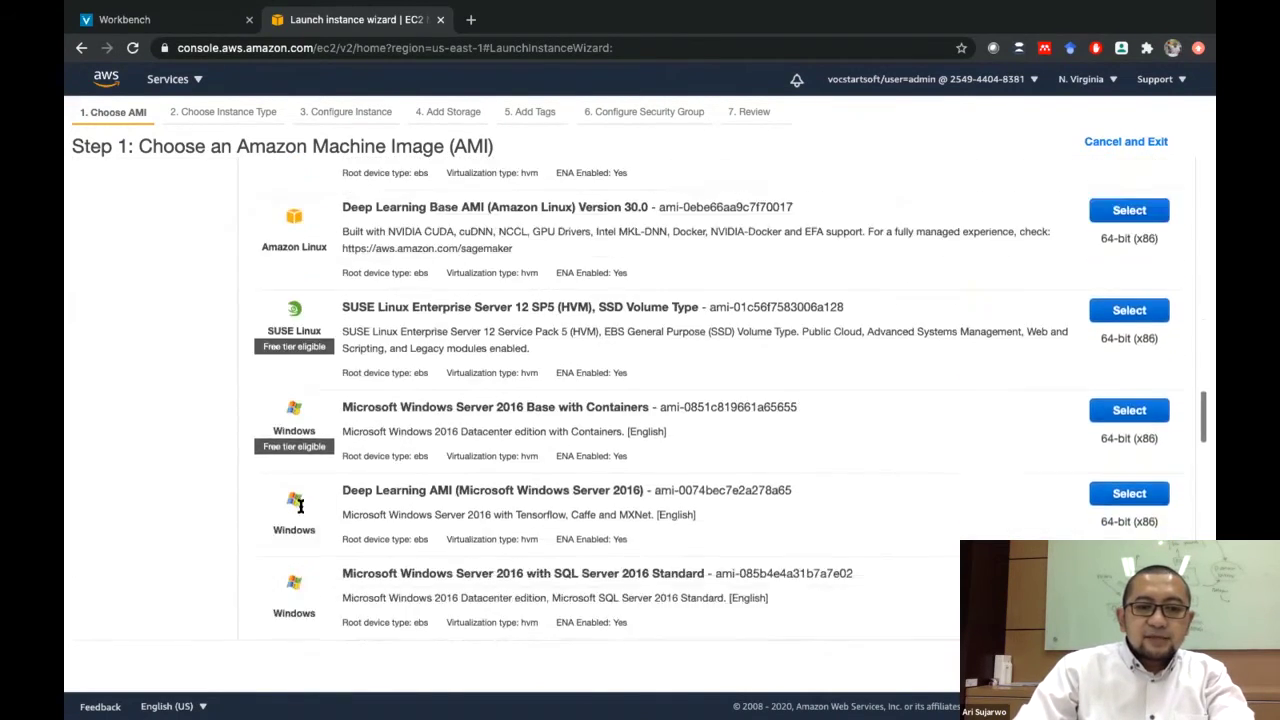
{"action": "scroll", "coordinate": [300, 510], "scroll_direction": "down", "scroll_amount": 9}
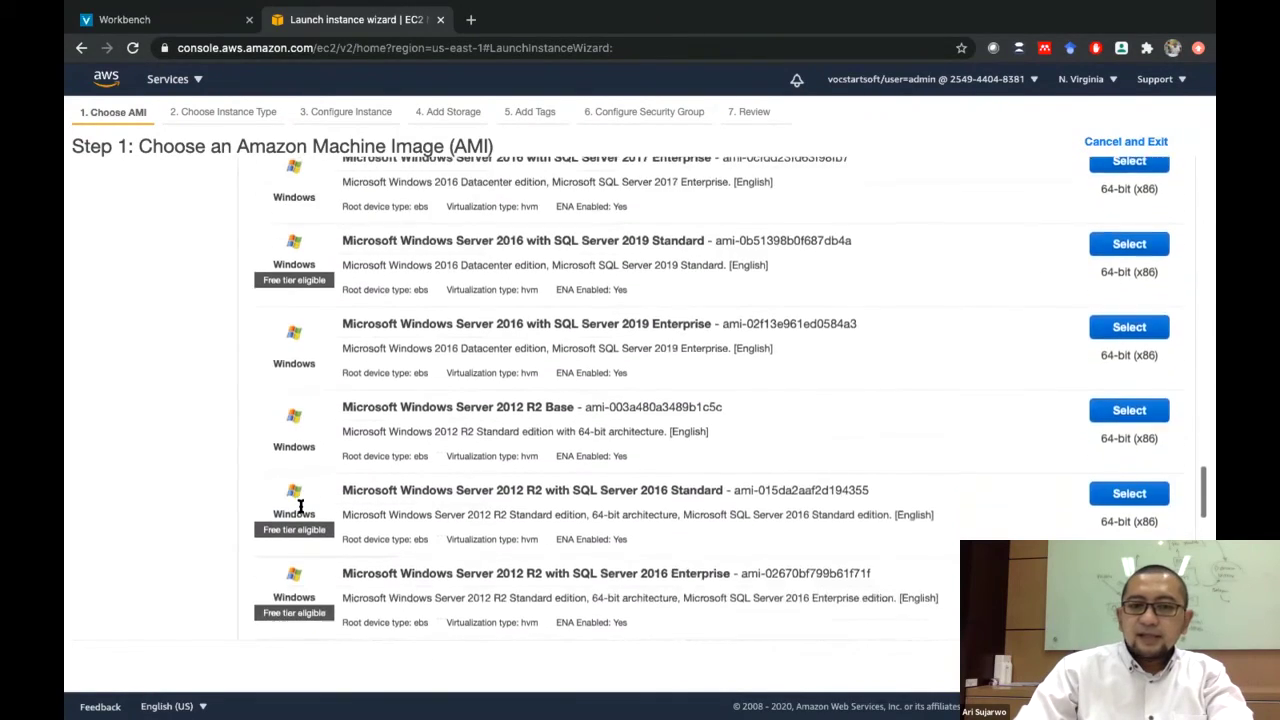
{"action": "scroll", "coordinate": [300, 510], "scroll_direction": "down", "scroll_amount": 6}
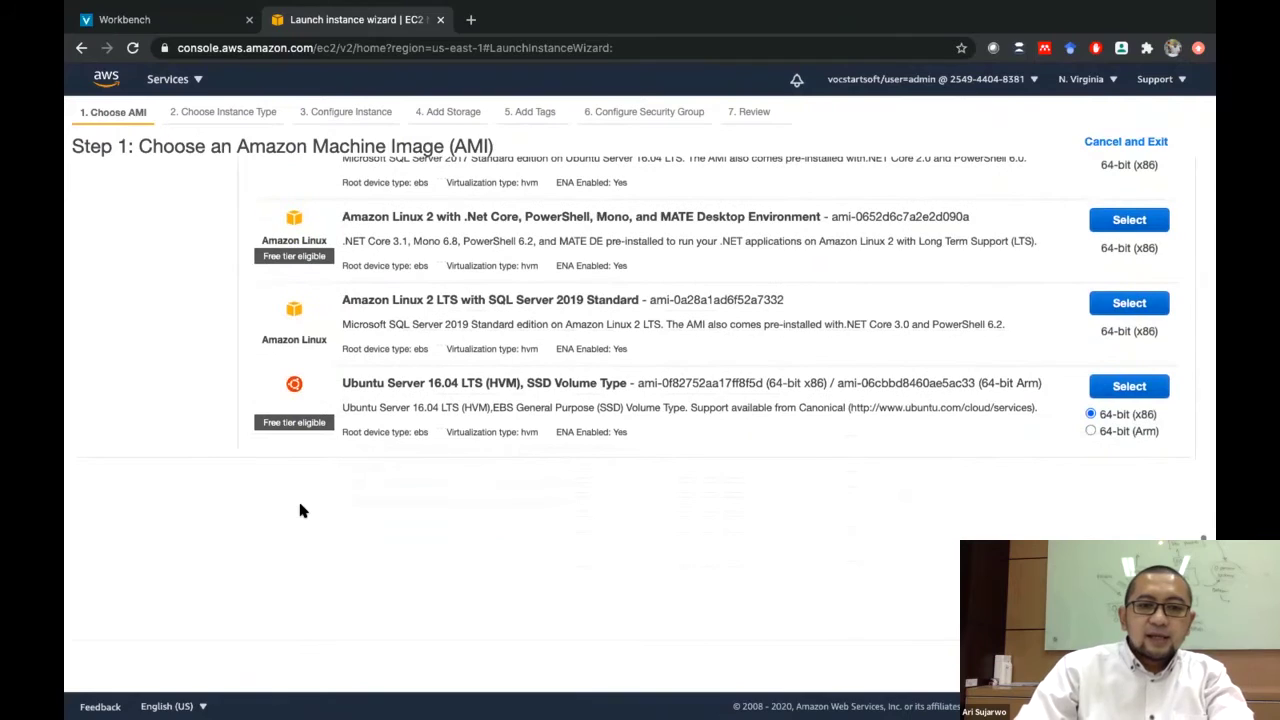
Select the Ubuntu Server 20.04 LTS (HVM), SSD Volume Type image with the 64-bit (x86) architecture
{"action": "scroll", "coordinate": [300, 510], "scroll_direction": "up", "scroll_amount": 10}
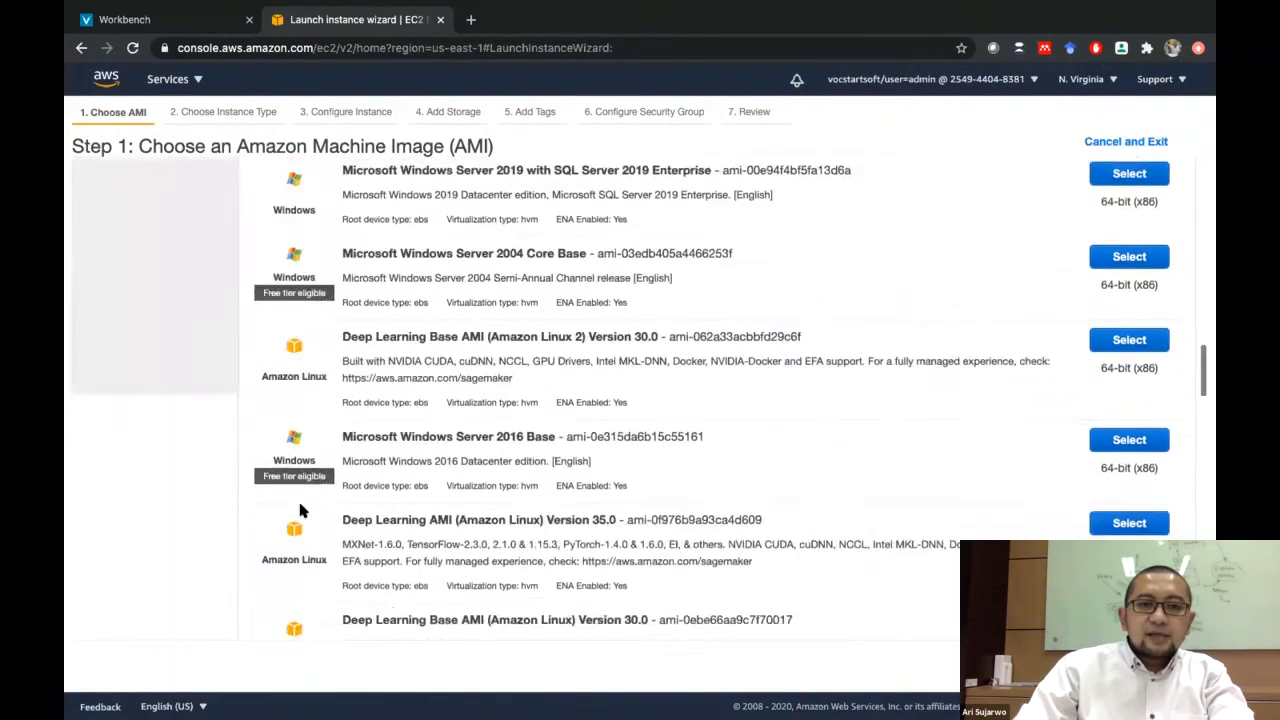
{"action": "scroll", "coordinate": [300, 510], "scroll_direction": "up", "scroll_amount": 8}
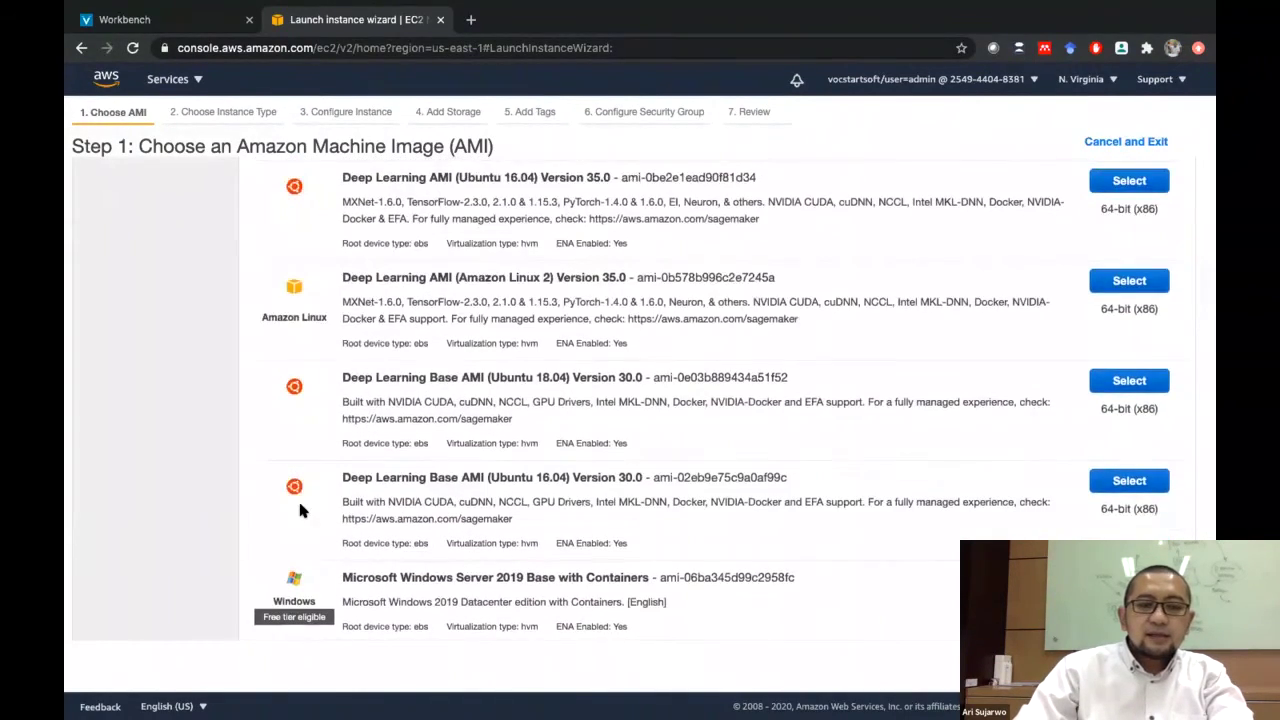
{"action": "scroll", "coordinate": [300, 510], "scroll_direction": "up", "scroll_amount": 10}
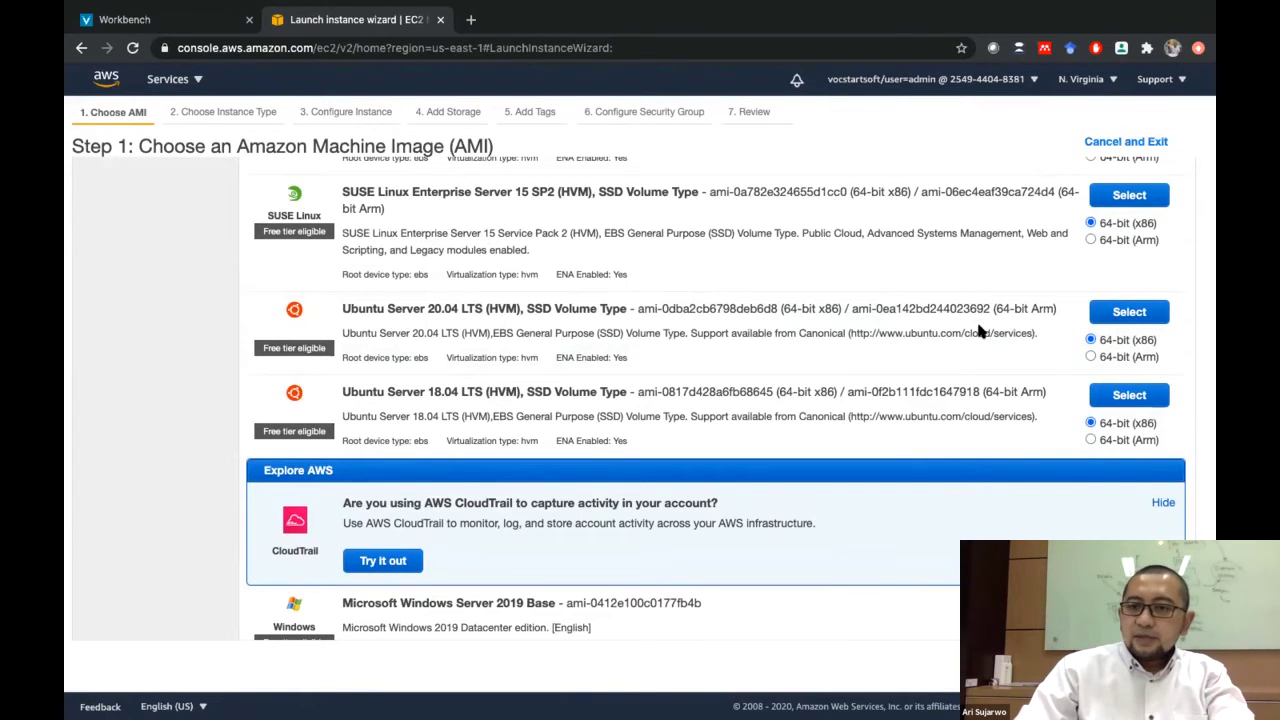
{"action": "left_click", "coordinate": [1129, 313]}
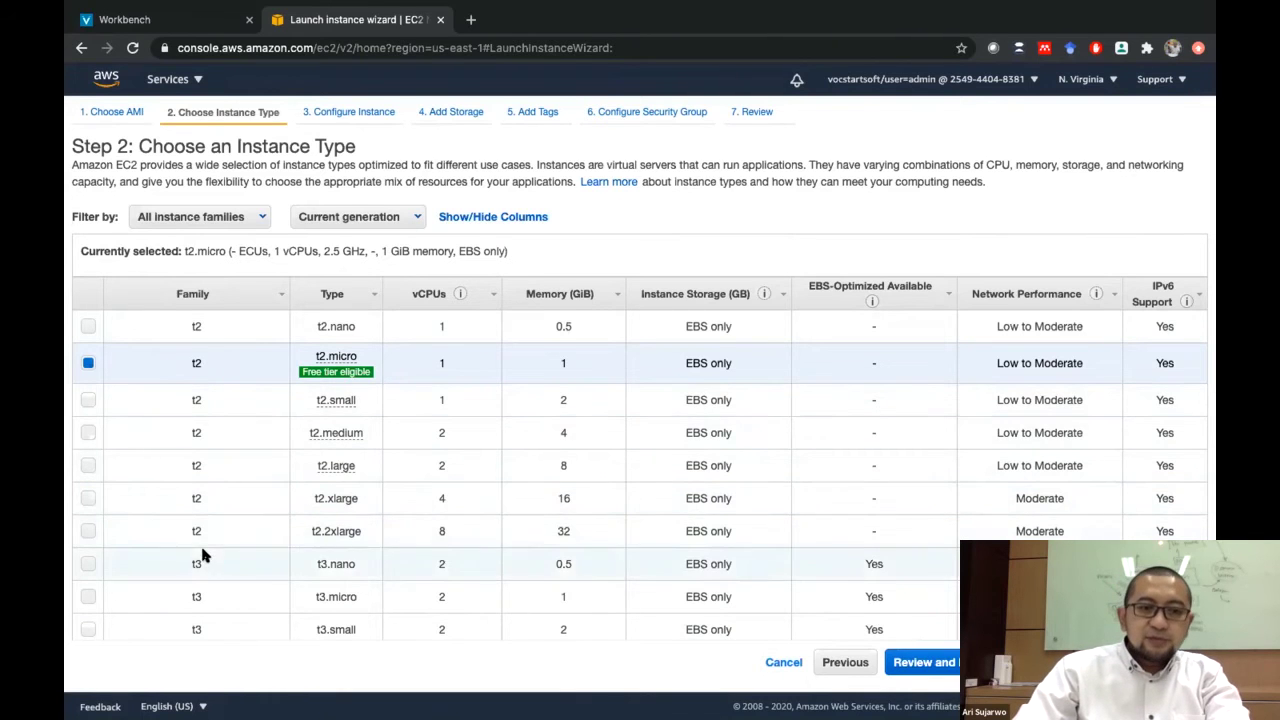
Review the instance types, keep the free tier eligible t2.micro selected and proceed to the instance details
{"action": "scroll", "coordinate": [203, 556], "scroll_direction": "down", "scroll_amount": 5}
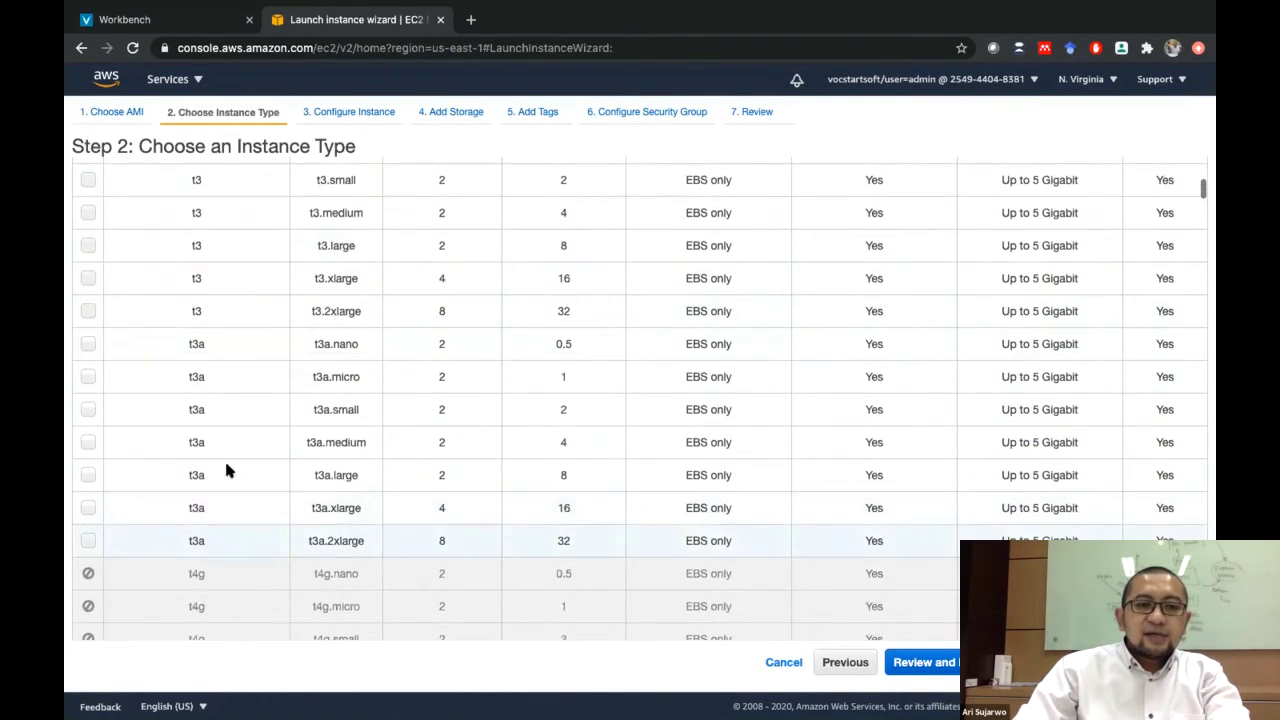
{"action": "scroll", "coordinate": [216, 514], "scroll_direction": "down", "scroll_amount": 2}
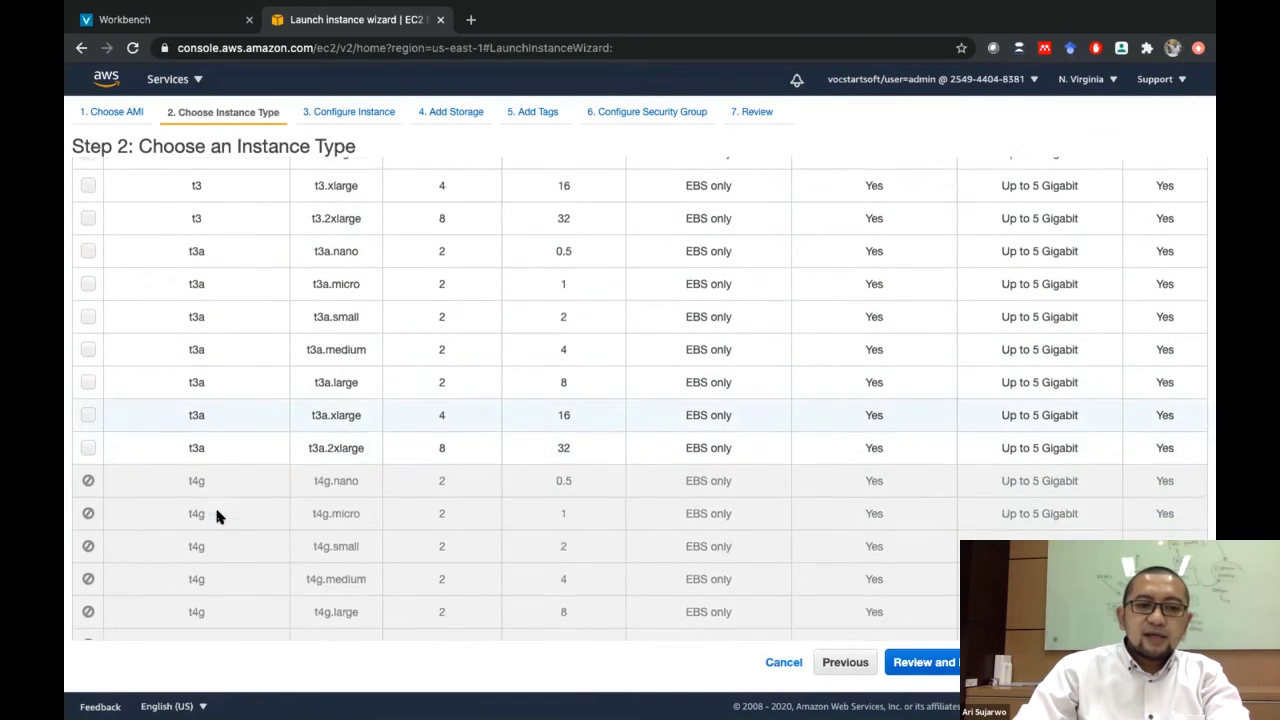
{"action": "scroll", "coordinate": [216, 514], "scroll_direction": "down", "scroll_amount": 5}
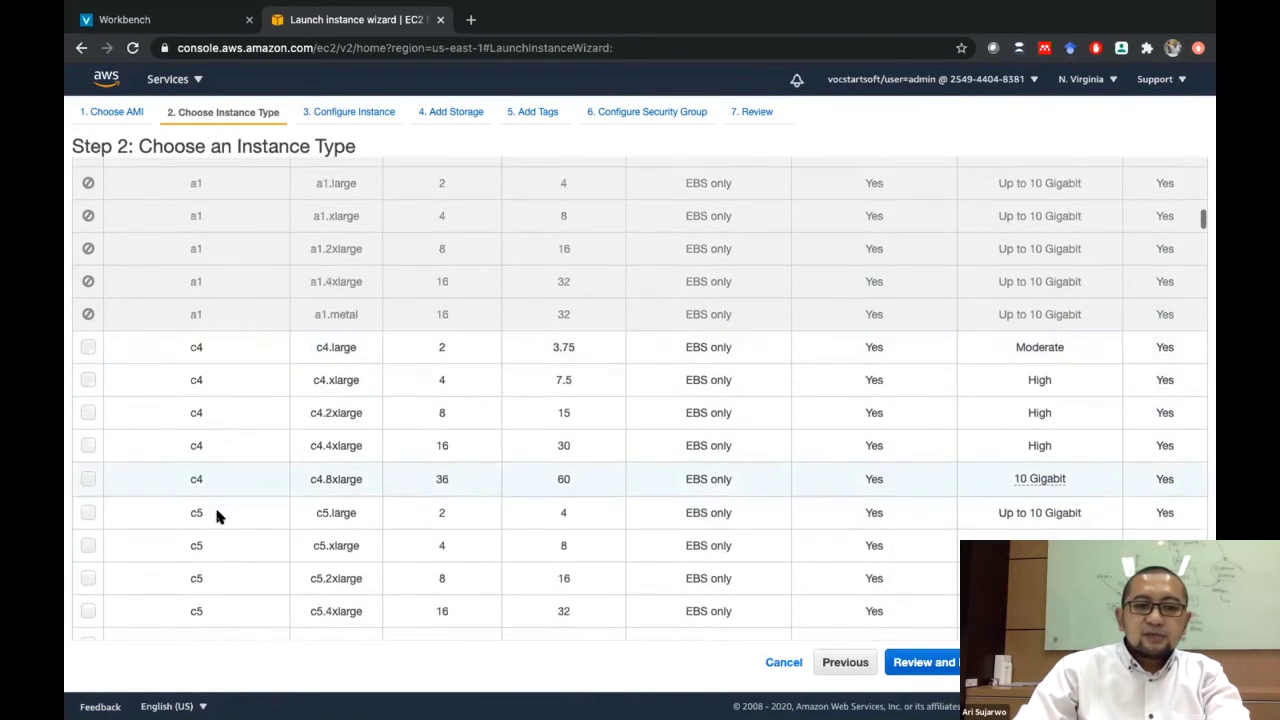
{"action": "scroll", "coordinate": [320, 434], "scroll_direction": "up", "scroll_amount": 1}
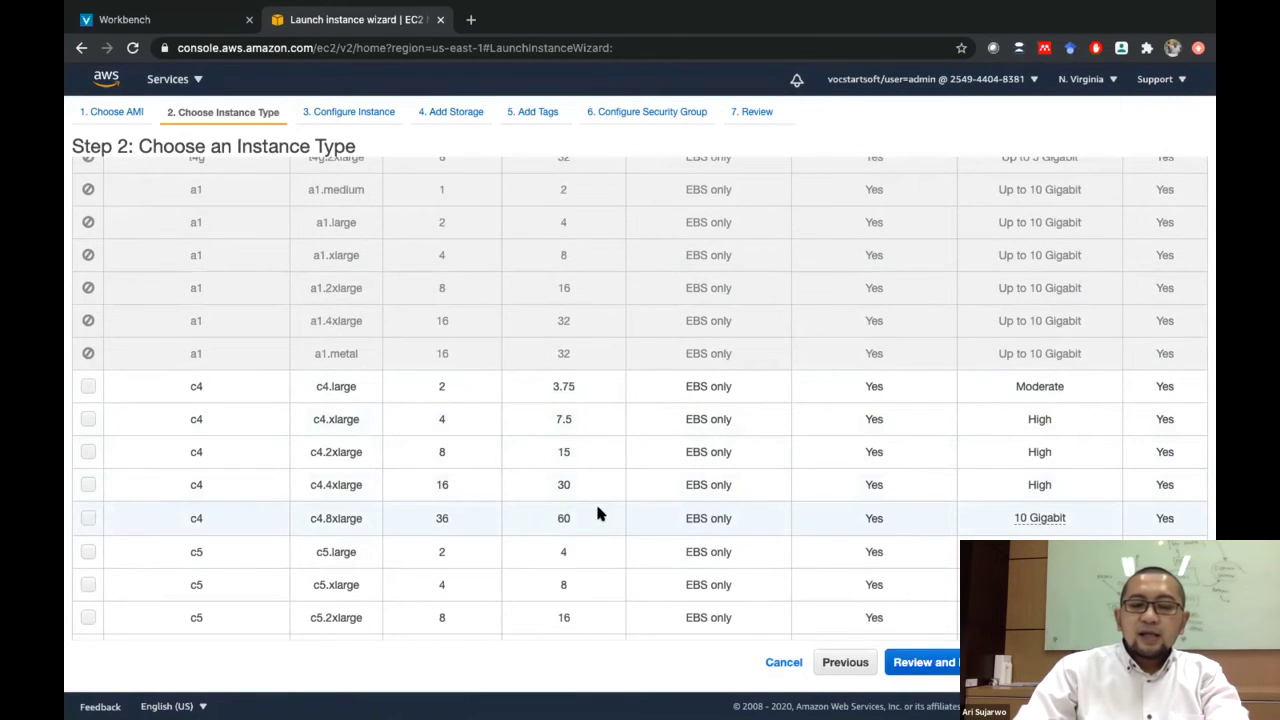
{"action": "scroll", "coordinate": [590, 515], "scroll_direction": "up", "scroll_amount": 10}
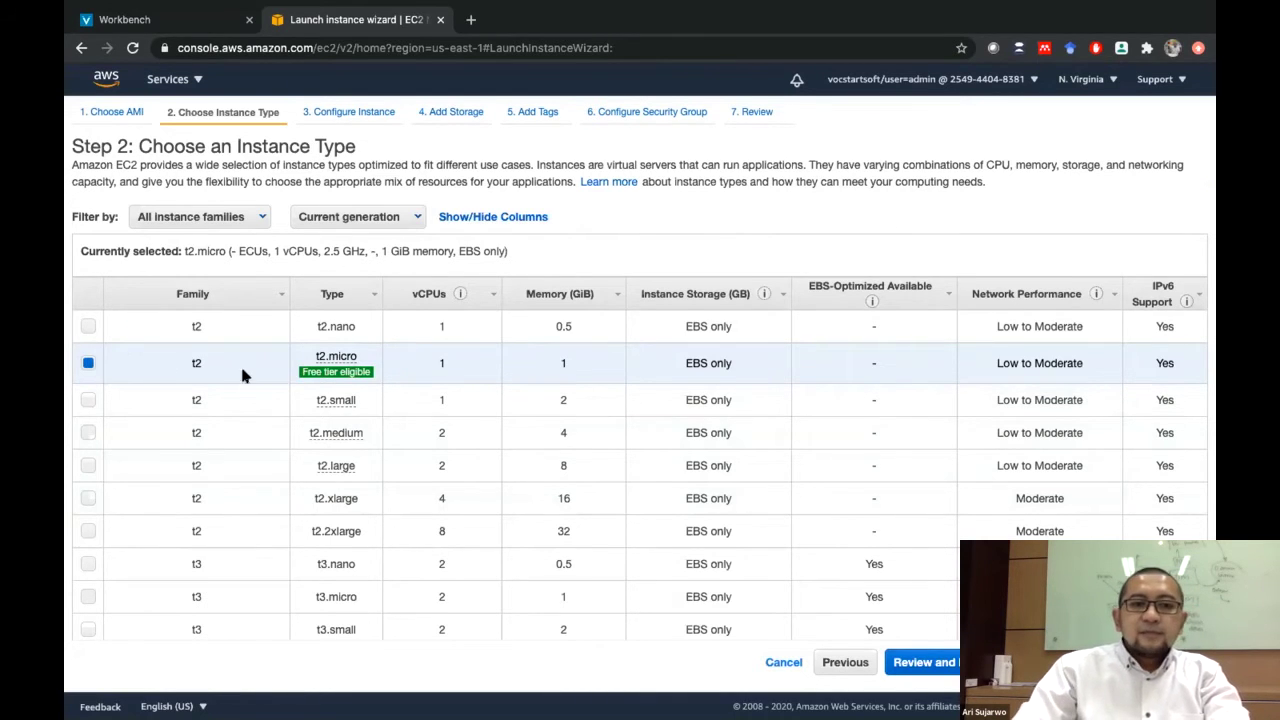
{"action": "mouse_move", "coordinate": [310, 372]}
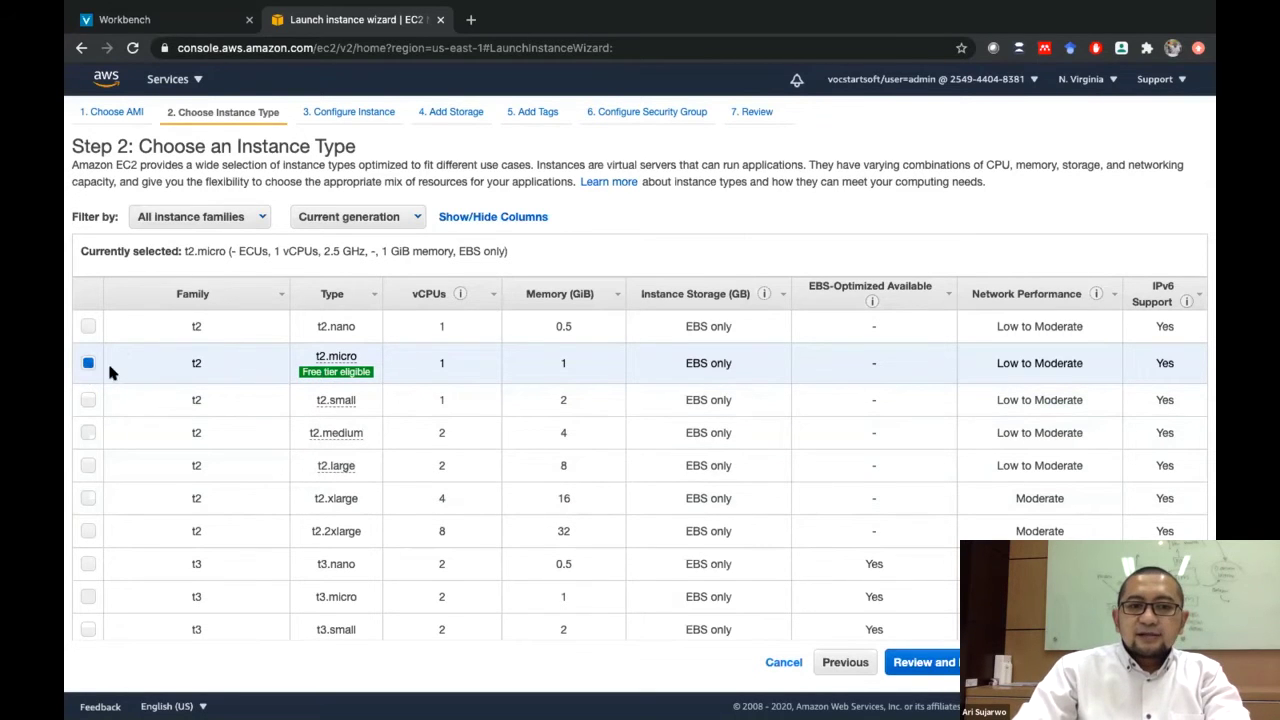
{"action": "mouse_move", "coordinate": [372, 370]}
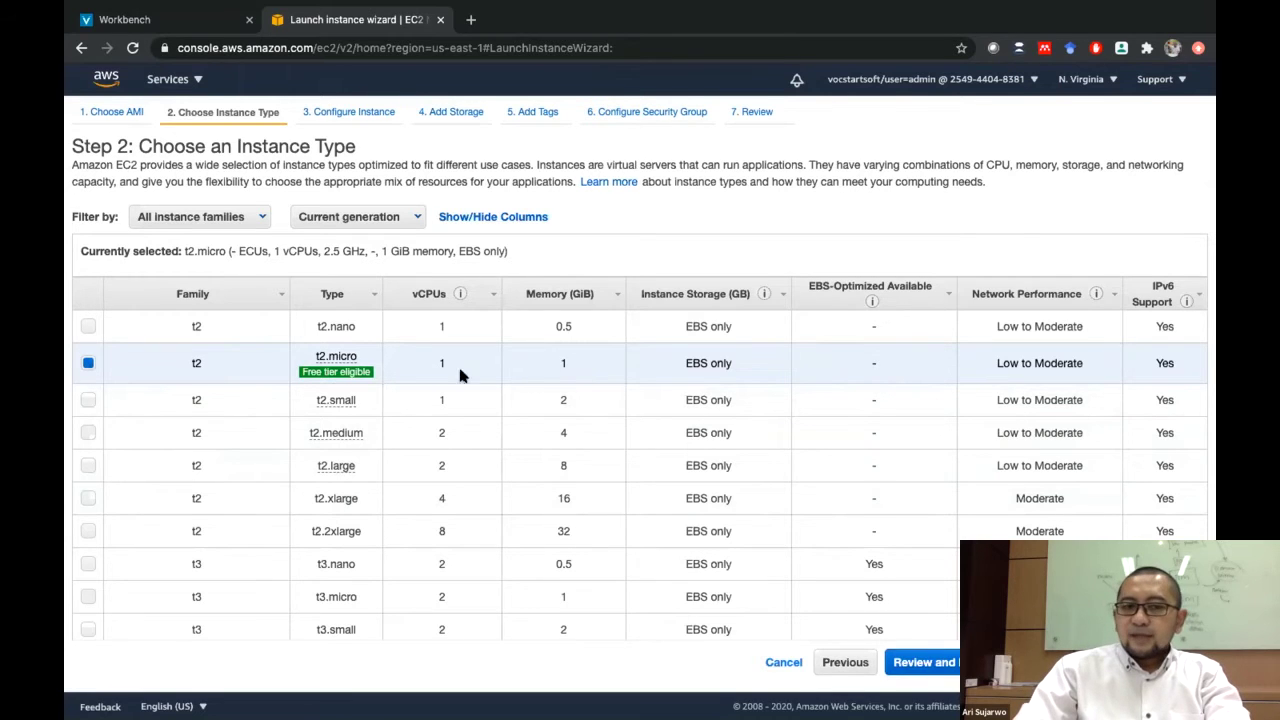
{"action": "mouse_move", "coordinate": [345, 353]}
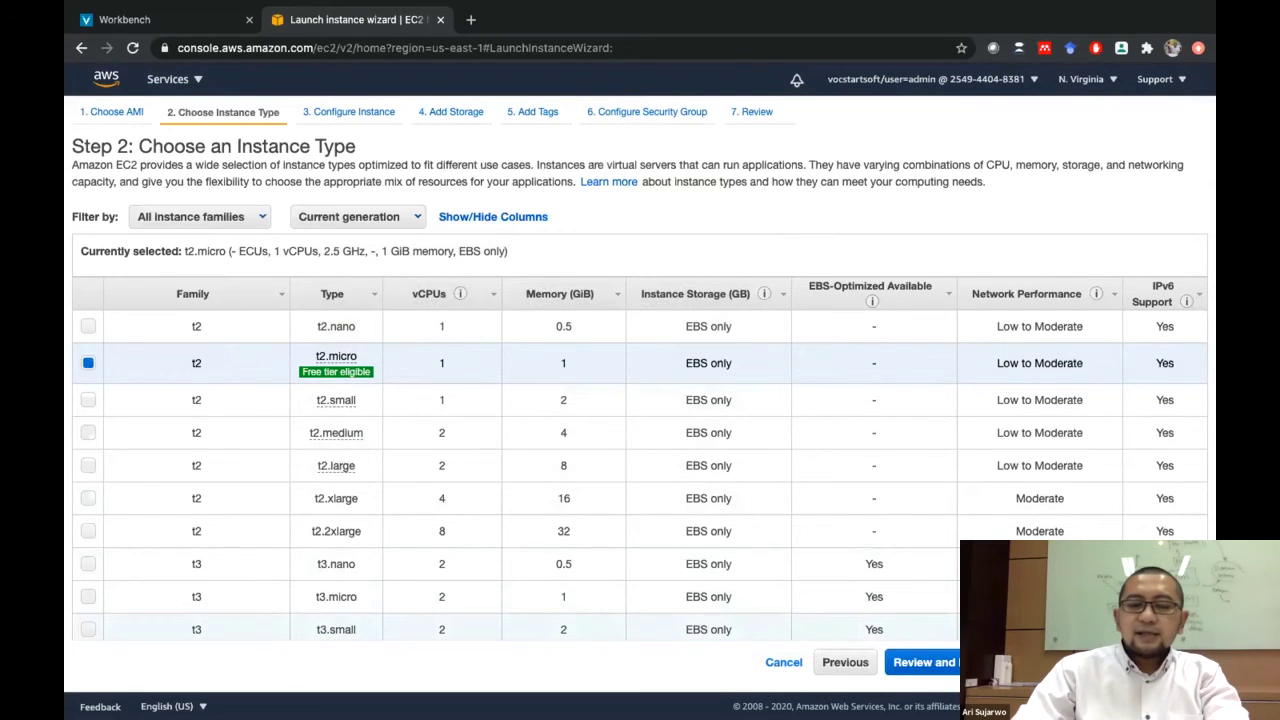
{"action": "left_click", "coordinate": [1100, 662]}
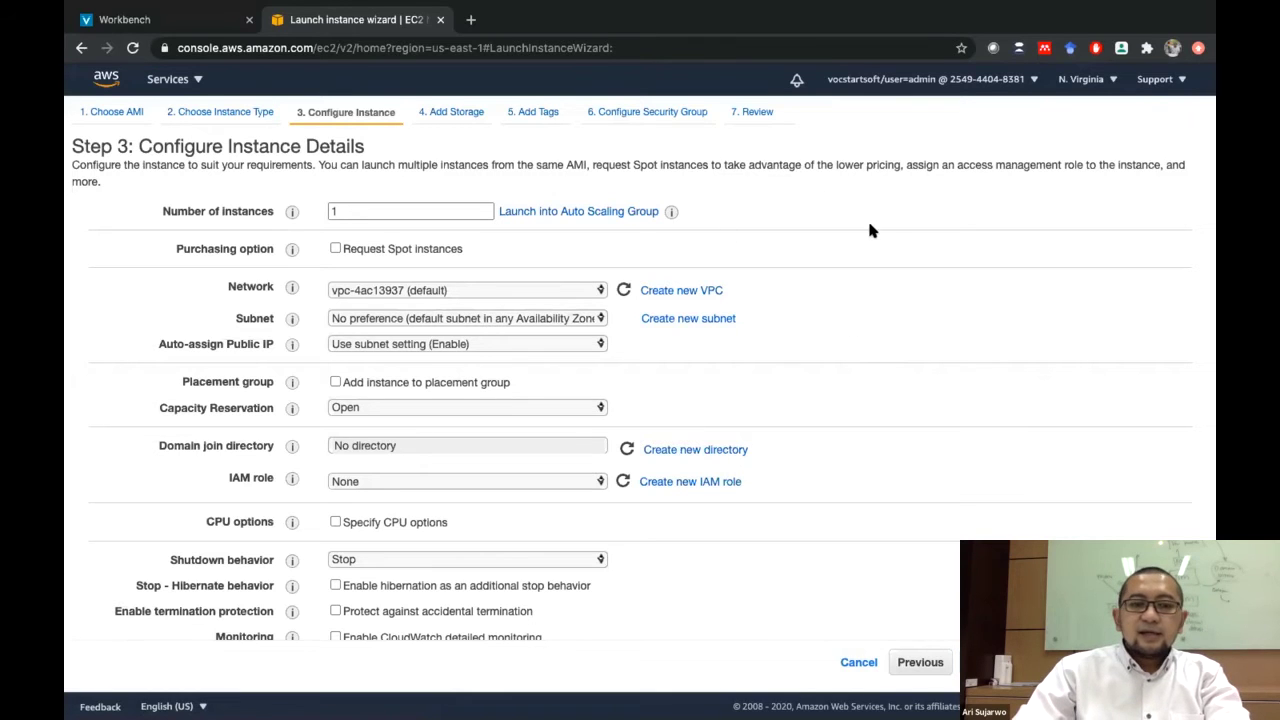
Review the instance details down to the advanced options, keep the default settings and proceed to the storage configuration
{"action": "scroll", "coordinate": [878, 360], "scroll_direction": "down", "scroll_amount": 1}
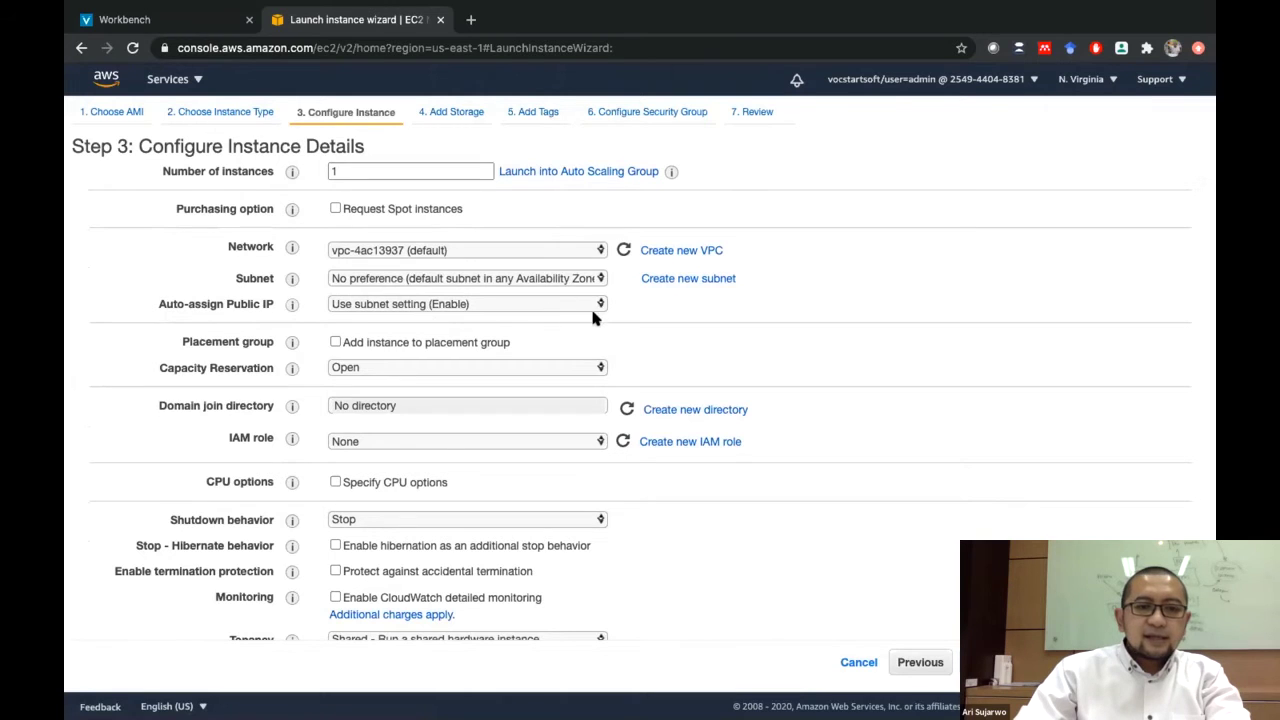
{"action": "scroll", "coordinate": [853, 469], "scroll_direction": "down", "scroll_amount": 4}
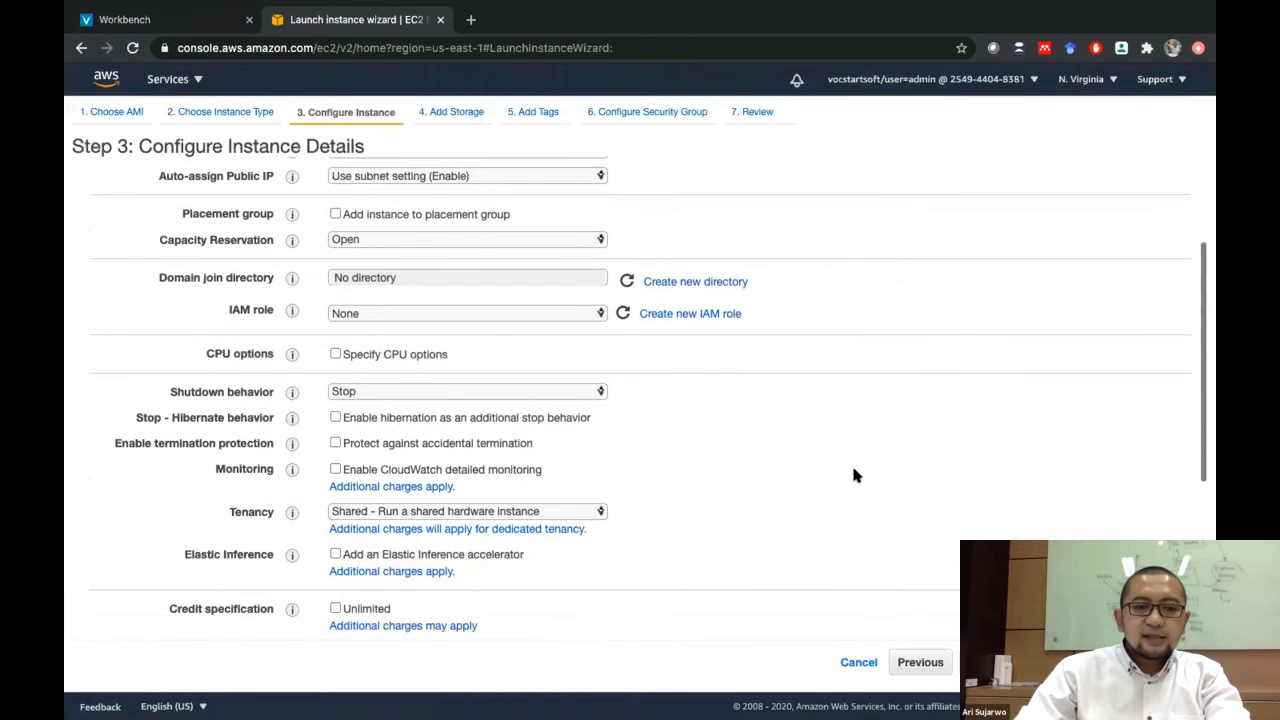
{"action": "scroll", "coordinate": [853, 469], "scroll_direction": "down", "scroll_amount": 1}
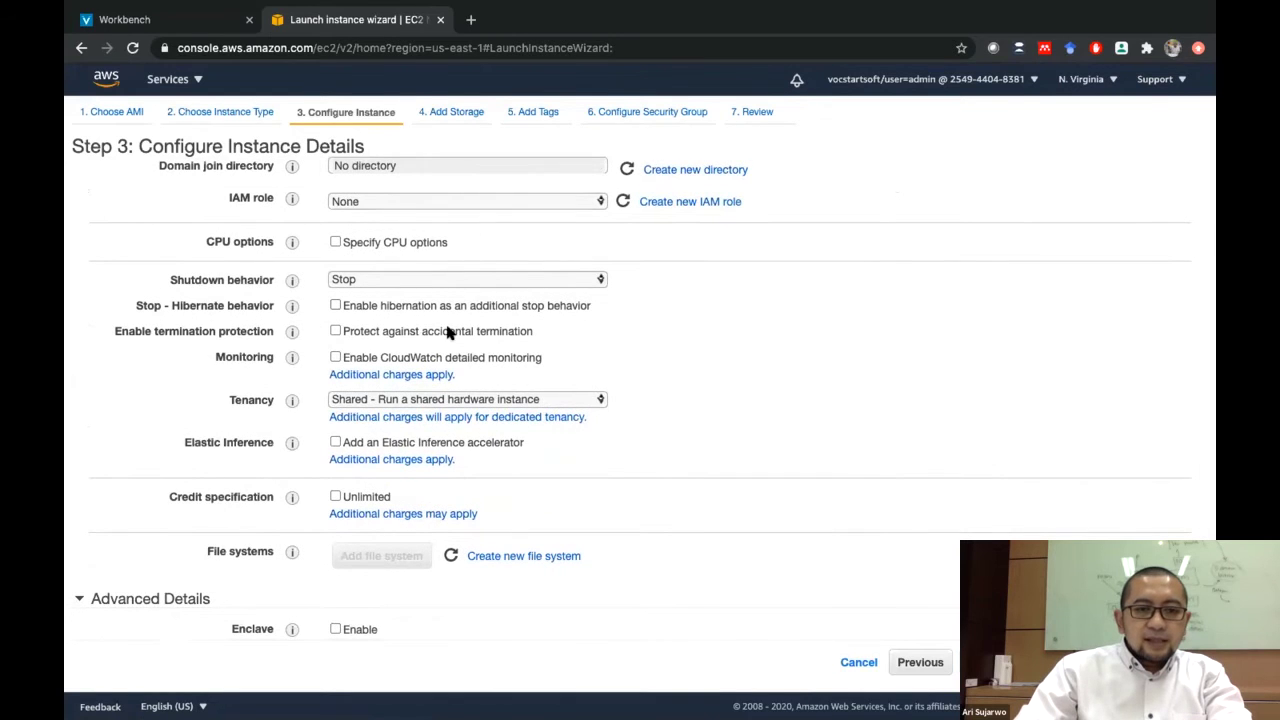
{"action": "scroll", "coordinate": [655, 455], "scroll_direction": "down", "scroll_amount": 1}
{"action": "scroll", "coordinate": [658, 462], "scroll_direction": "down", "scroll_amount": 3}
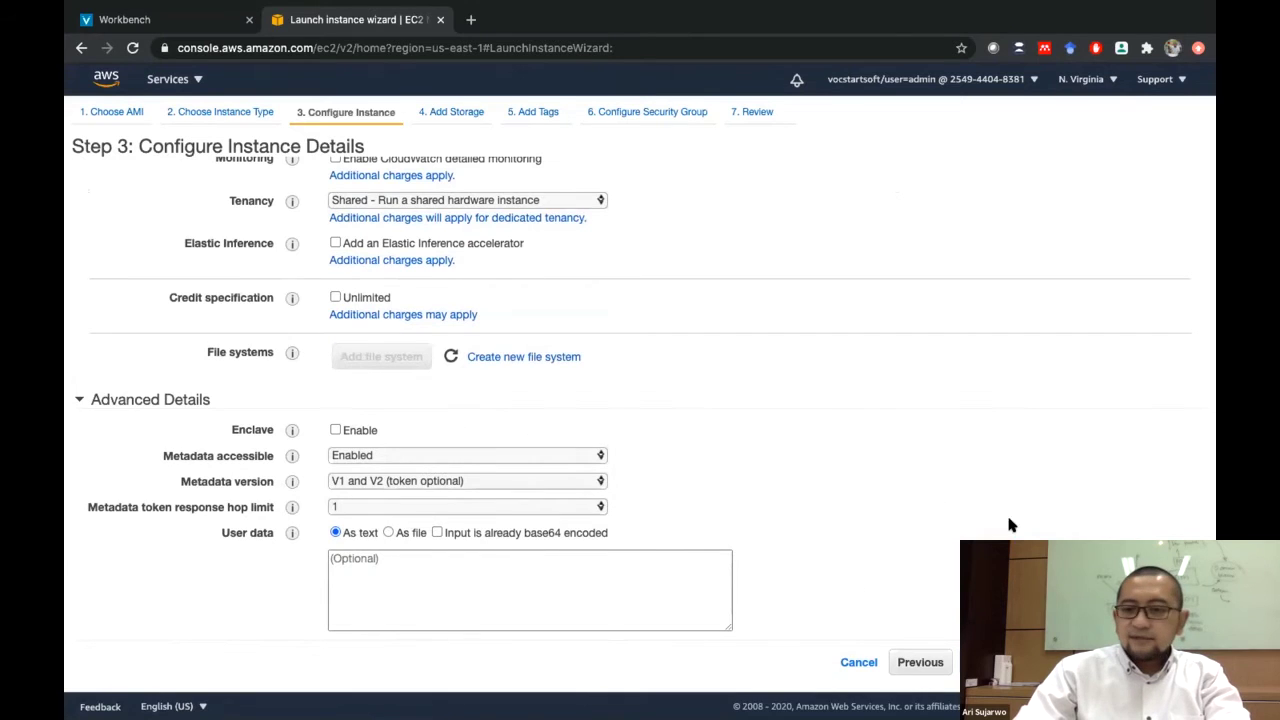
{"action": "left_click", "coordinate": [1130, 662]}
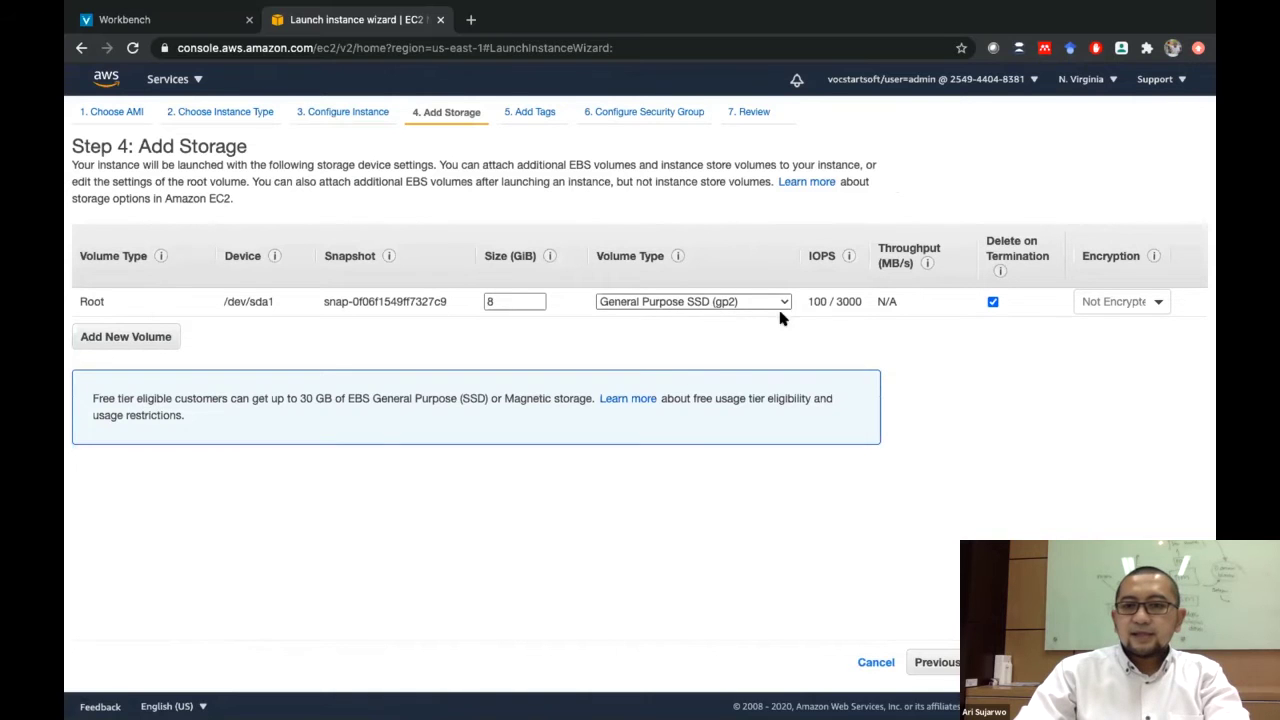
Set the root volume's size to 10 GiB, keeping General Purpose SSD (gp2), and proceed to the tags
{"action": "mouse_move", "coordinate": [857, 303]}
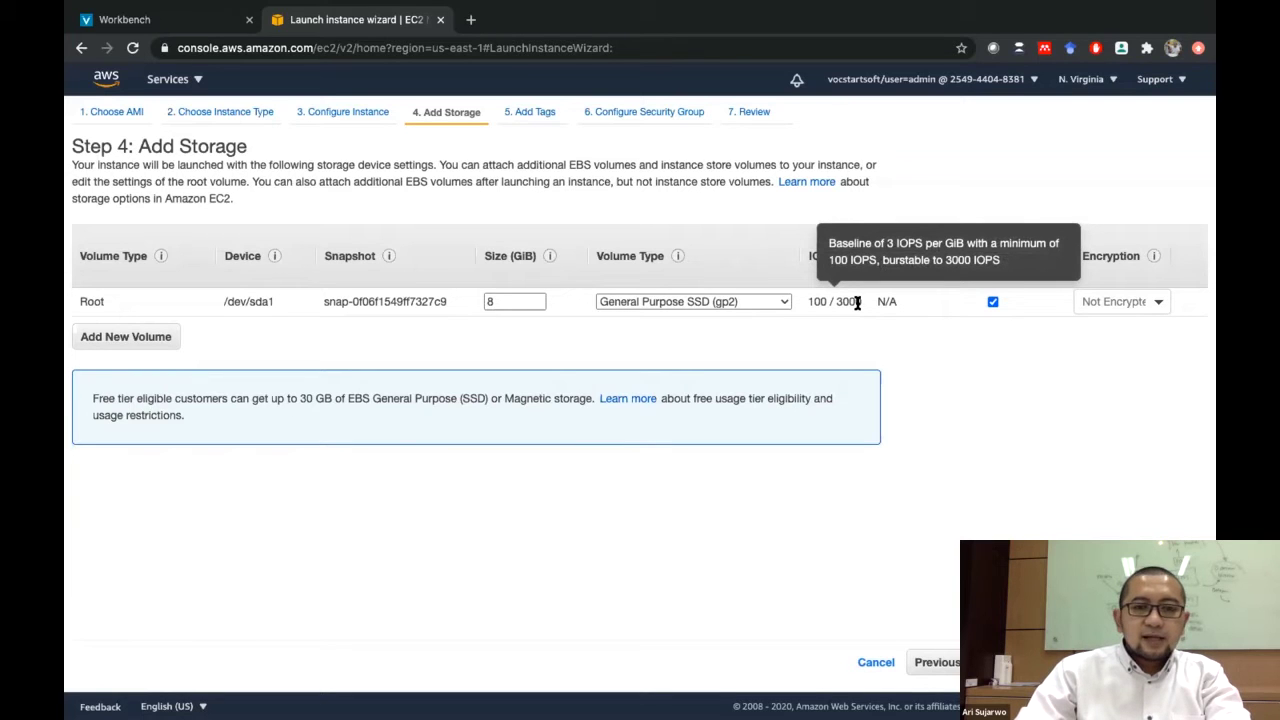
{"action": "double_click", "coordinate": [512, 301]}
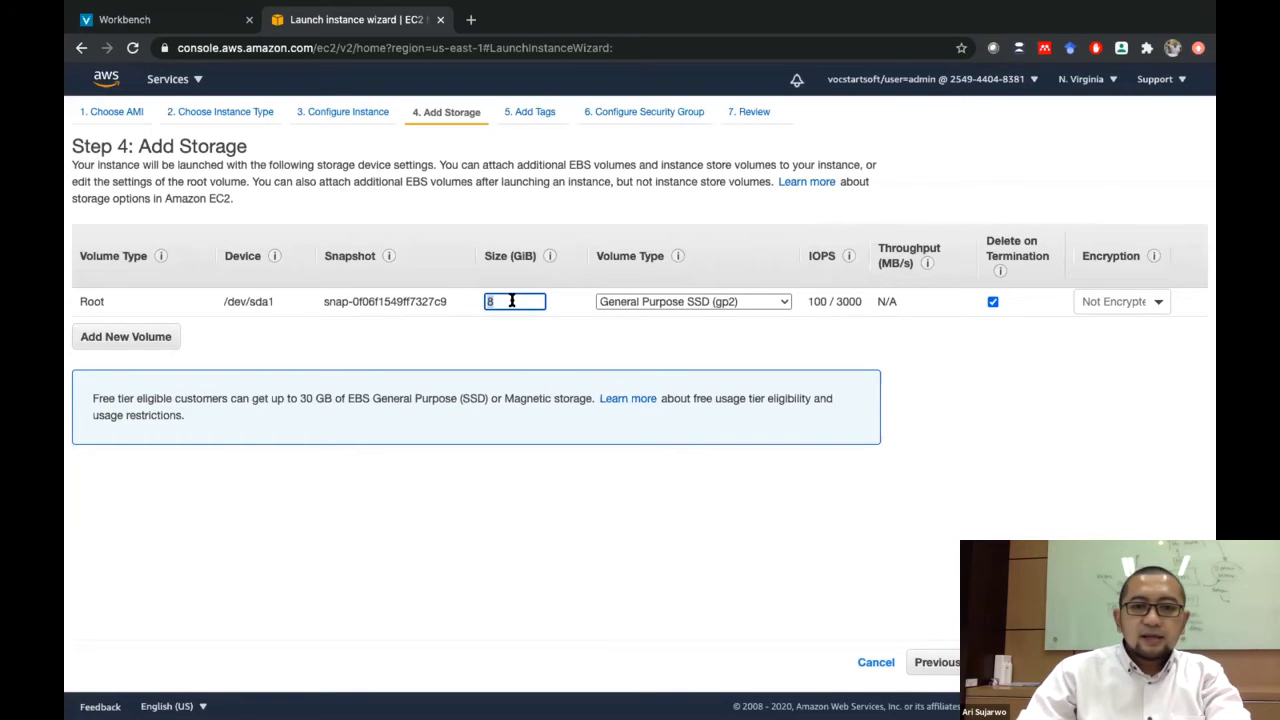
{"action": "mouse_move", "coordinate": [551, 257]}
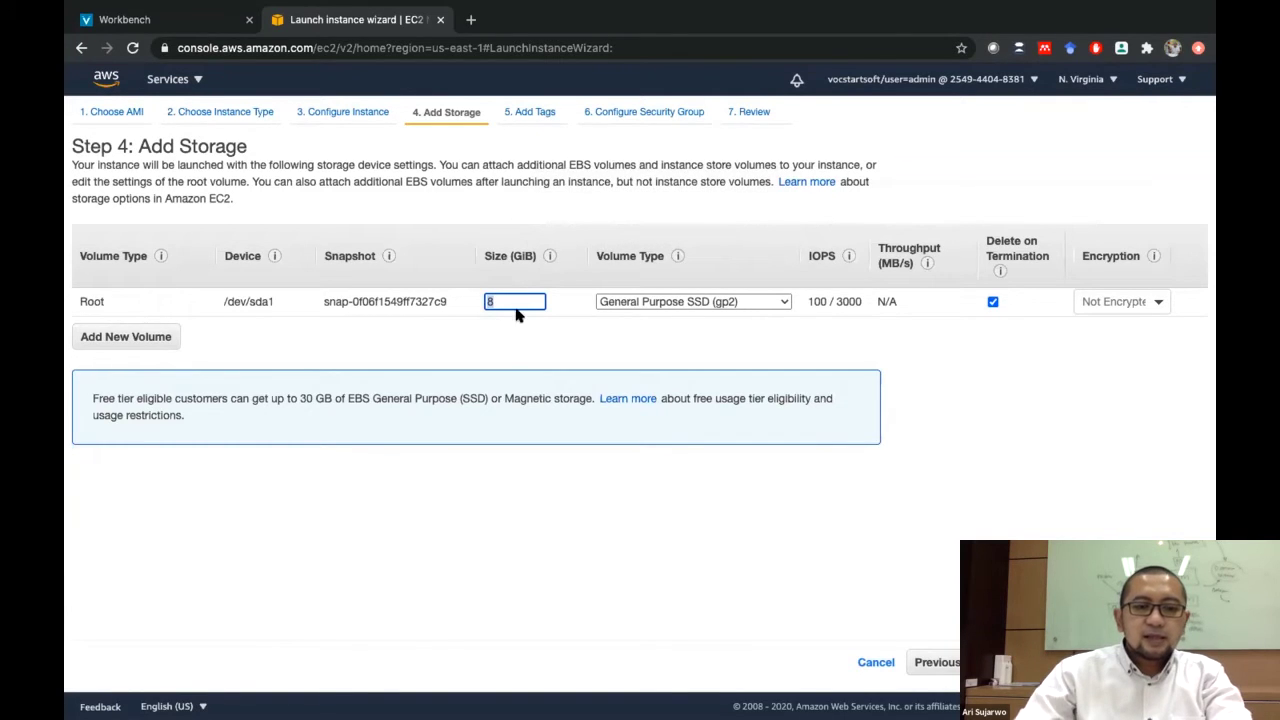
{"action": "type", "text": "10"}
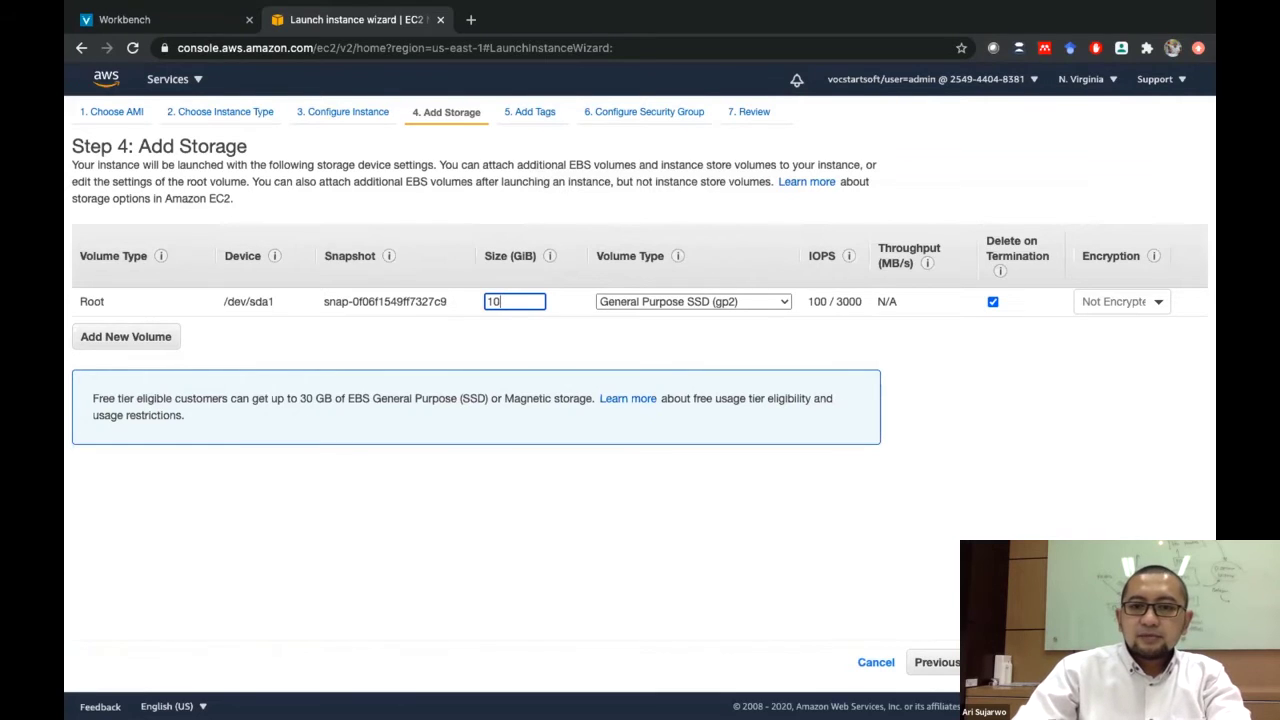
{"action": "left_click", "coordinate": [811, 356]}
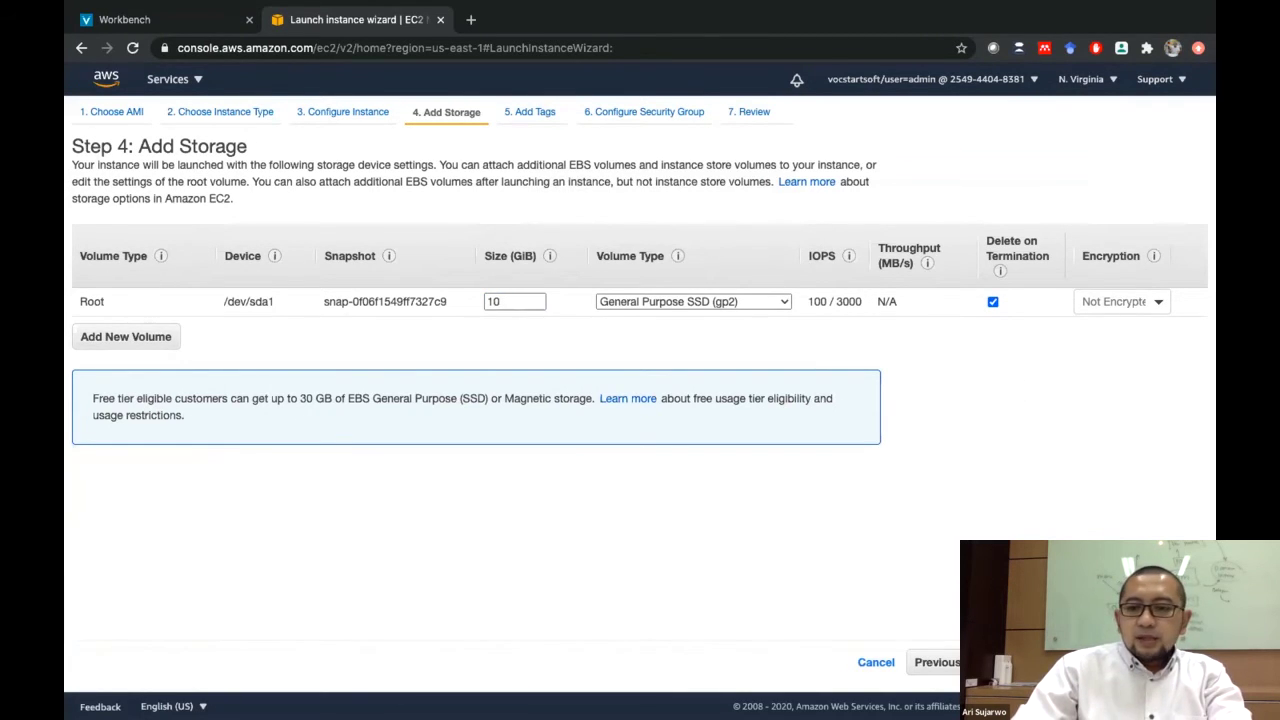
{"action": "left_click", "coordinate": [1160, 662]}
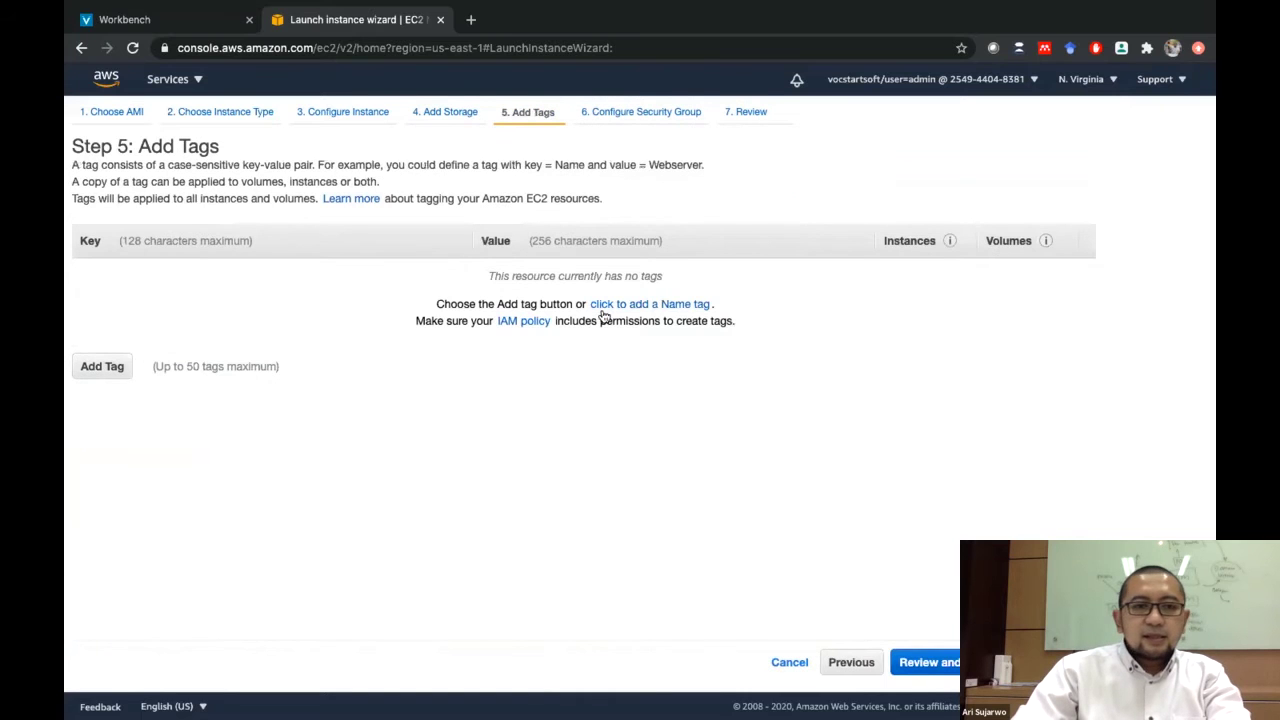
Add a tag with key "Identitas Mesin" and value "Linux Ubuntu 20.04 LTS Trial 1", and proceed to the security group configuration
{"action": "left_click", "coordinate": [112, 365]}
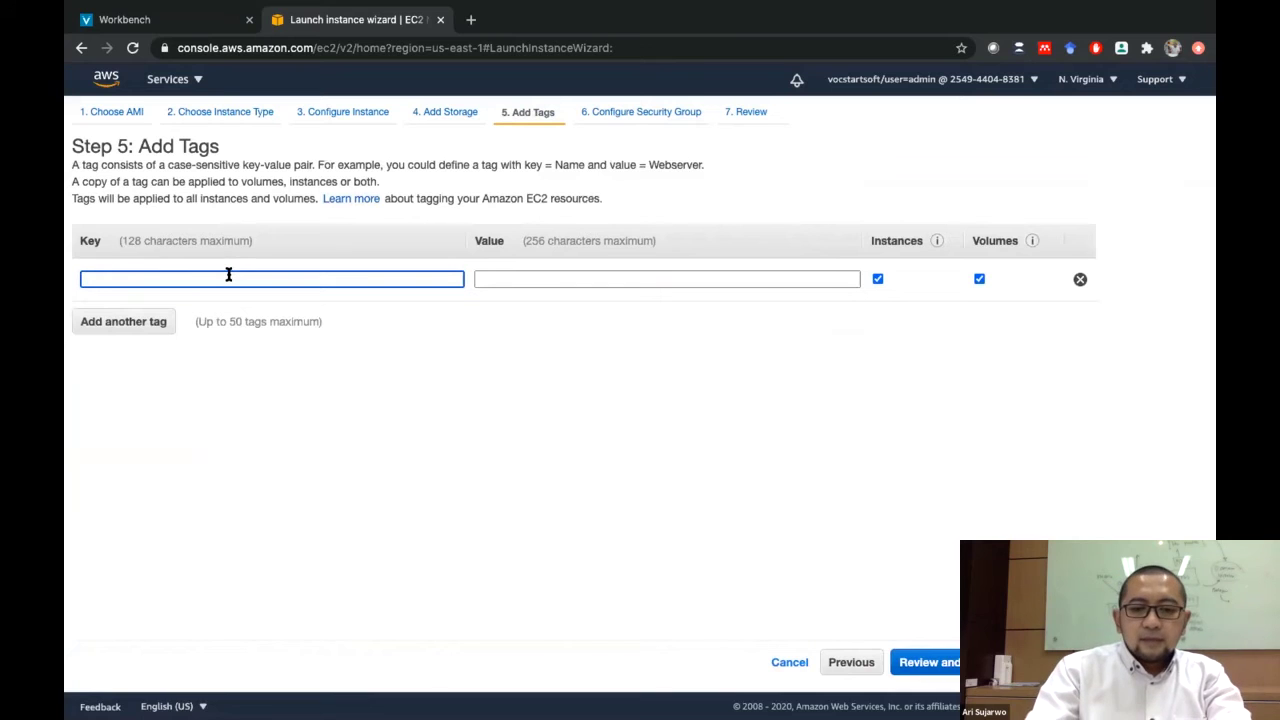
{"action": "type", "text": "Linux Ubuntu 20.04 LTS"}
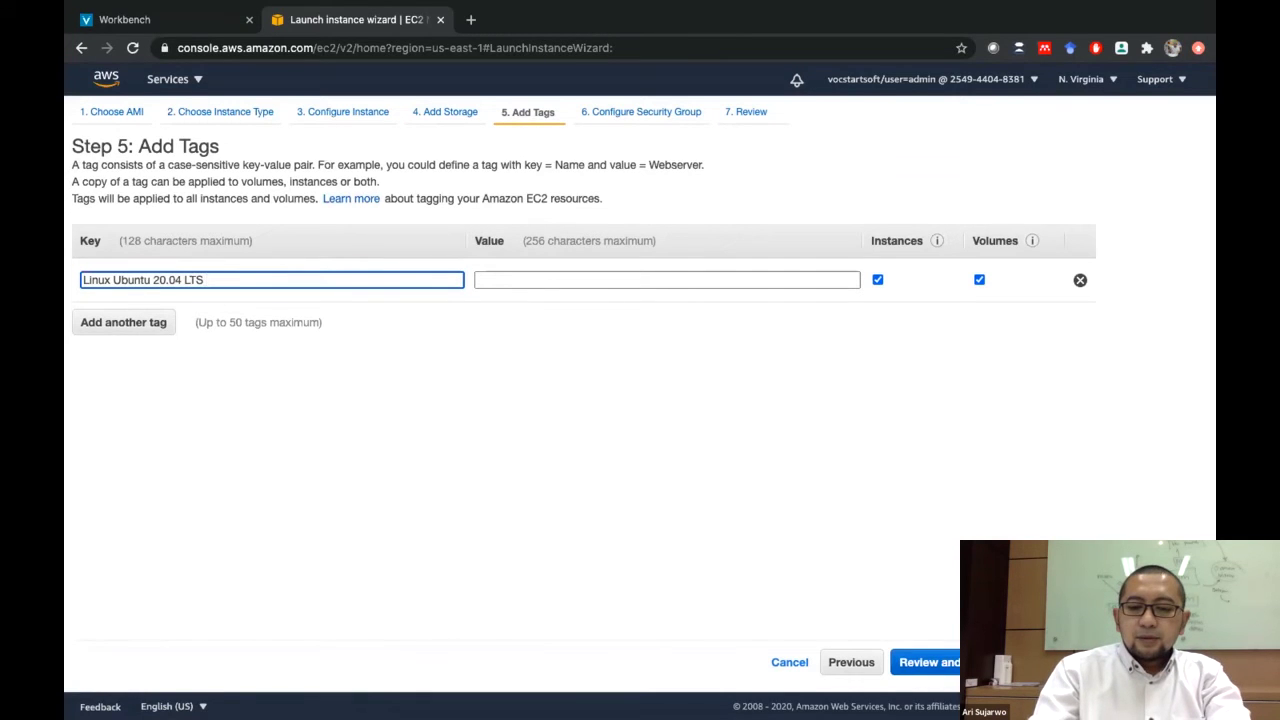
{"action": "type", "text": " Trial 1"}
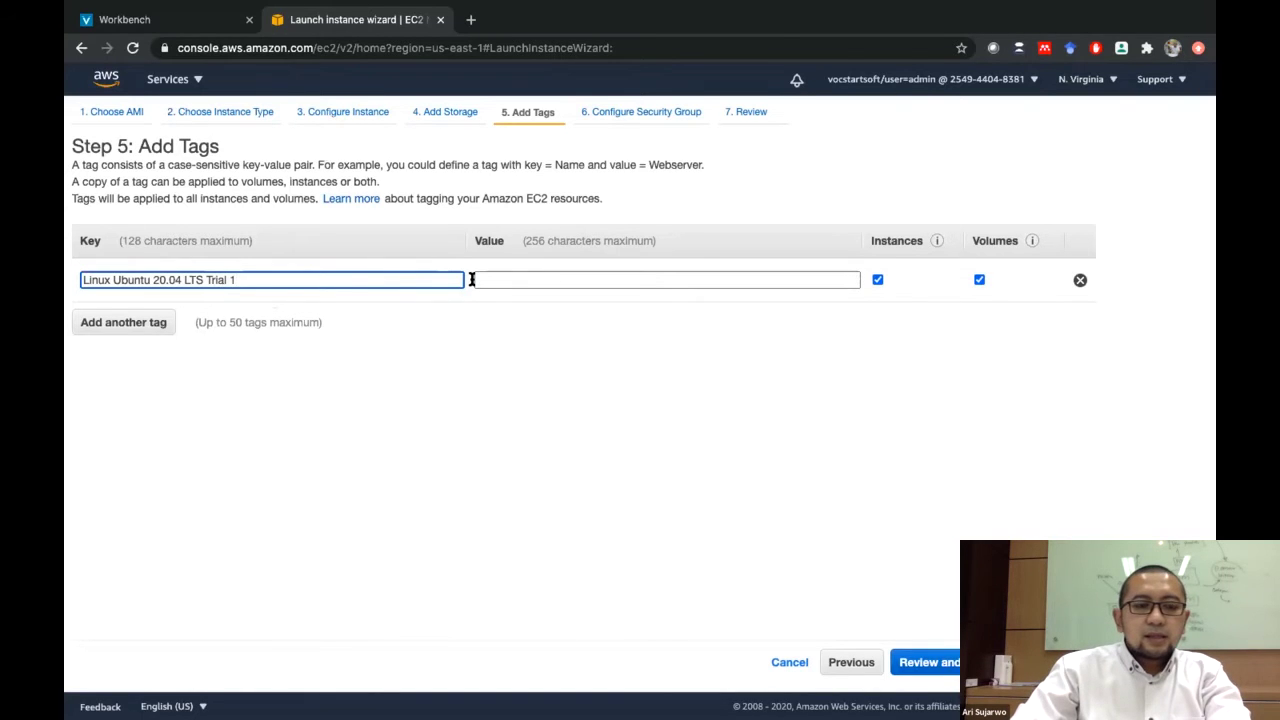
{"action": "key", "text": "ctrl+a"}
{"action": "key", "text": "ctrl+c"}
{"action": "key", "text": "BackSpace"}
{"action": "type", "text": "Identitas Mesin"}
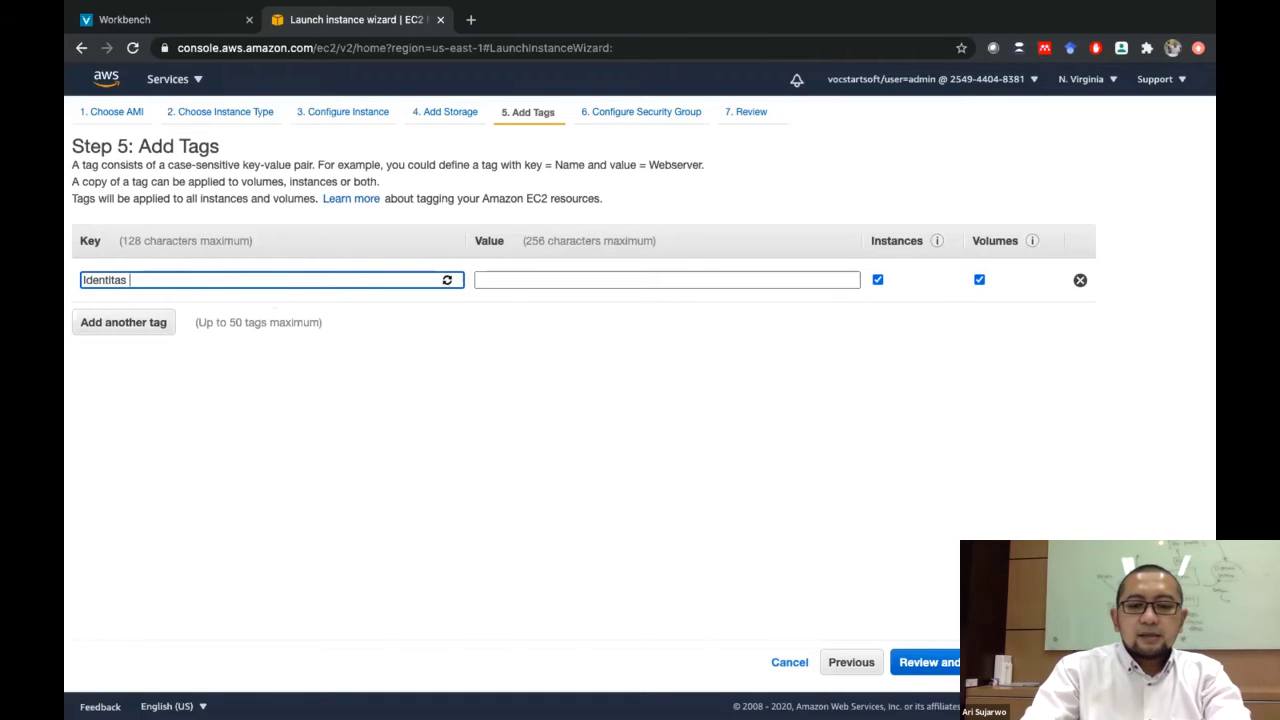
{"action": "left_click", "coordinate": [502, 280]}
{"action": "key", "text": "ctrl+v"}
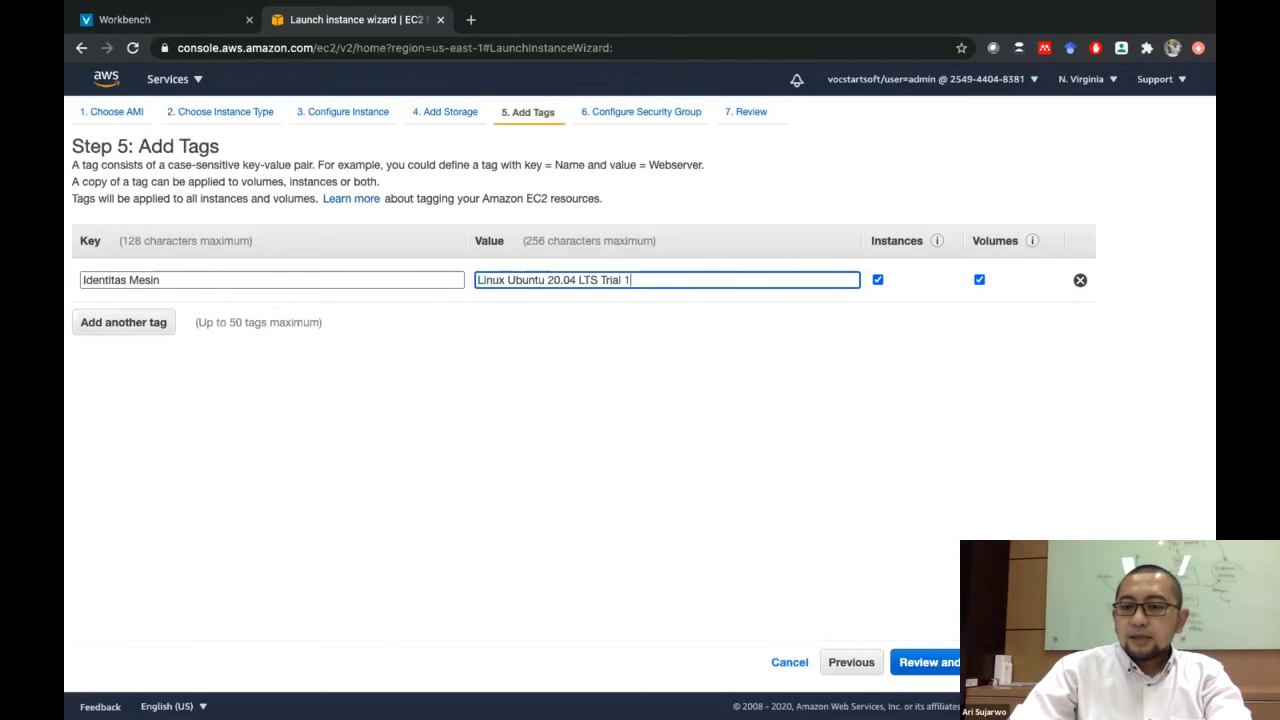
{"action": "left_click", "coordinate": [1080, 662]}
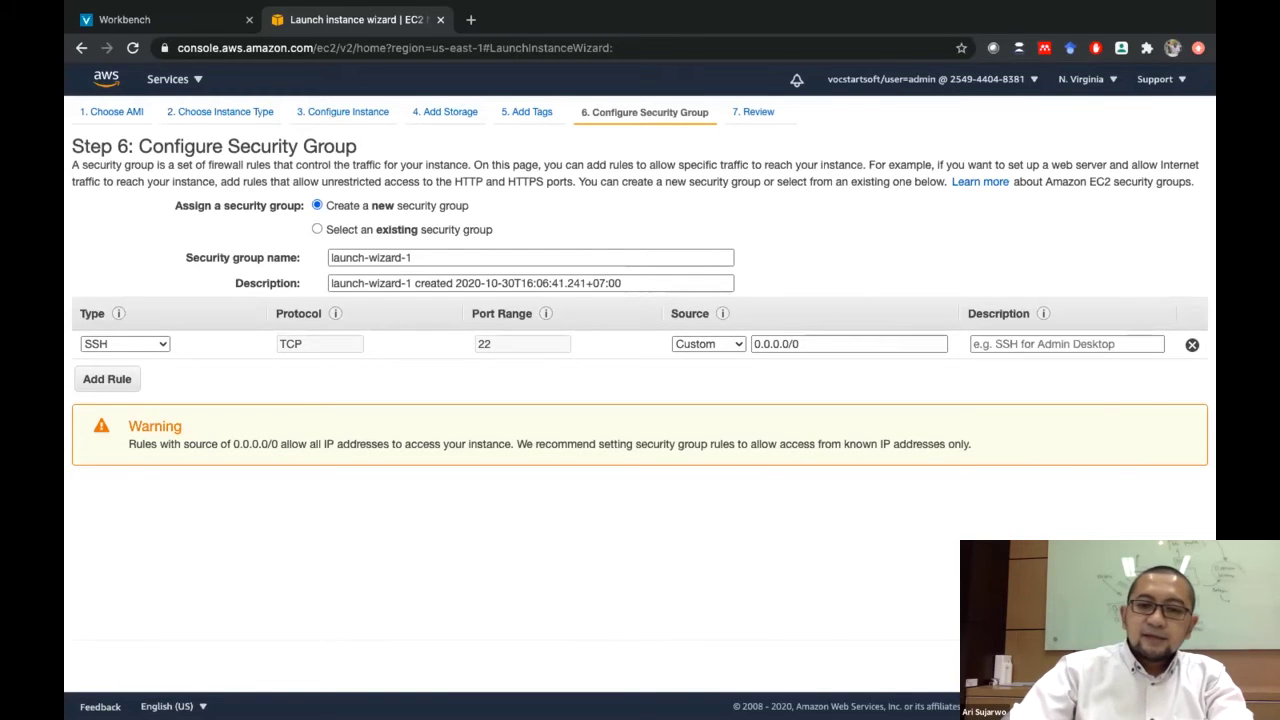
Keep the default SSH security group, review the launch summary including the instance details, and start the launch
{"action": "left_click", "coordinate": [1150, 662]}
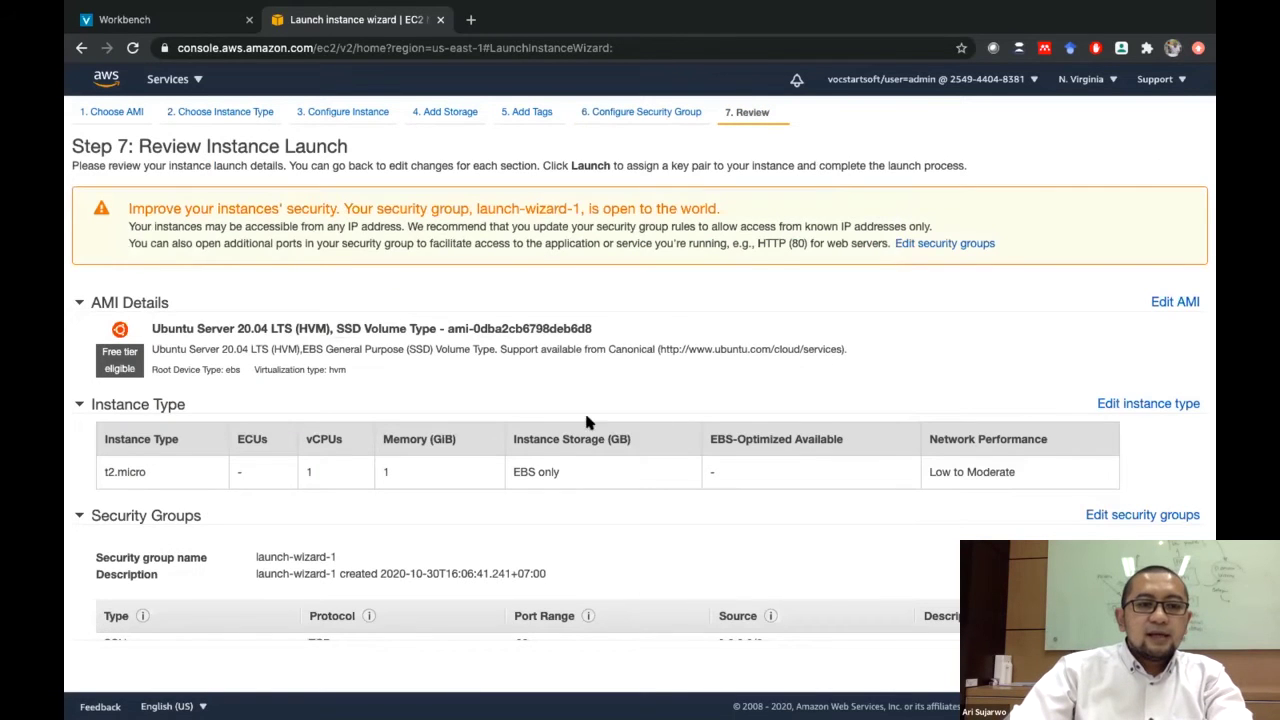
{"action": "scroll", "coordinate": [733, 462], "scroll_direction": "down", "scroll_amount": 3}
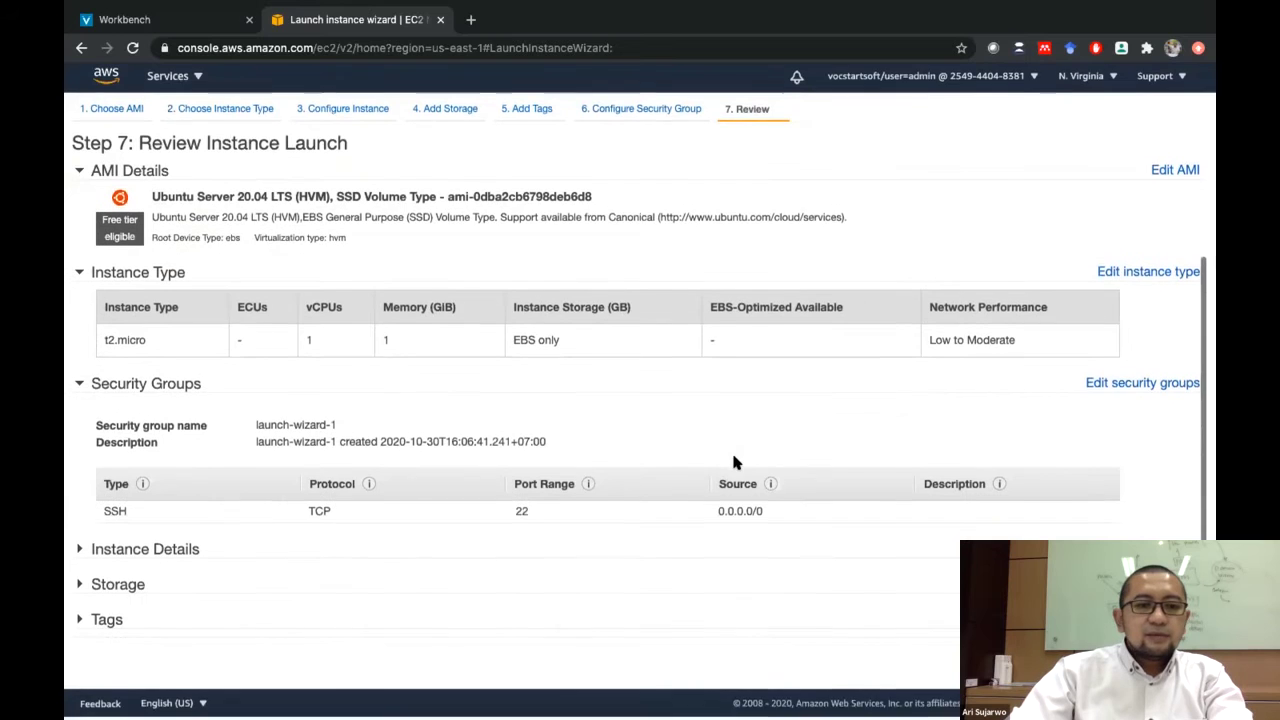
{"action": "left_click", "coordinate": [80, 555]}
{"action": "scroll", "coordinate": [192, 542], "scroll_direction": "down", "scroll_amount": 3}
{"action": "scroll", "coordinate": [192, 542], "scroll_direction": "down", "scroll_amount": 6}
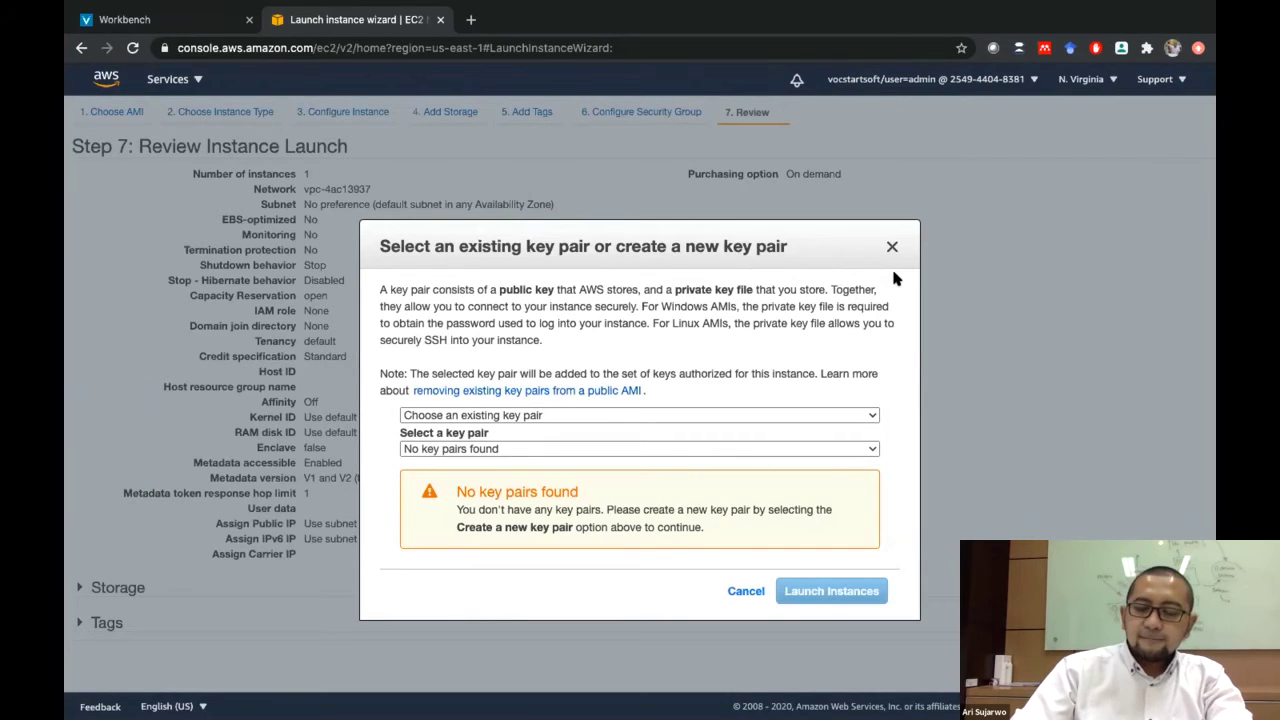
Create a new key pair named "Ubuntu 20.04 LTS" followed by the owner's full name, and download its private key file
{"action": "left_click", "coordinate": [719, 415]}
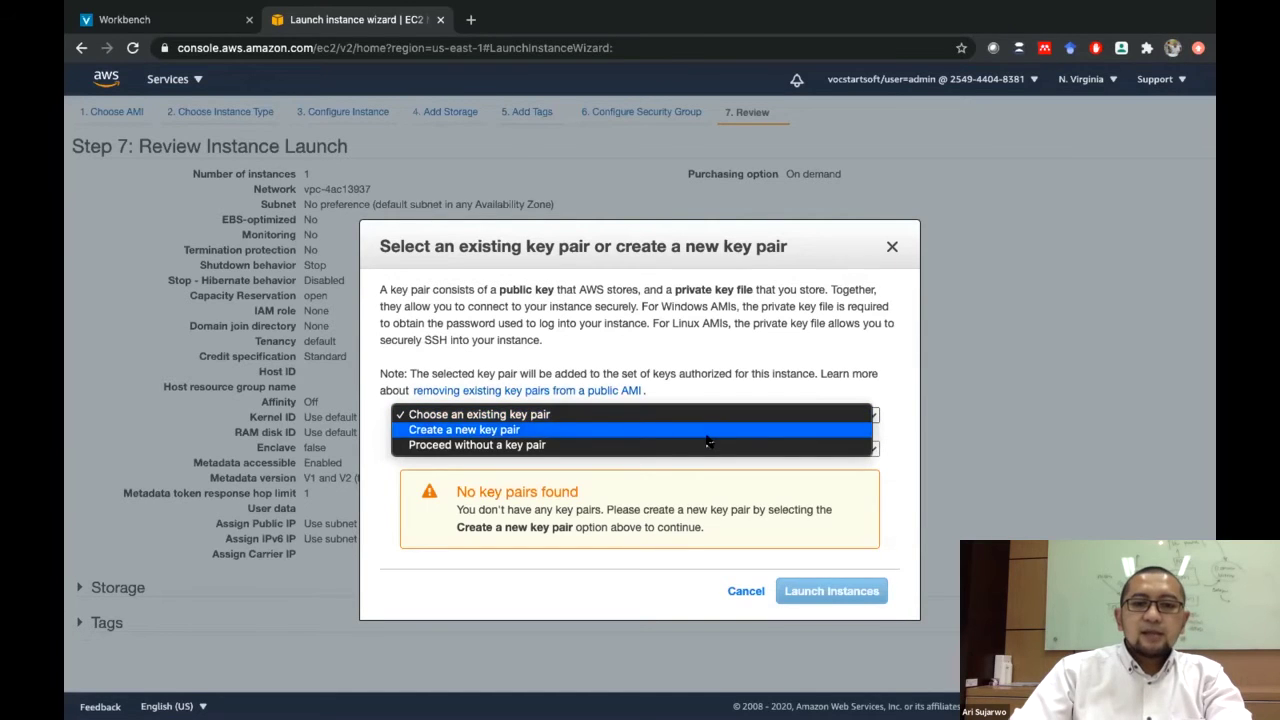
{"action": "left_click", "coordinate": [707, 438]}
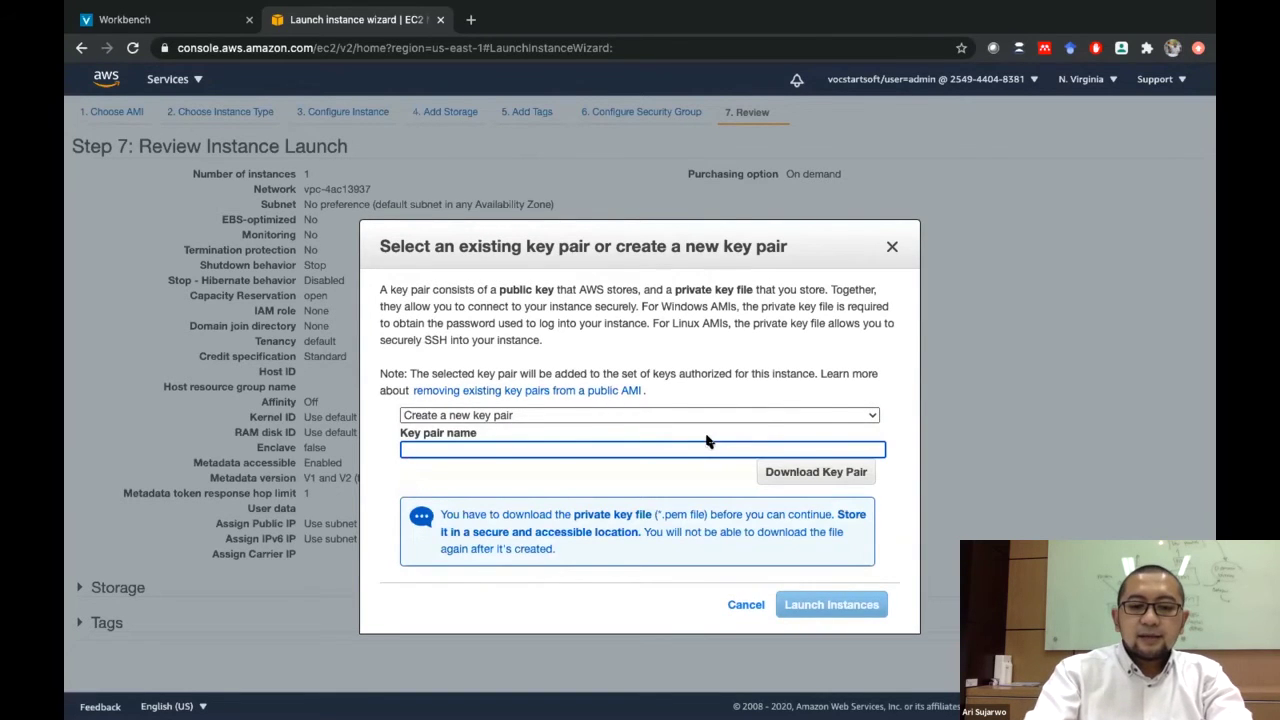
{"action": "type", "text": "Ubuntu T"}
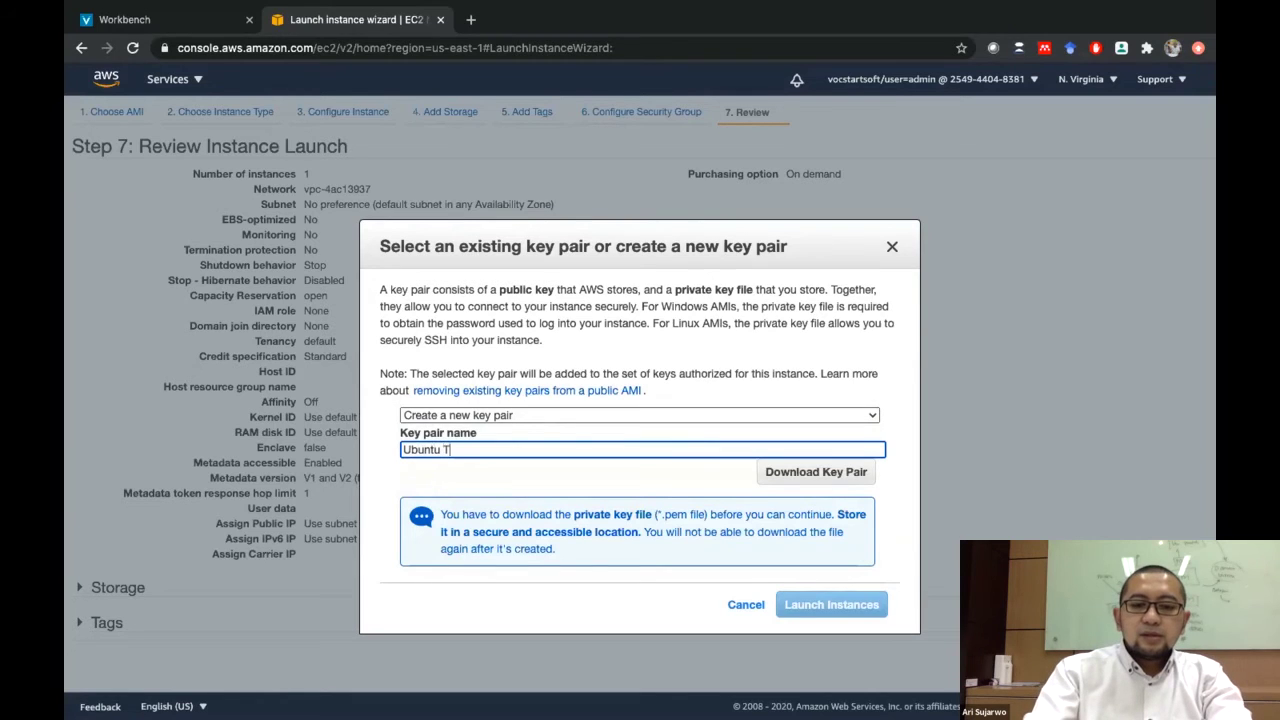
{"action": "key", "text": "BackSpace"}
{"action": "type", "text": "20"}
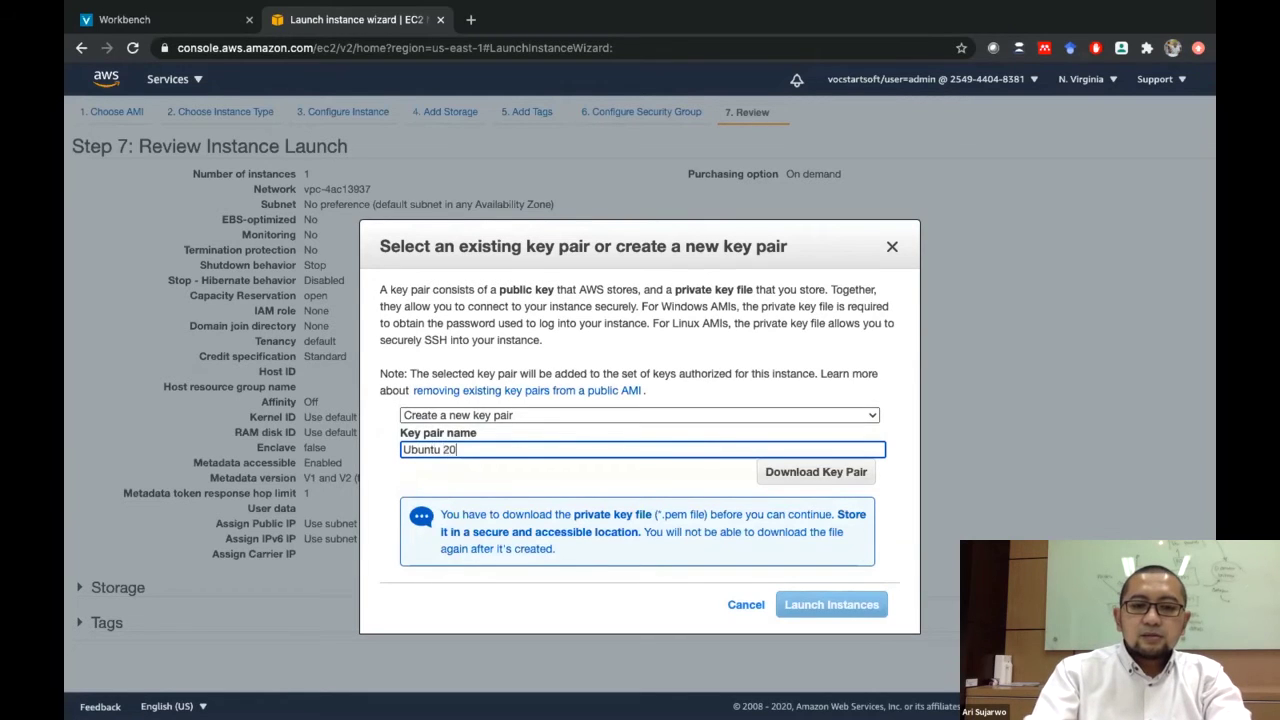
{"action": "type", "text": ".04 LTS"}
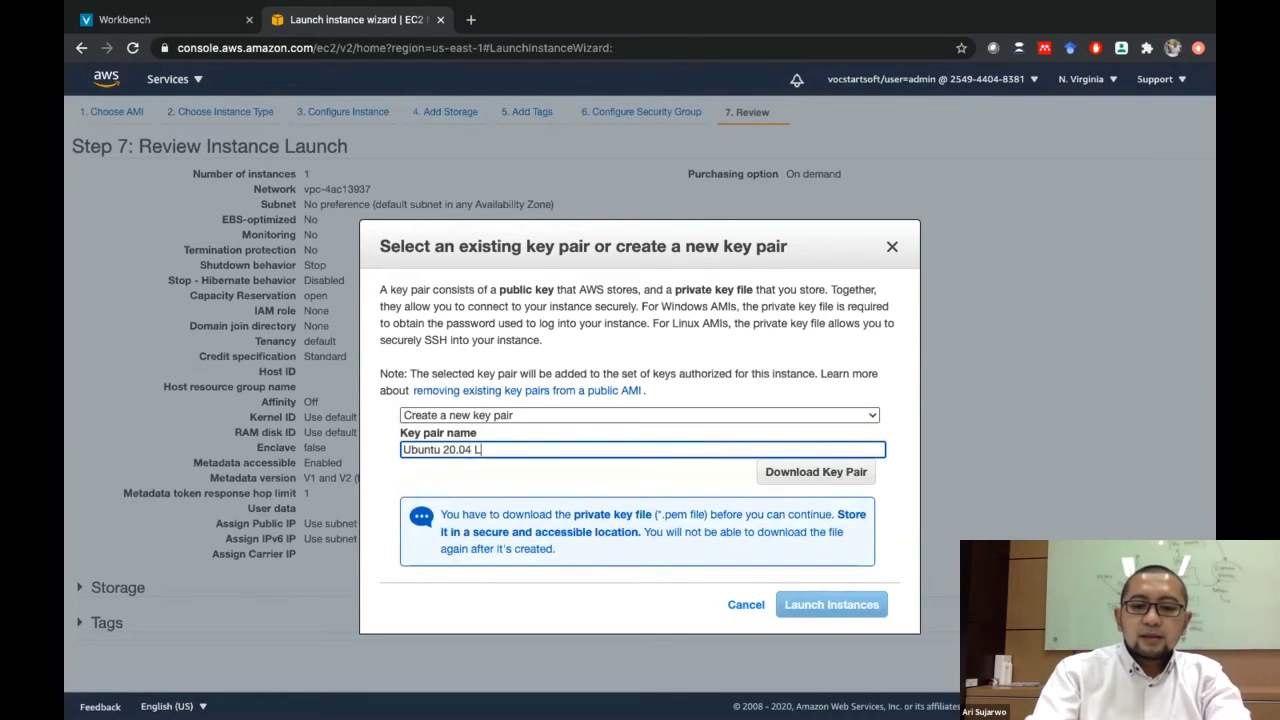
{"action": "type", "text": "ri Sujarwo"}
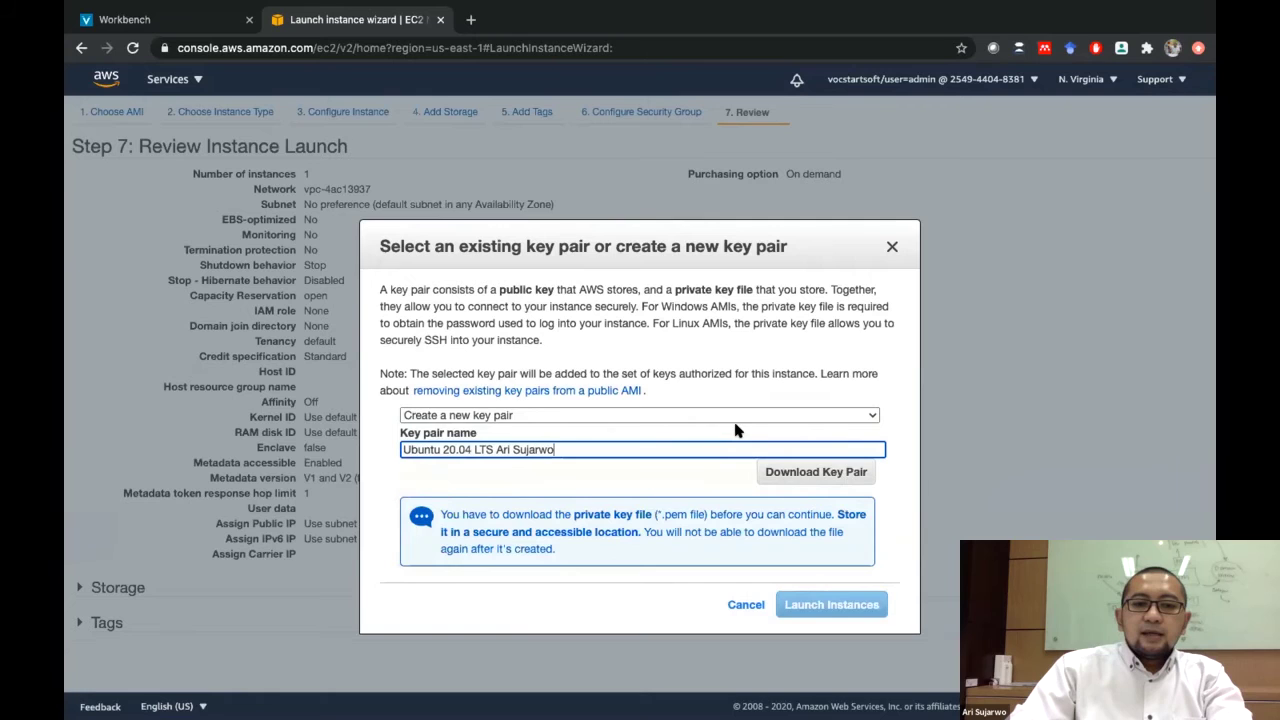
{"action": "left_click", "coordinate": [803, 476]}
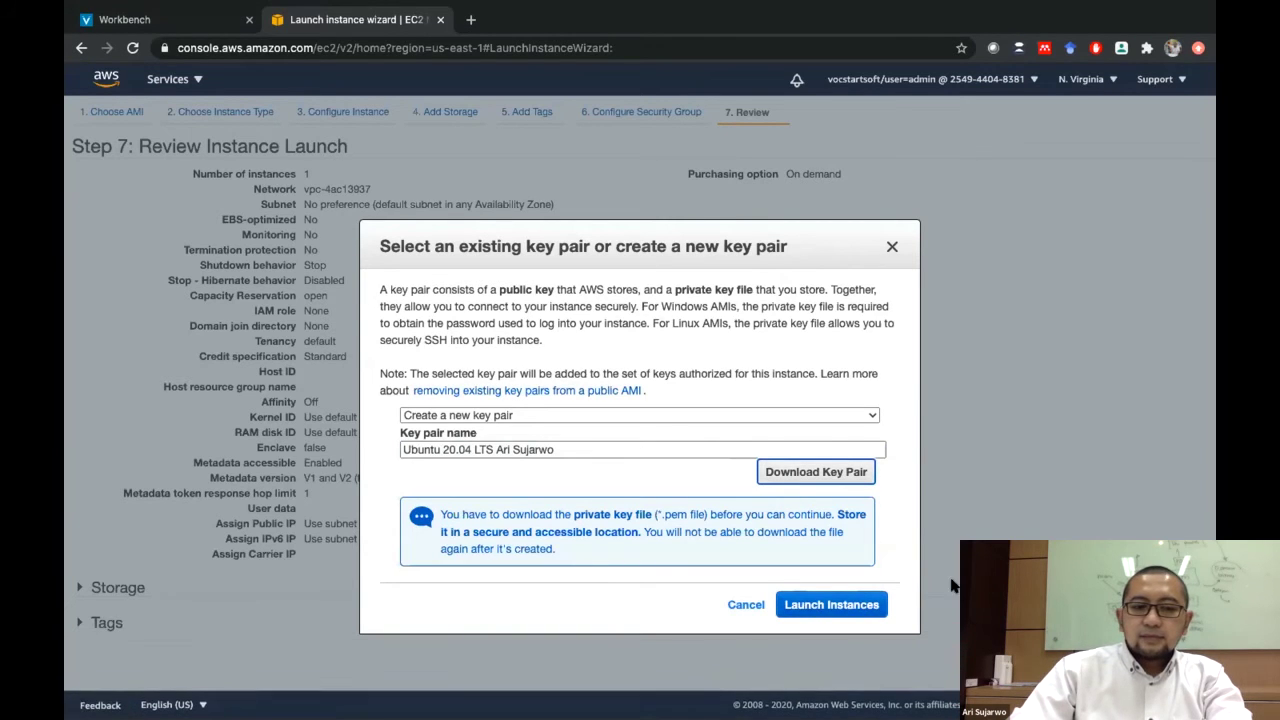
Launch the instance with the new key pair and open its summary page from the instances list
{"action": "left_click", "coordinate": [832, 605]}
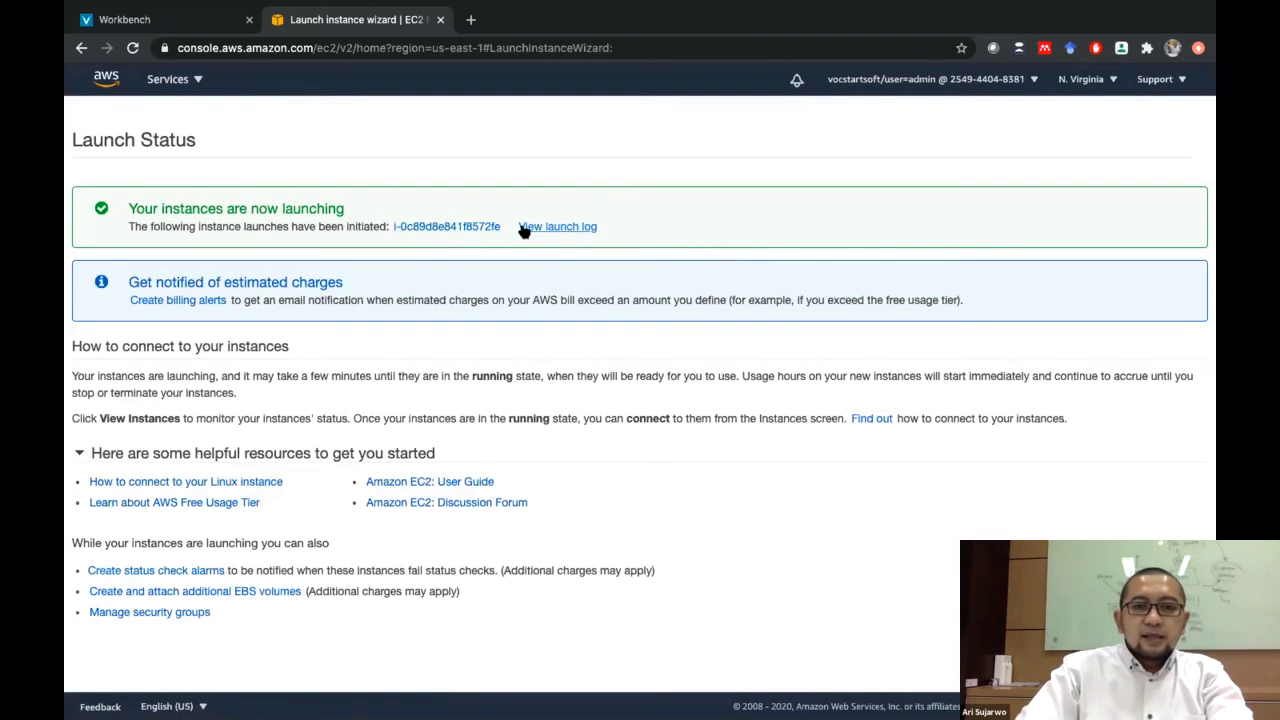
{"action": "left_click", "coordinate": [1160, 655]}
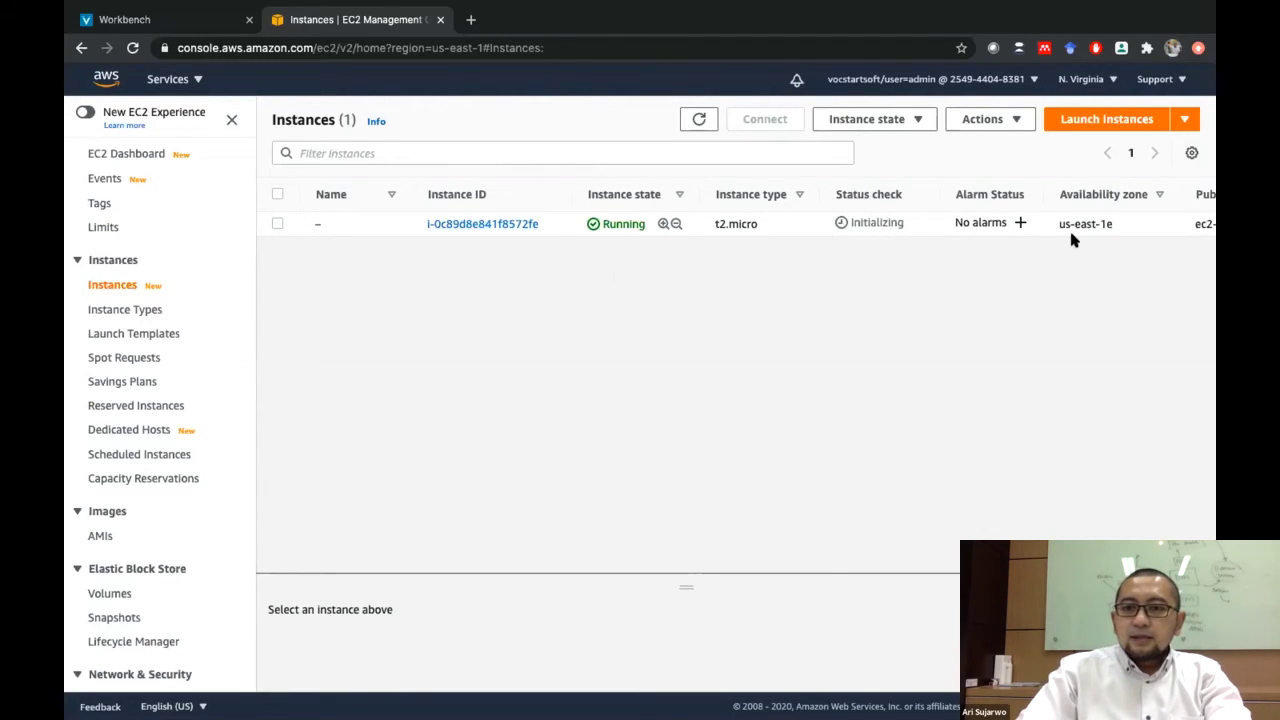
{"action": "left_click", "coordinate": [482, 224]}
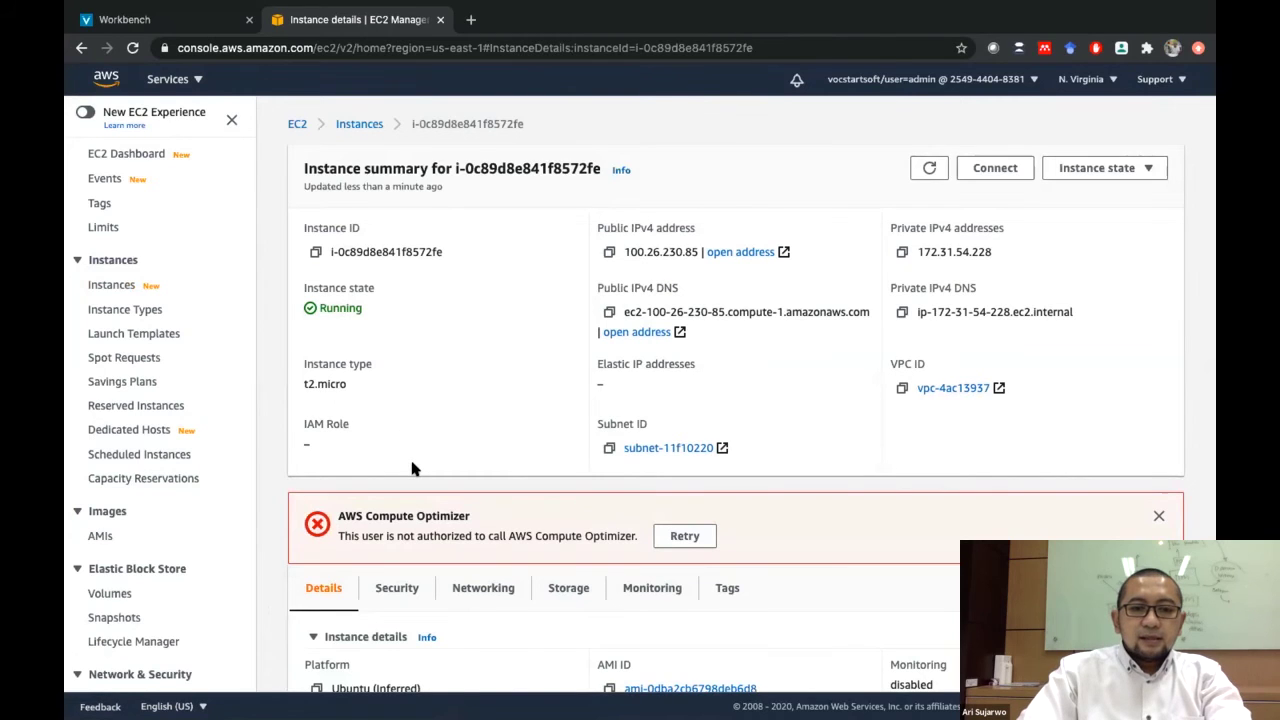
Dismiss the AWS Compute Optimizer message and examine the instance's details, including its platform, AMI and key pair name
{"action": "left_click", "coordinate": [1160, 518]}
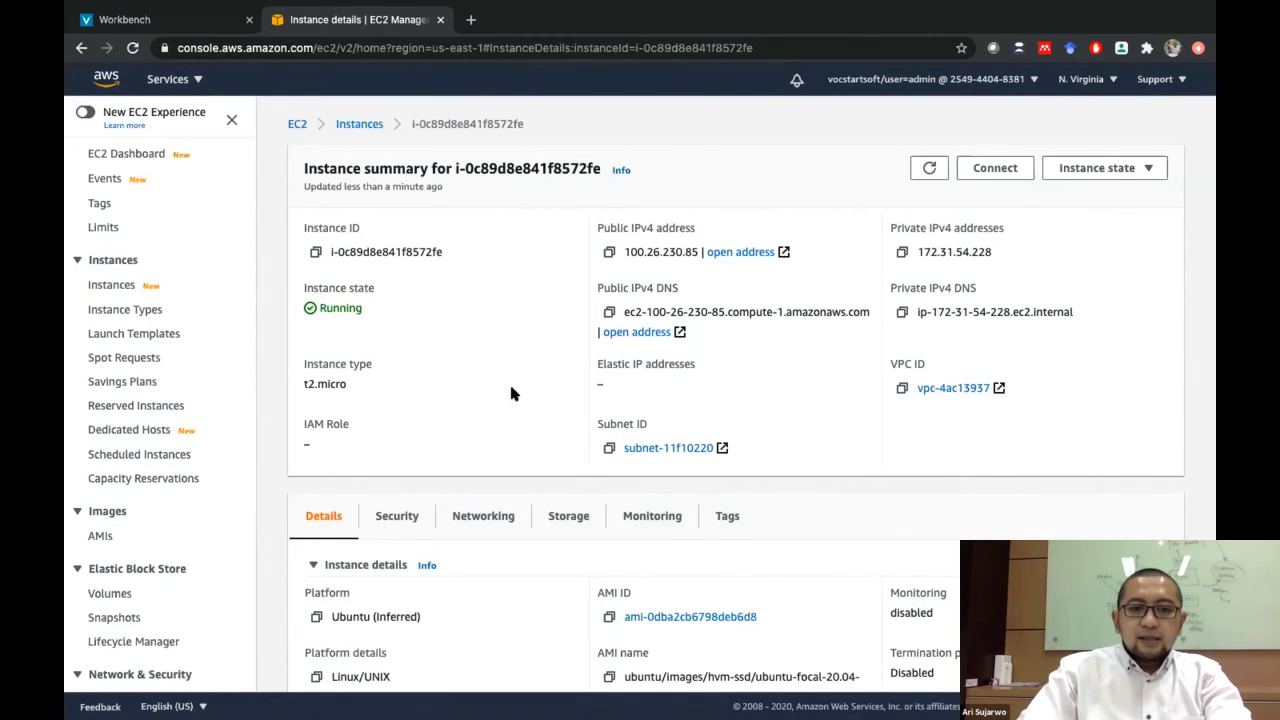
{"action": "scroll", "coordinate": [510, 393], "scroll_direction": "down", "scroll_amount": 2}
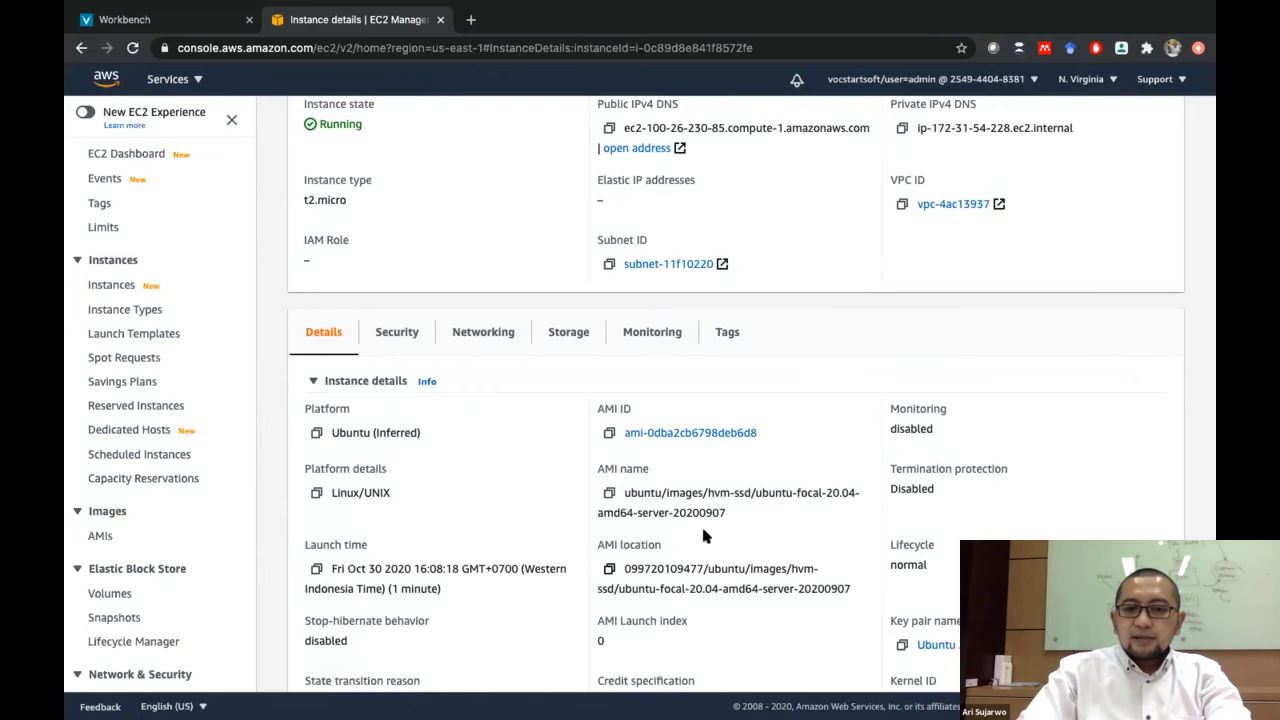
{"action": "scroll", "coordinate": [1058, 520], "scroll_direction": "down", "scroll_amount": 2}
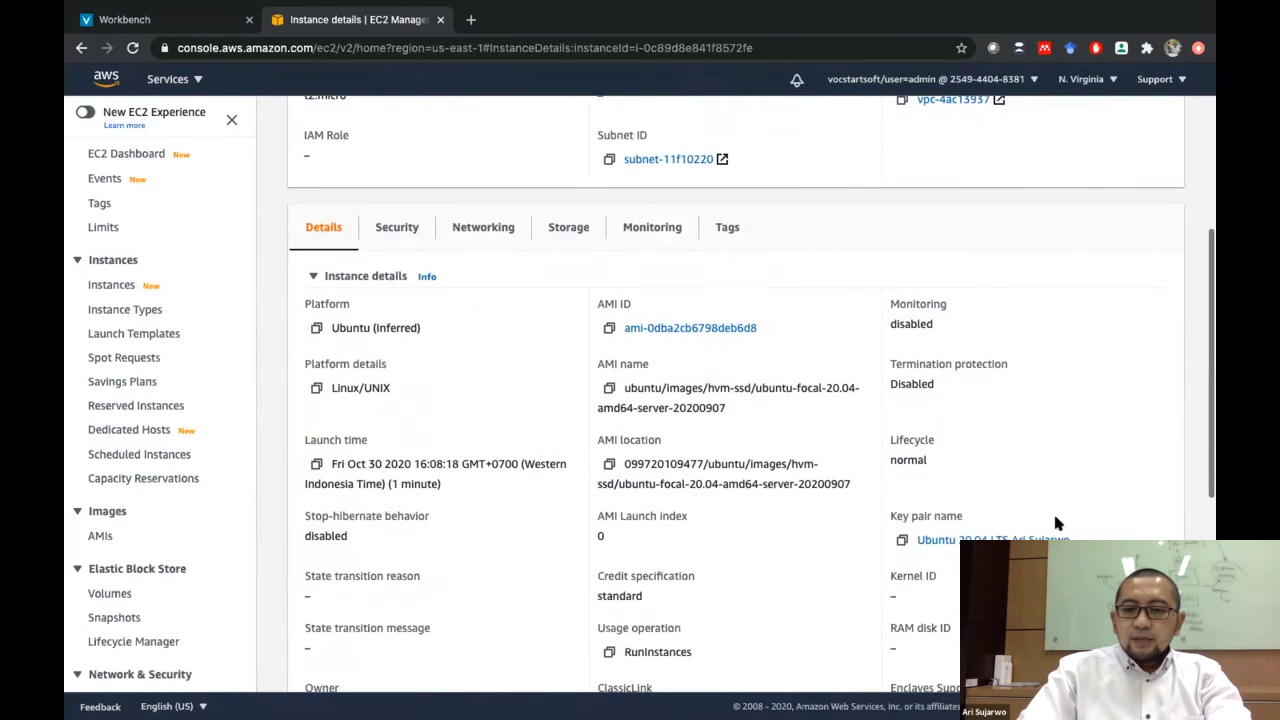
{"action": "scroll", "coordinate": [914, 533], "scroll_direction": "down", "scroll_amount": 5}
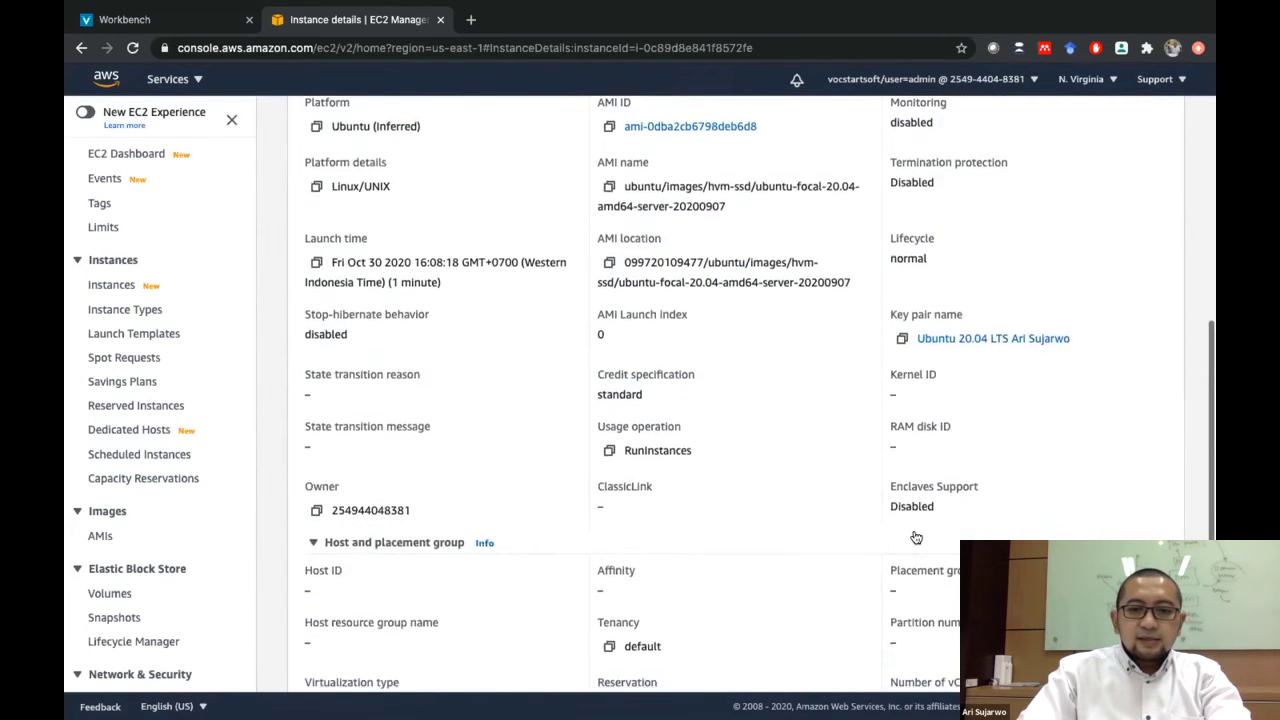
{"action": "scroll", "coordinate": [914, 537], "scroll_direction": "up", "scroll_amount": 2}
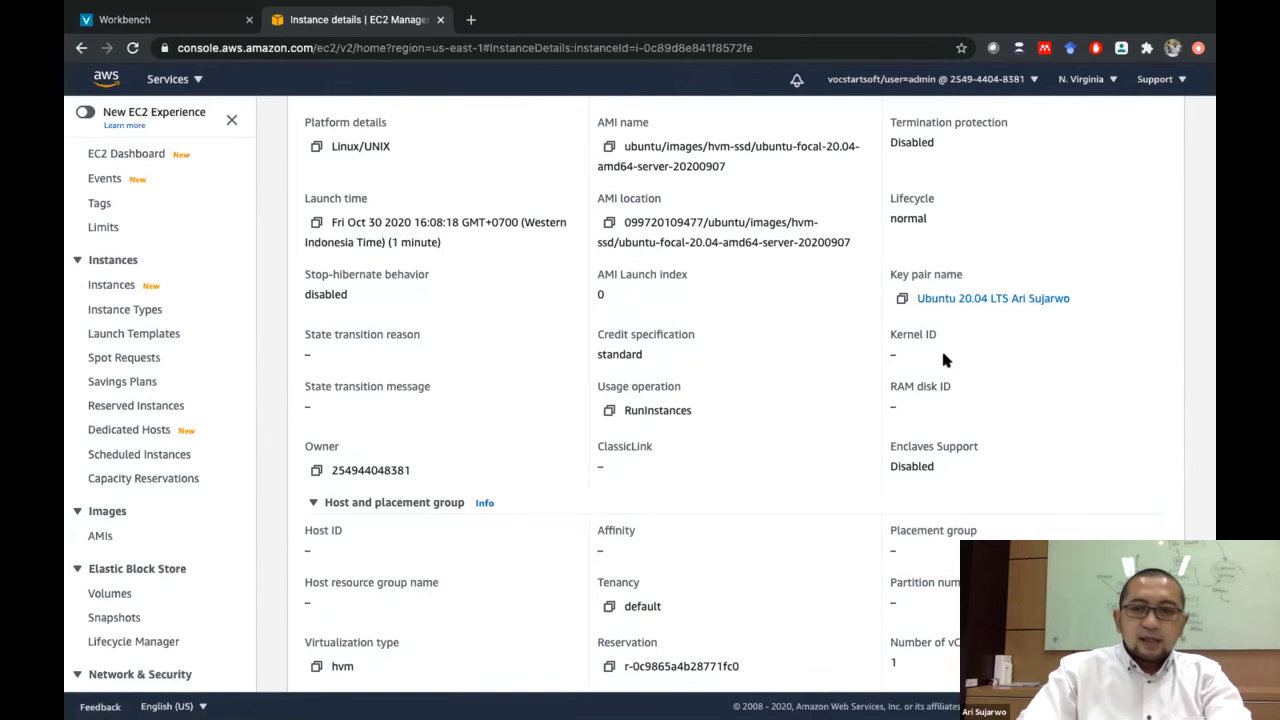
{"action": "scroll", "coordinate": [830, 325], "scroll_direction": "up", "scroll_amount": 5}
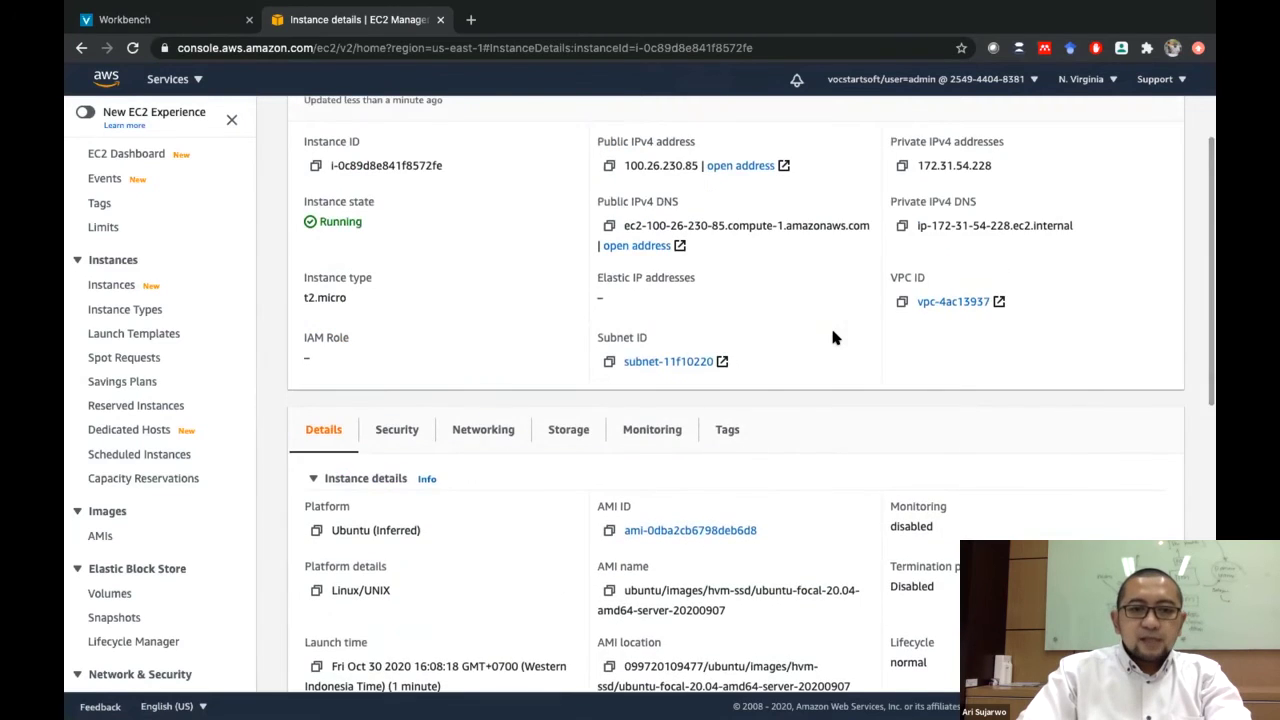
{"action": "scroll", "coordinate": [832, 335], "scroll_direction": "up", "scroll_amount": 1}
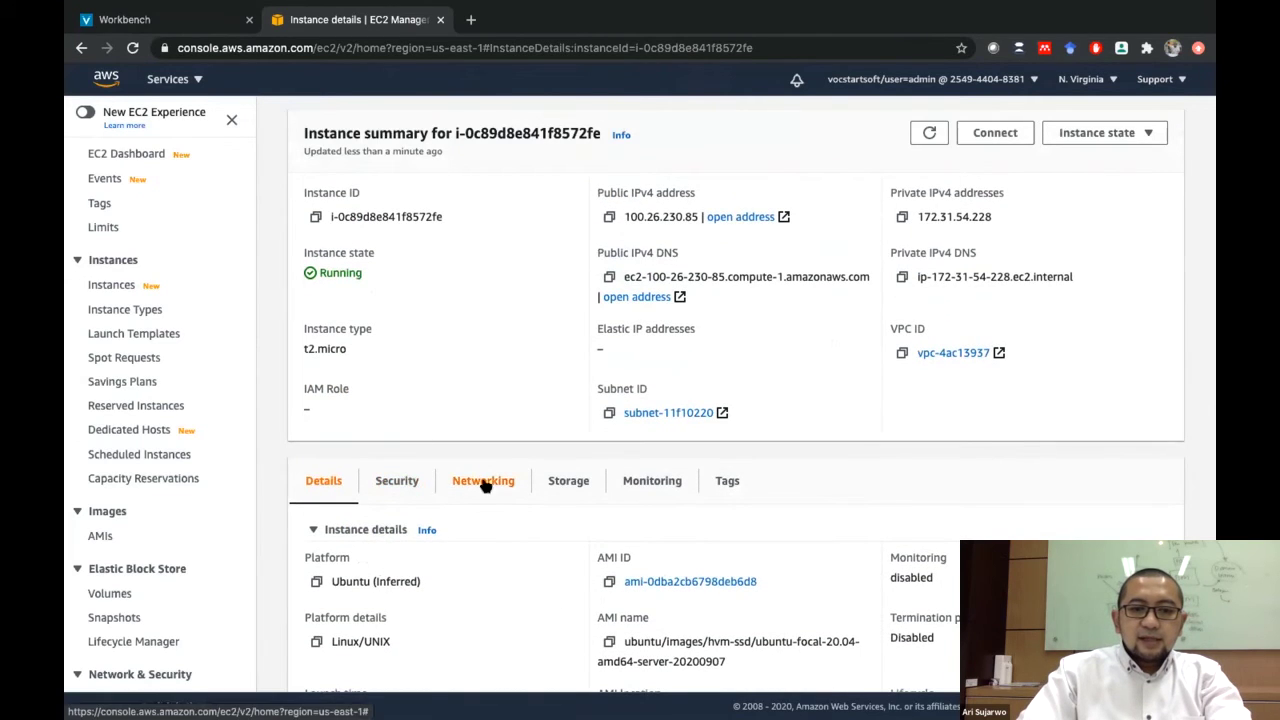
Check the instance's security, networking and storage information
{"action": "left_click", "coordinate": [405, 485]}
{"action": "scroll", "coordinate": [628, 449], "scroll_direction": "down", "scroll_amount": 3}
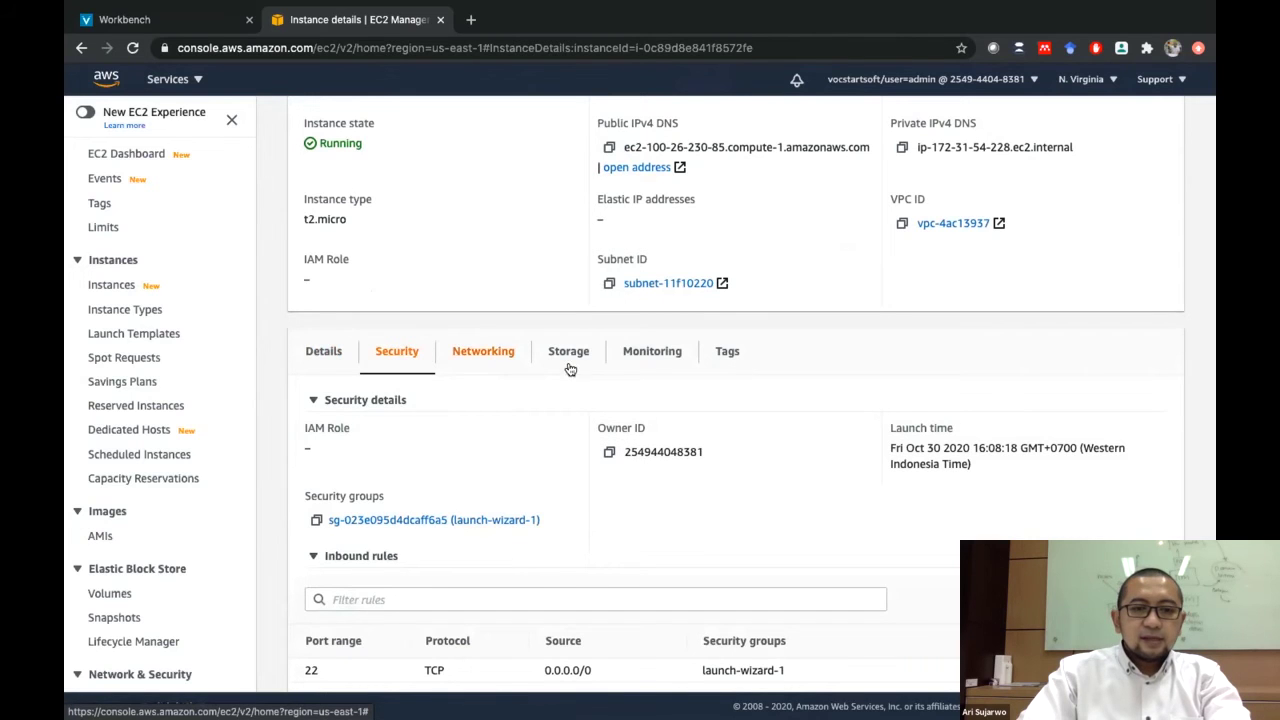
{"action": "left_click", "coordinate": [488, 358]}
{"action": "scroll", "coordinate": [560, 400], "scroll_direction": "up", "scroll_amount": 2}
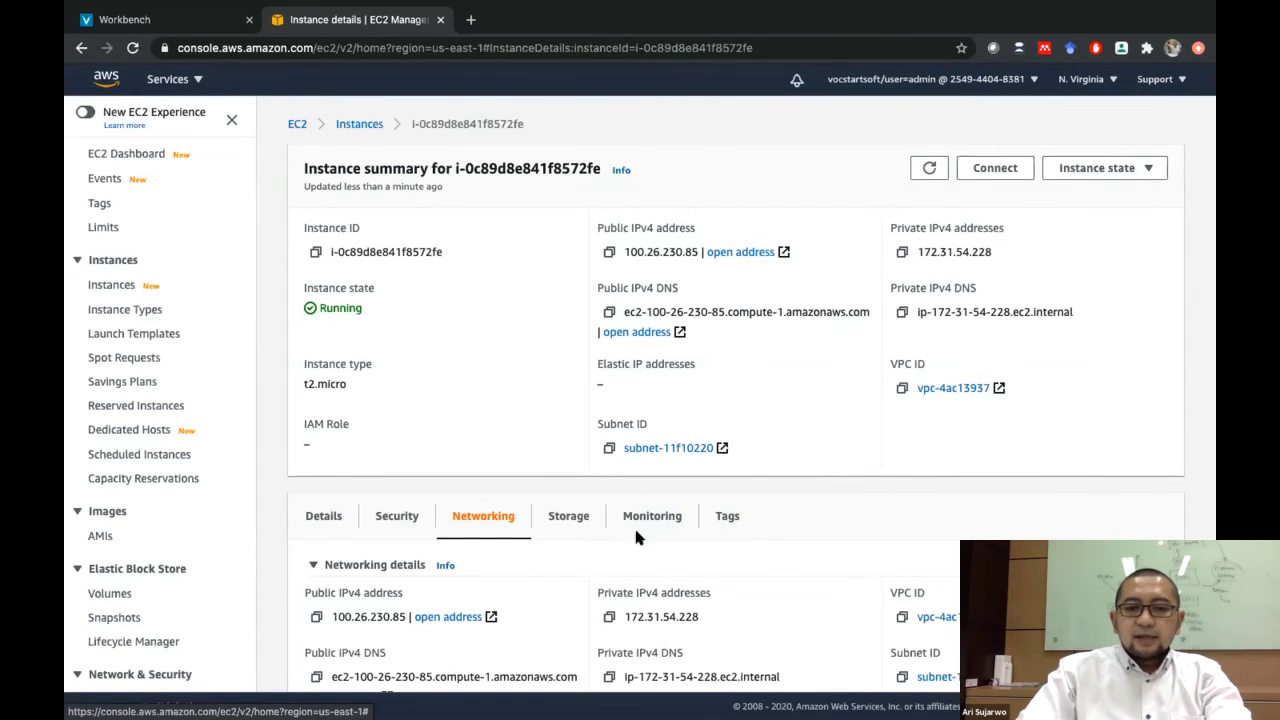
{"action": "left_click", "coordinate": [594, 518]}
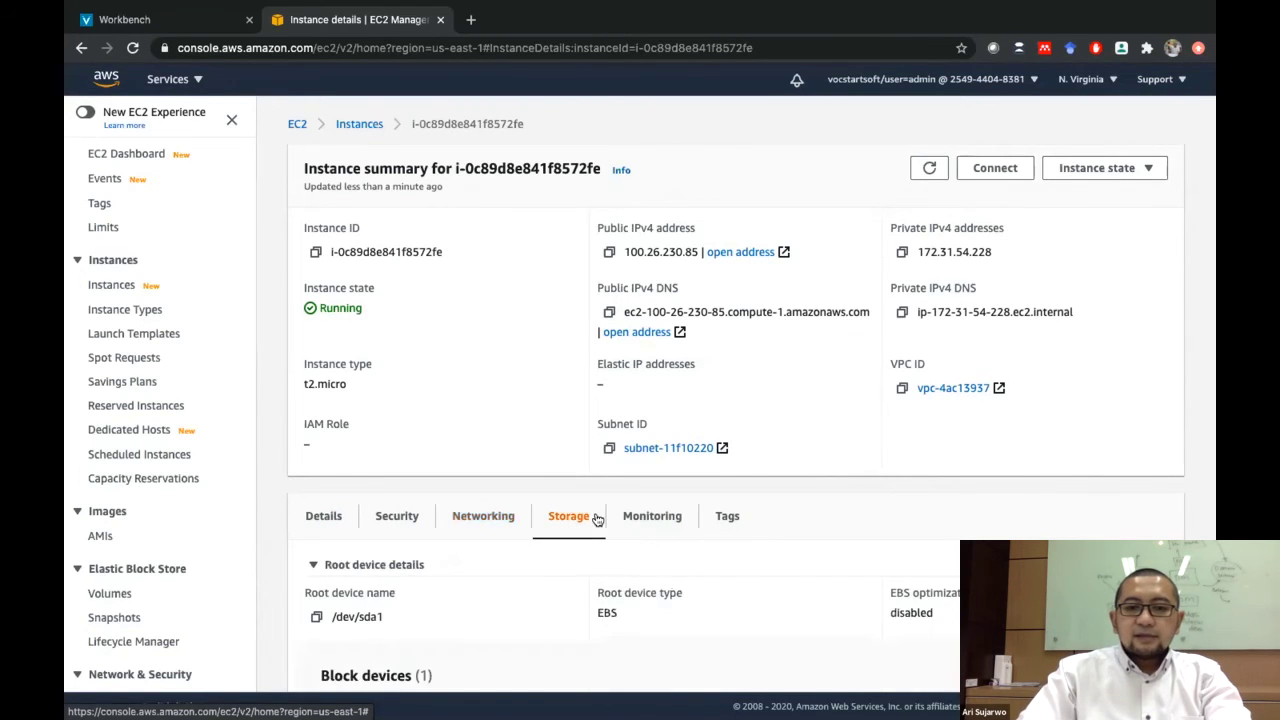
Review the instance's monitoring charts, including CPU utilization, status checks and network traffic
{"action": "left_click", "coordinate": [652, 516]}
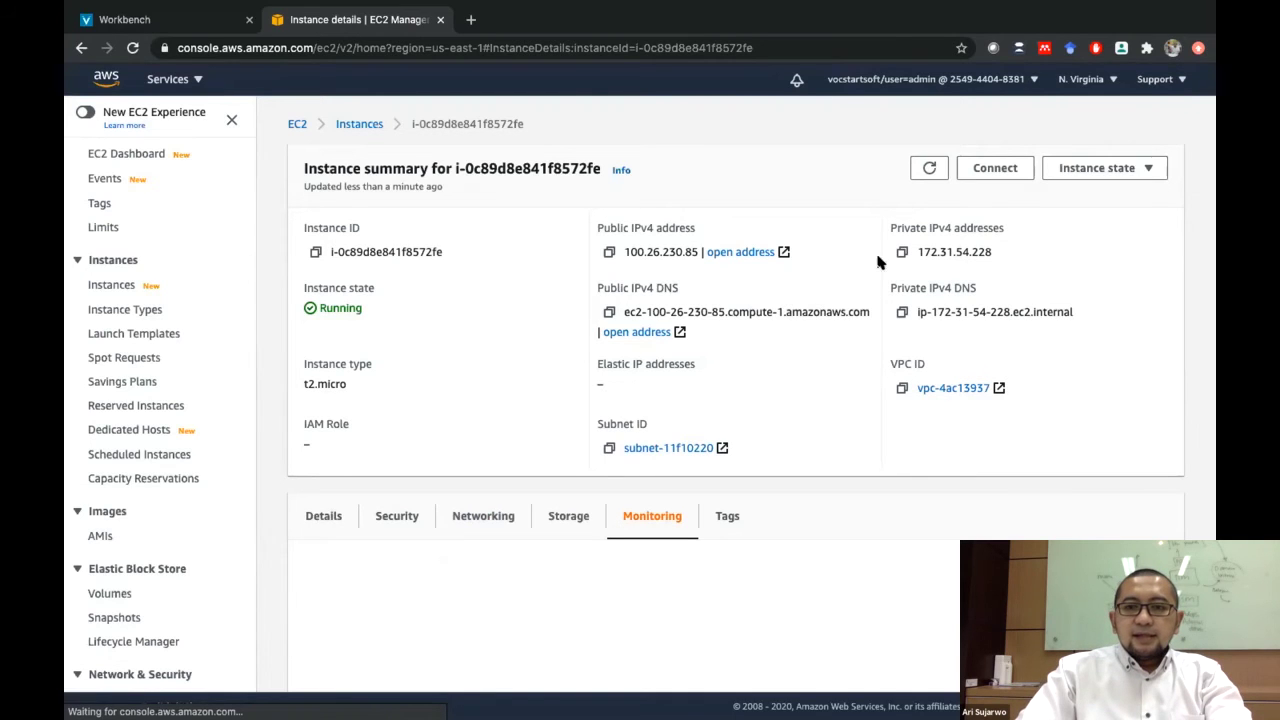
{"action": "scroll", "coordinate": [1000, 200], "scroll_direction": "down", "scroll_amount": 5}
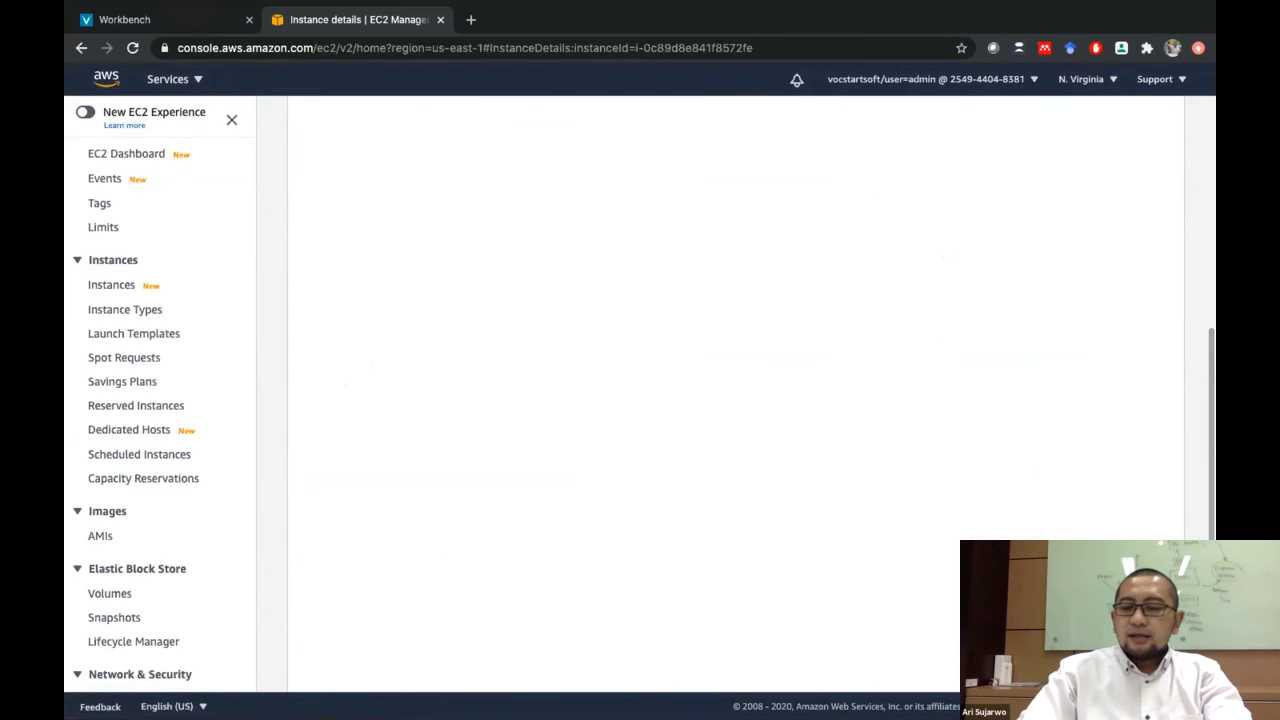
{"action": "scroll", "coordinate": [950, 358], "scroll_direction": "up", "scroll_amount": 5}
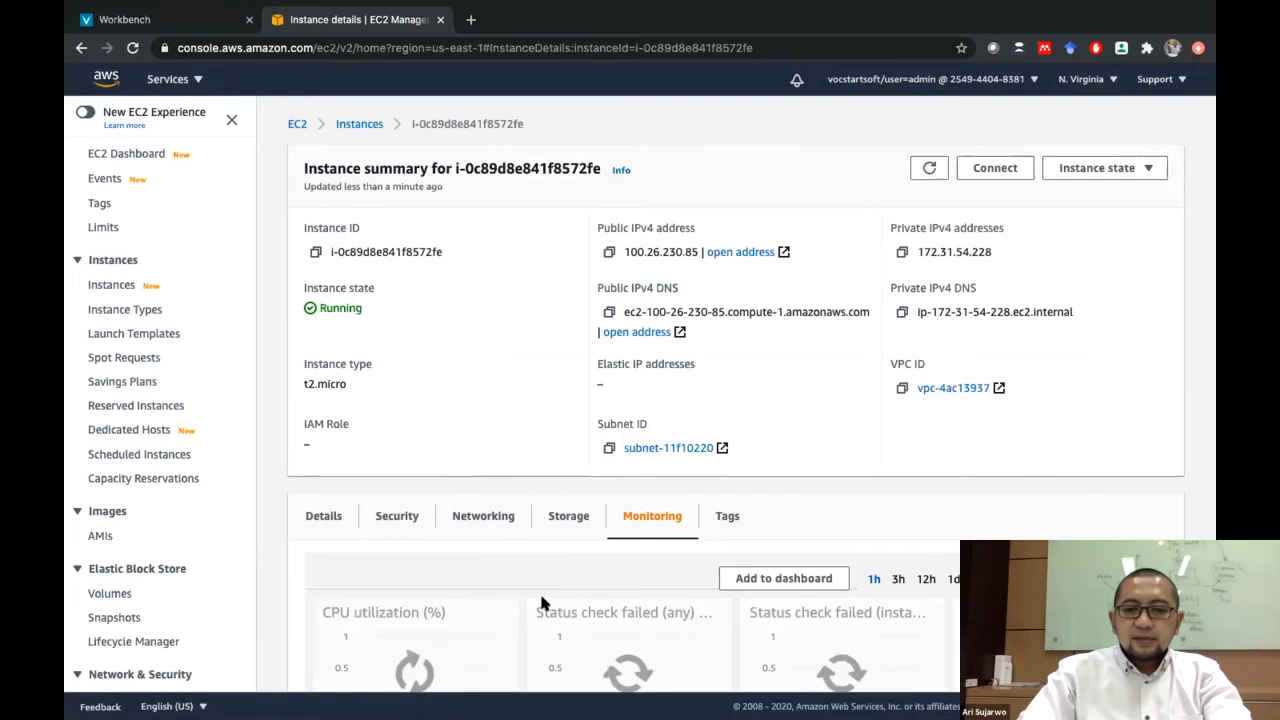
{"action": "scroll", "coordinate": [557, 632], "scroll_direction": "down", "scroll_amount": 4}
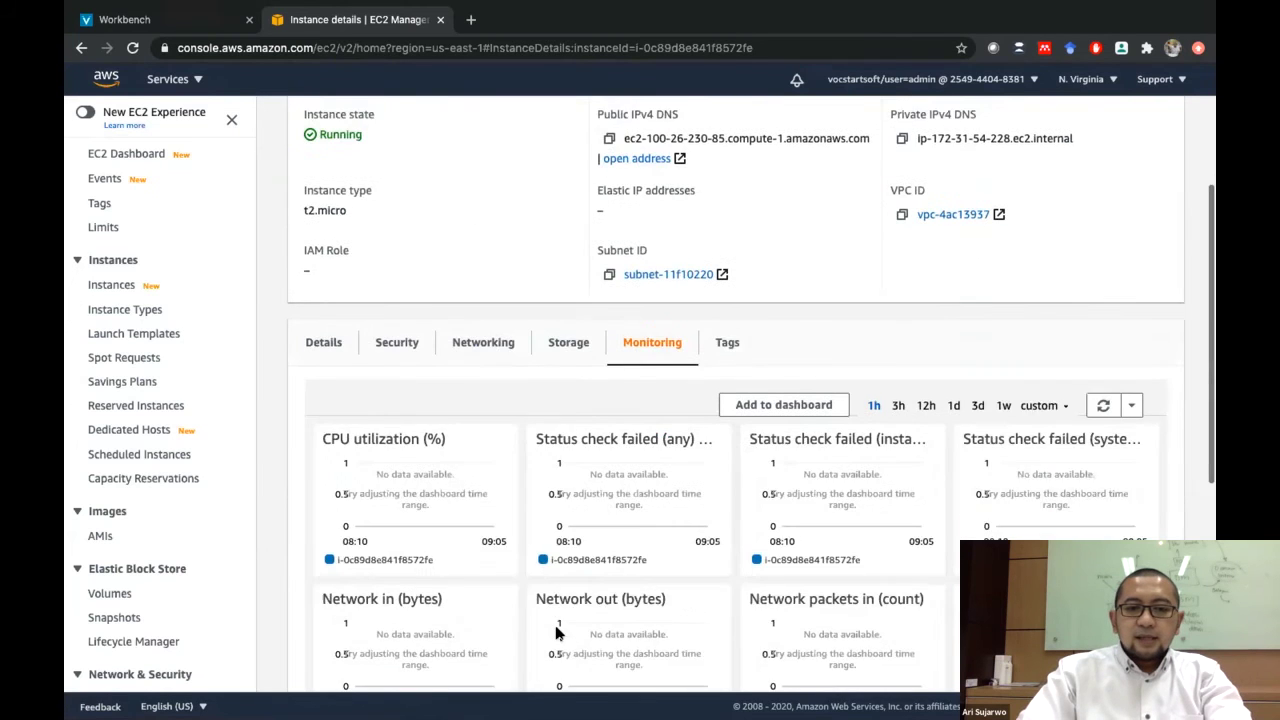
{"action": "scroll", "coordinate": [557, 632], "scroll_direction": "up", "scroll_amount": 4}
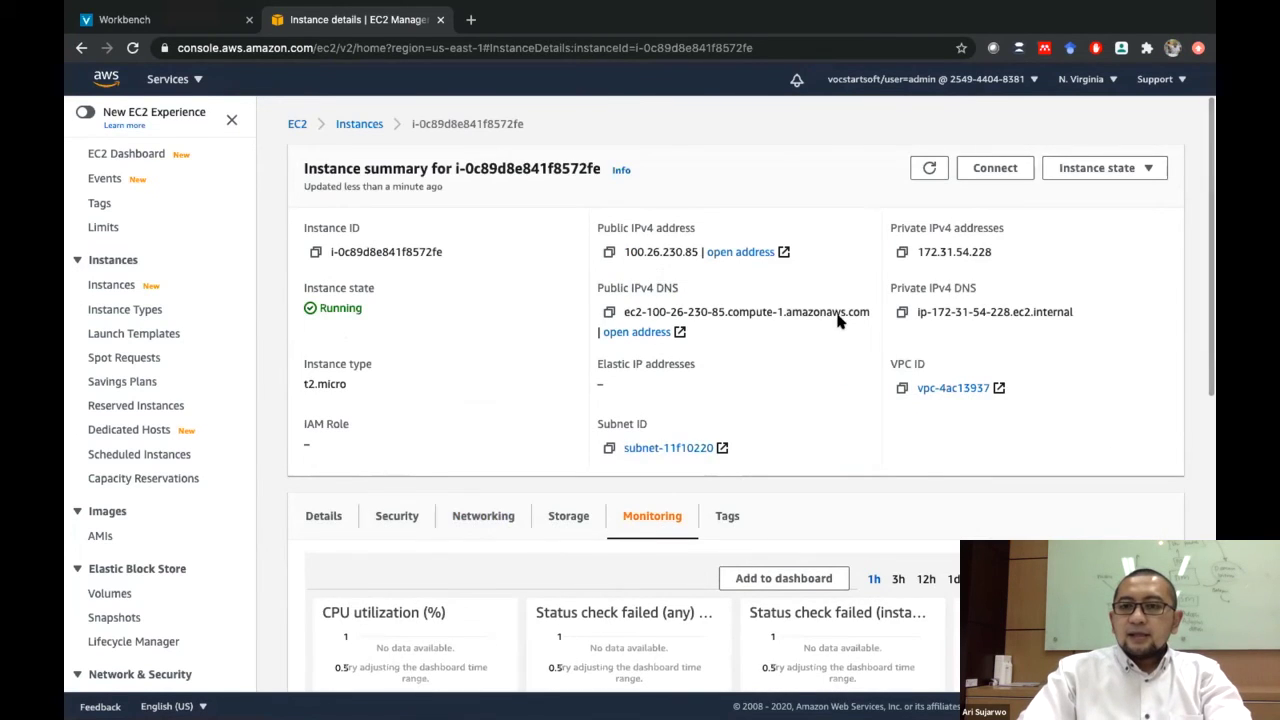
Open the instance's connection options and compare the SSH client instructions with EC2 Instance Connect
{"action": "left_click", "coordinate": [1011, 170]}
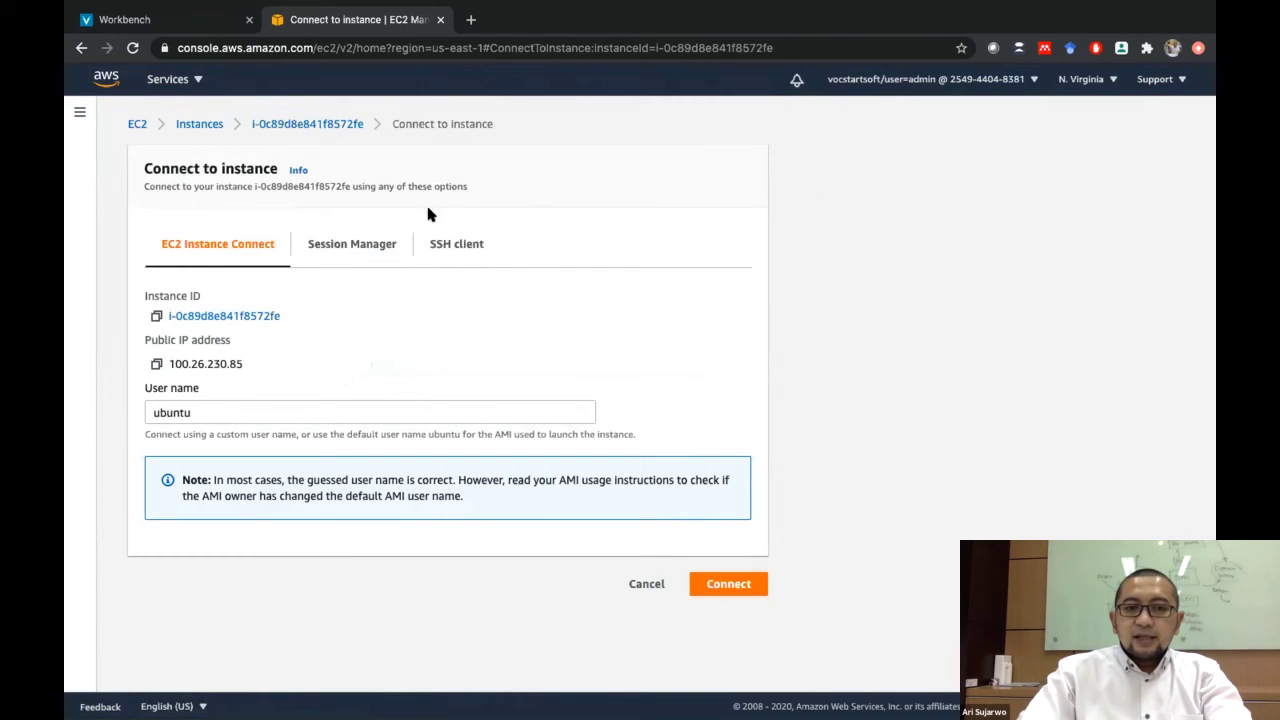
{"action": "left_click", "coordinate": [471, 257]}
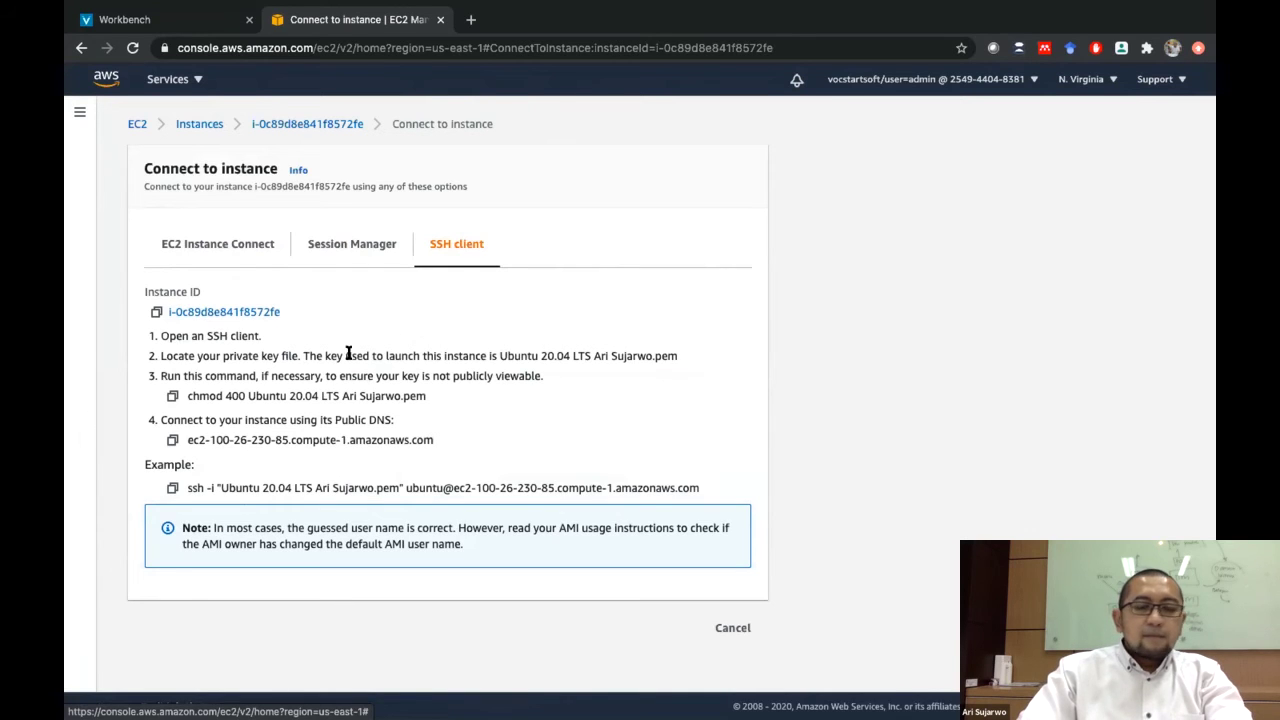
{"action": "left_click", "coordinate": [227, 250]}
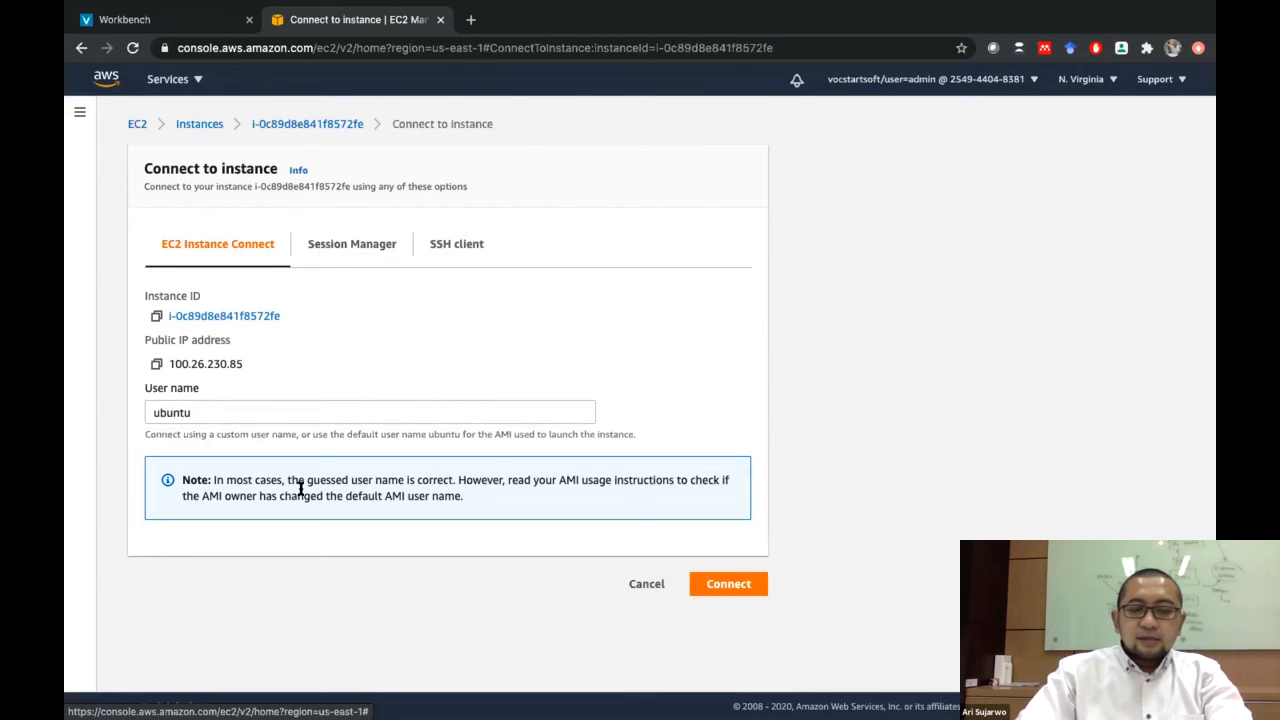
Try to connect to the instance through EC2 Instance Connect as user ubuntu and check the browser terminal session
{"action": "left_click", "coordinate": [727, 587]}
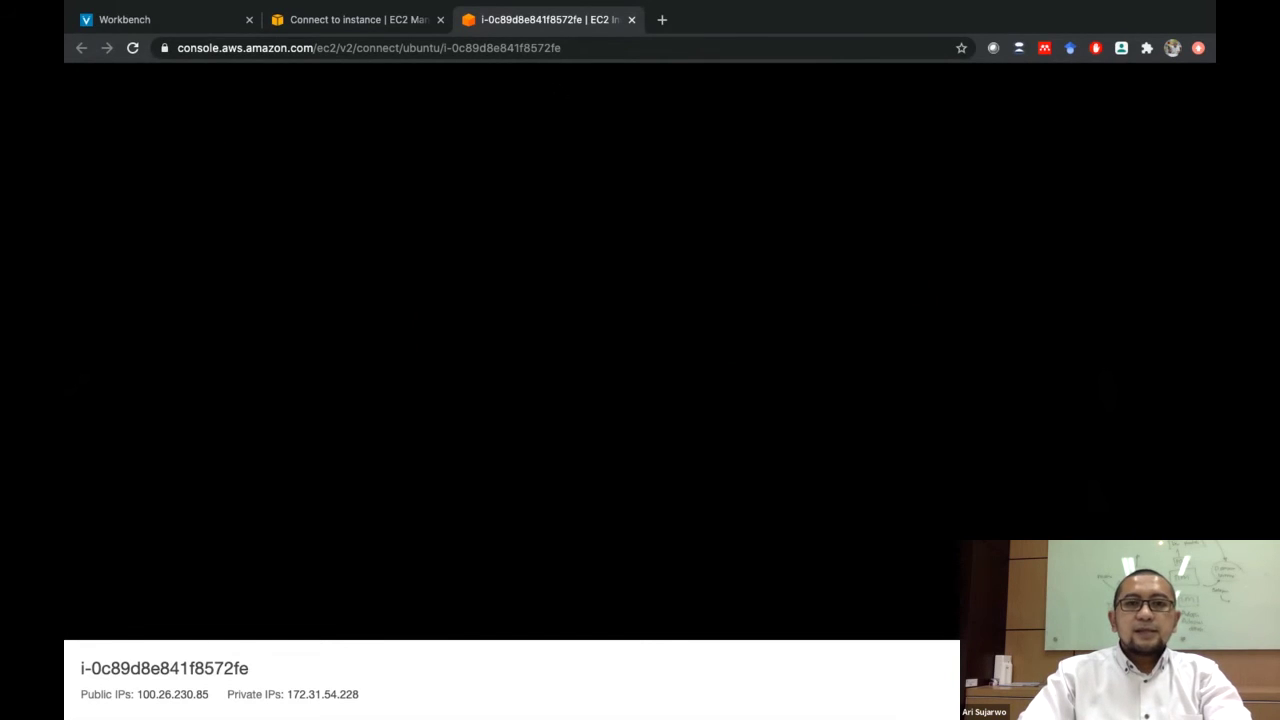
{"action": "left_click", "coordinate": [389, 20]}
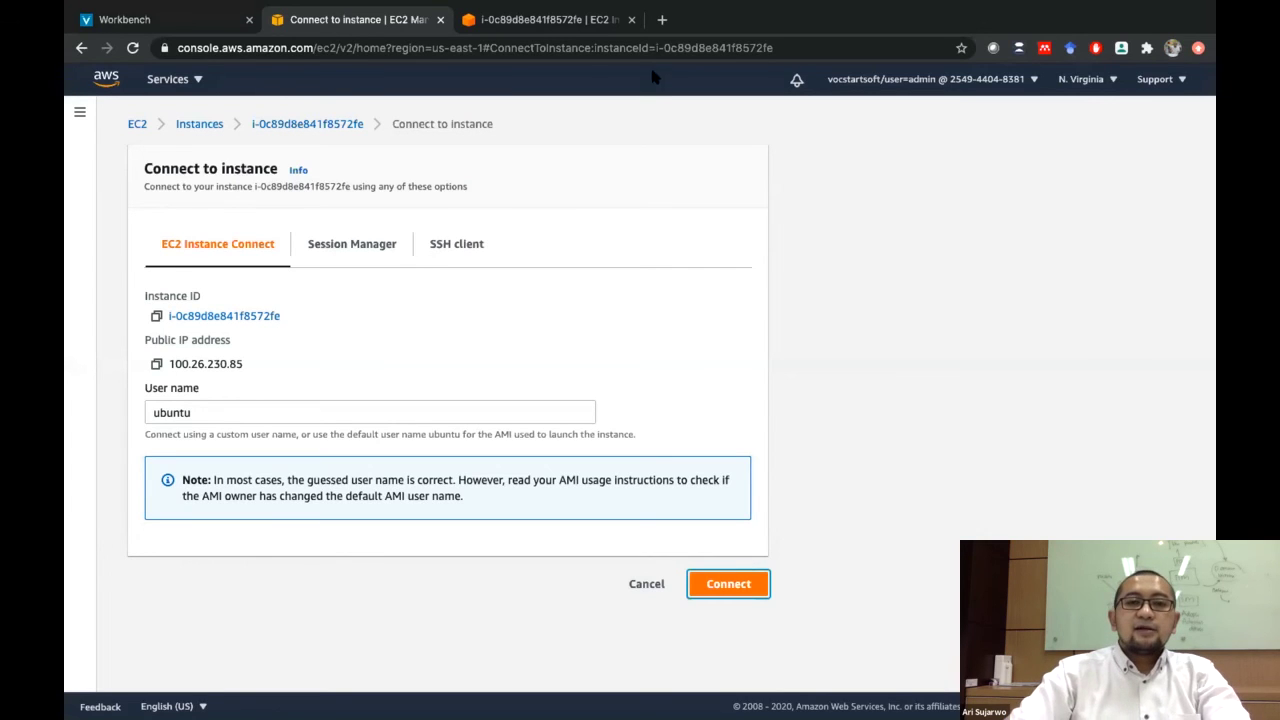
{"action": "left_click", "coordinate": [530, 19]}
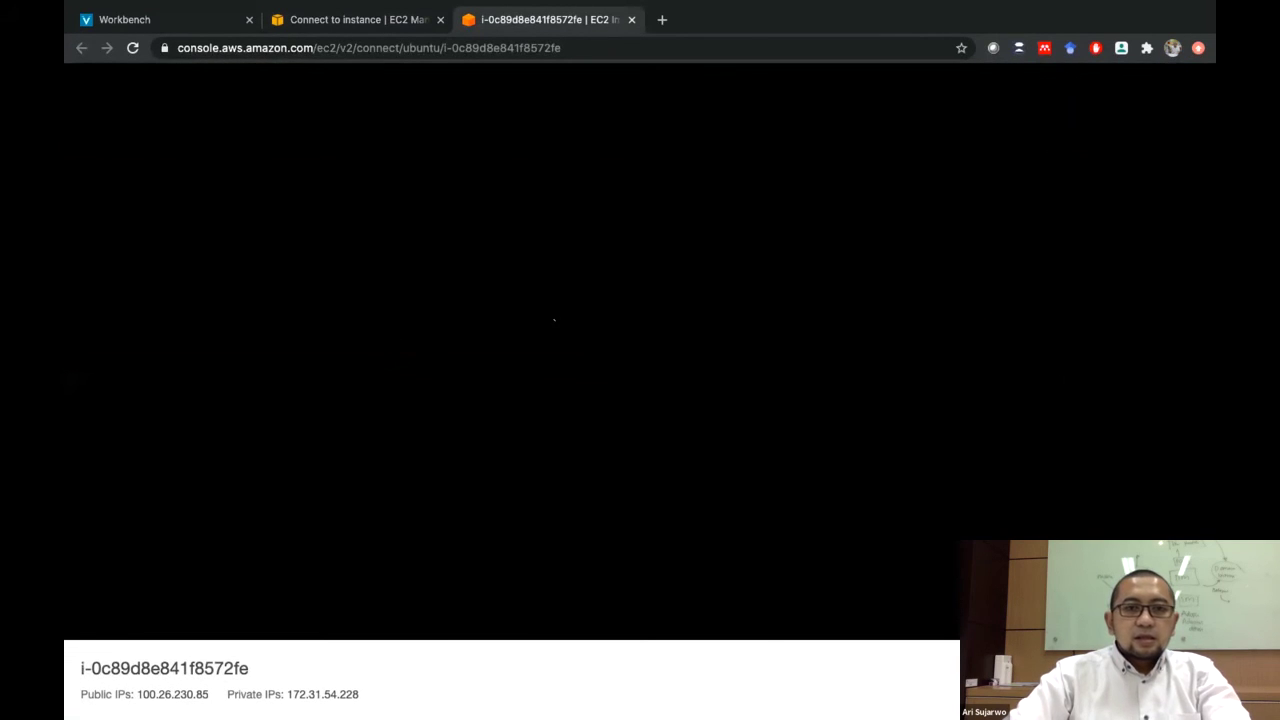
{"action": "left_click", "coordinate": [392, 20]}
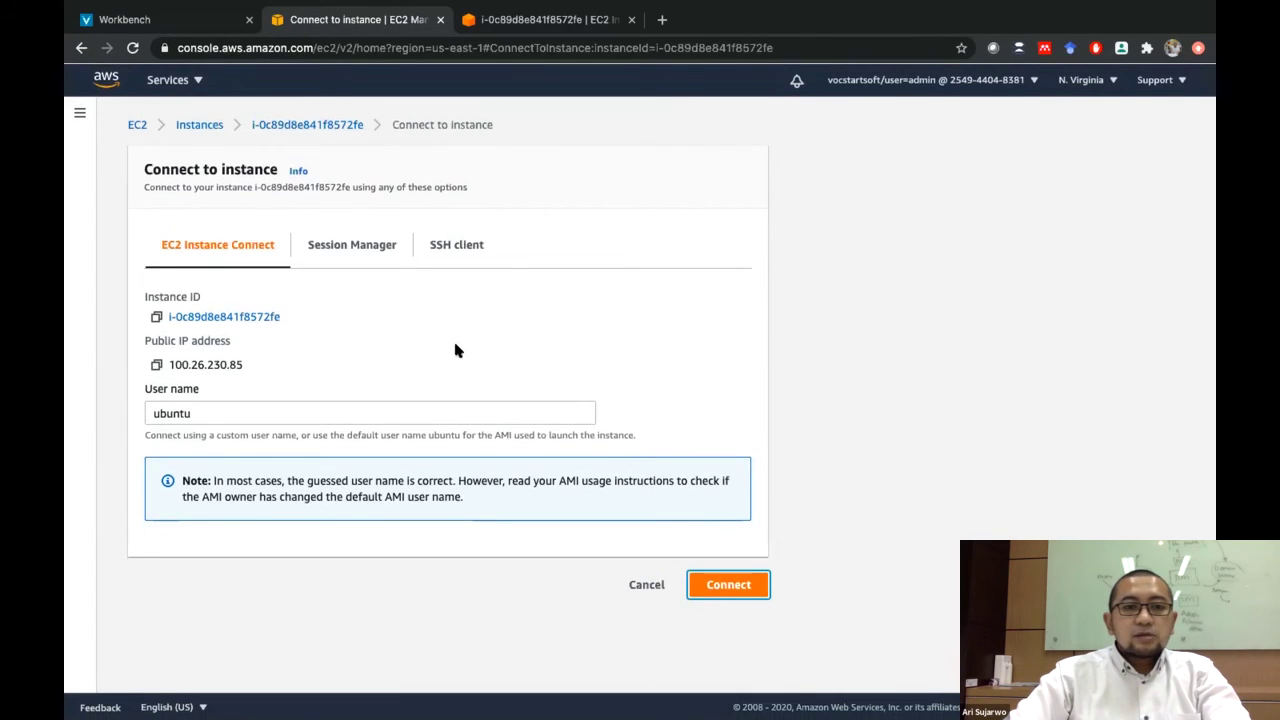
Return to the instance's summary page, dismiss the AWS Compute Optimizer message and review the instance details
{"action": "left_click", "coordinate": [294, 129]}
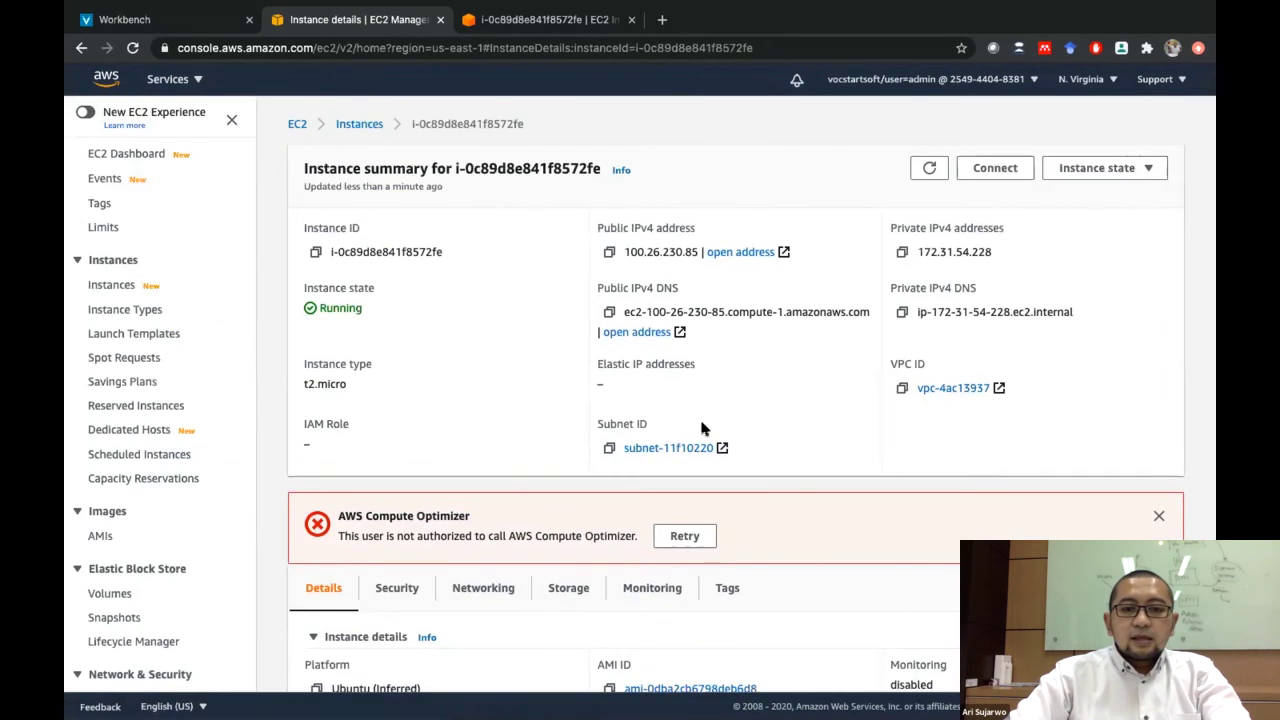
{"action": "scroll", "coordinate": [835, 400], "scroll_direction": "down", "scroll_amount": 2}
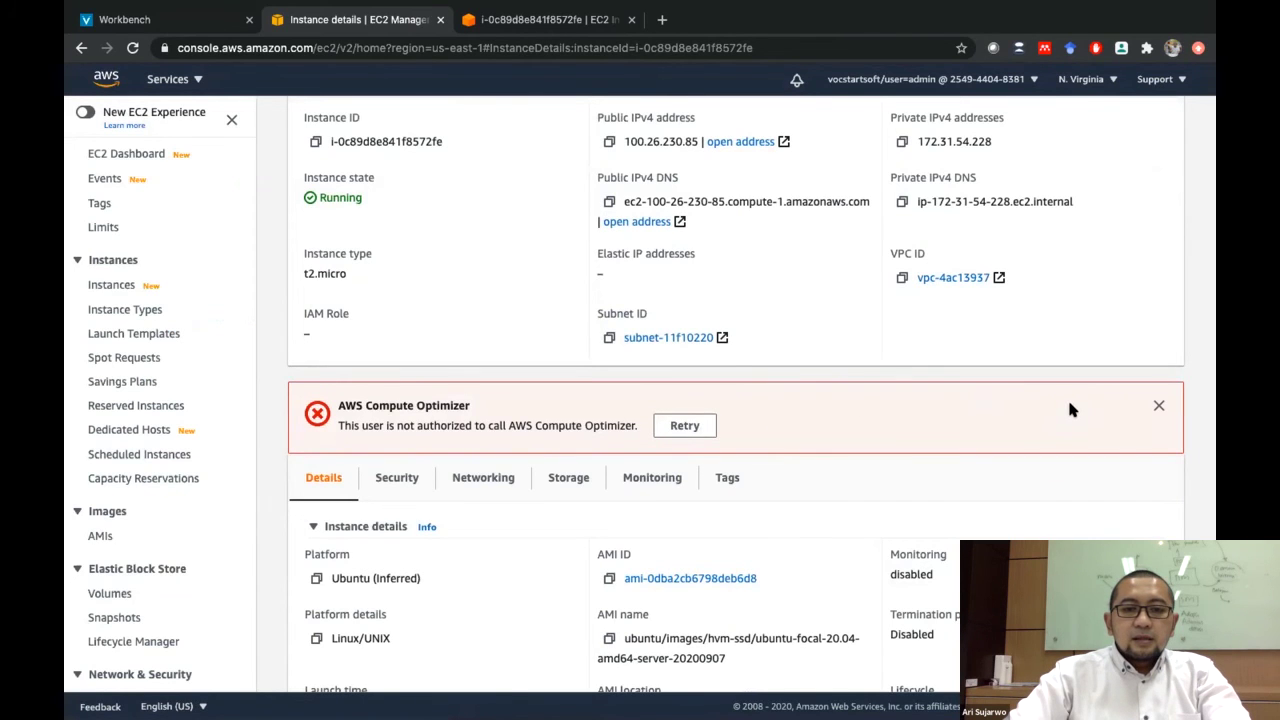
{"action": "left_click", "coordinate": [1159, 405]}
{"action": "scroll", "coordinate": [1008, 387], "scroll_direction": "down", "scroll_amount": 3}
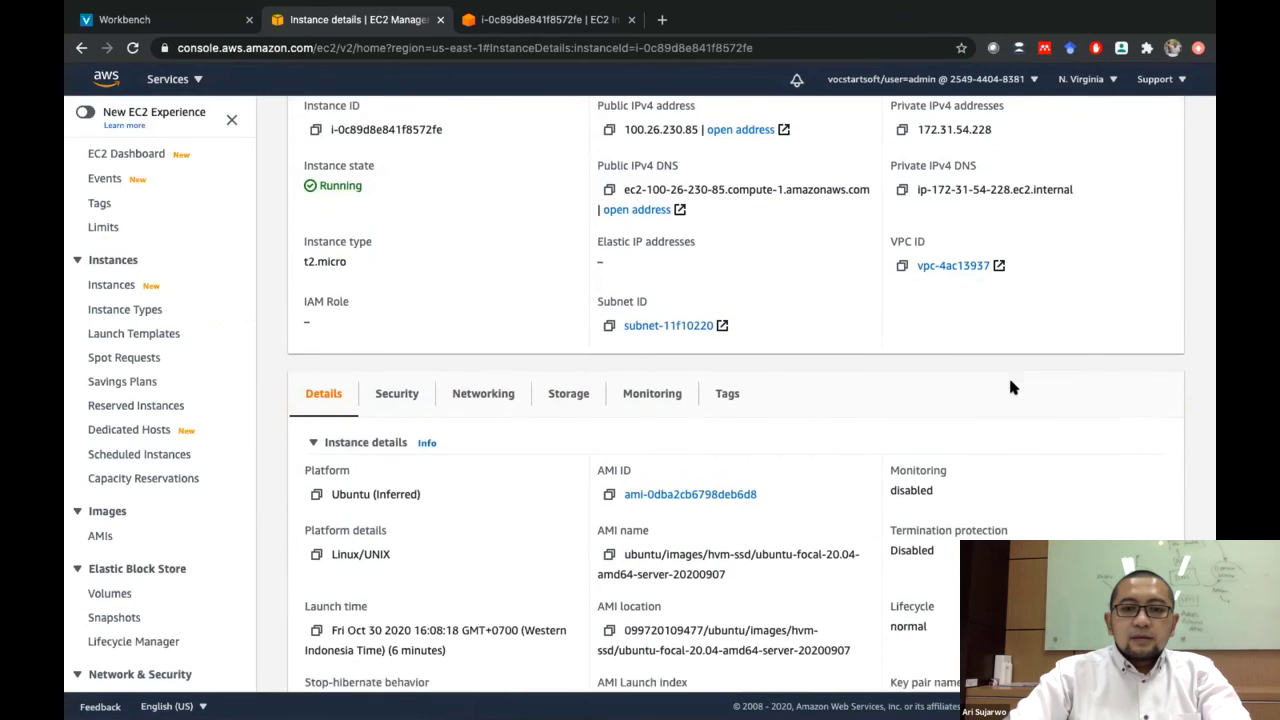
{"action": "scroll", "coordinate": [1000, 380], "scroll_direction": "up", "scroll_amount": 5}
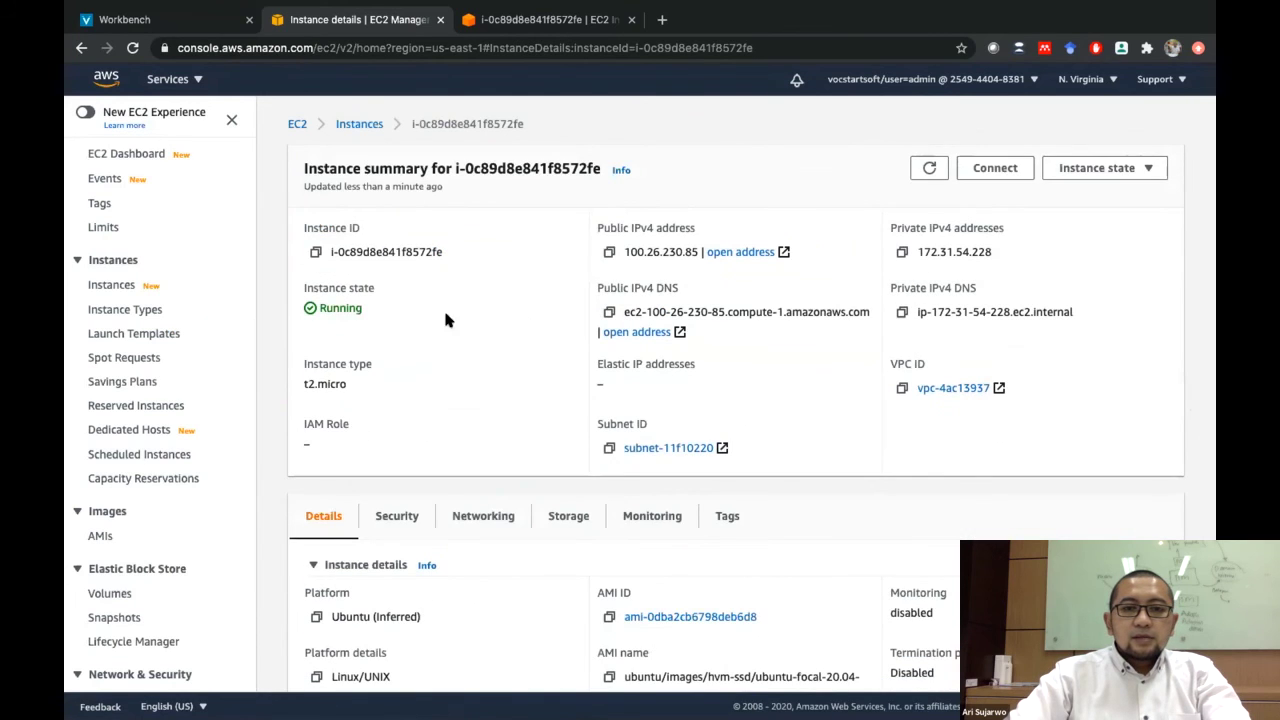
{"action": "scroll", "coordinate": [529, 434], "scroll_direction": "down", "scroll_amount": 1}
{"action": "scroll", "coordinate": [529, 434], "scroll_direction": "up", "scroll_amount": 1}
{"action": "scroll", "coordinate": [744, 478], "scroll_direction": "down", "scroll_amount": 10}
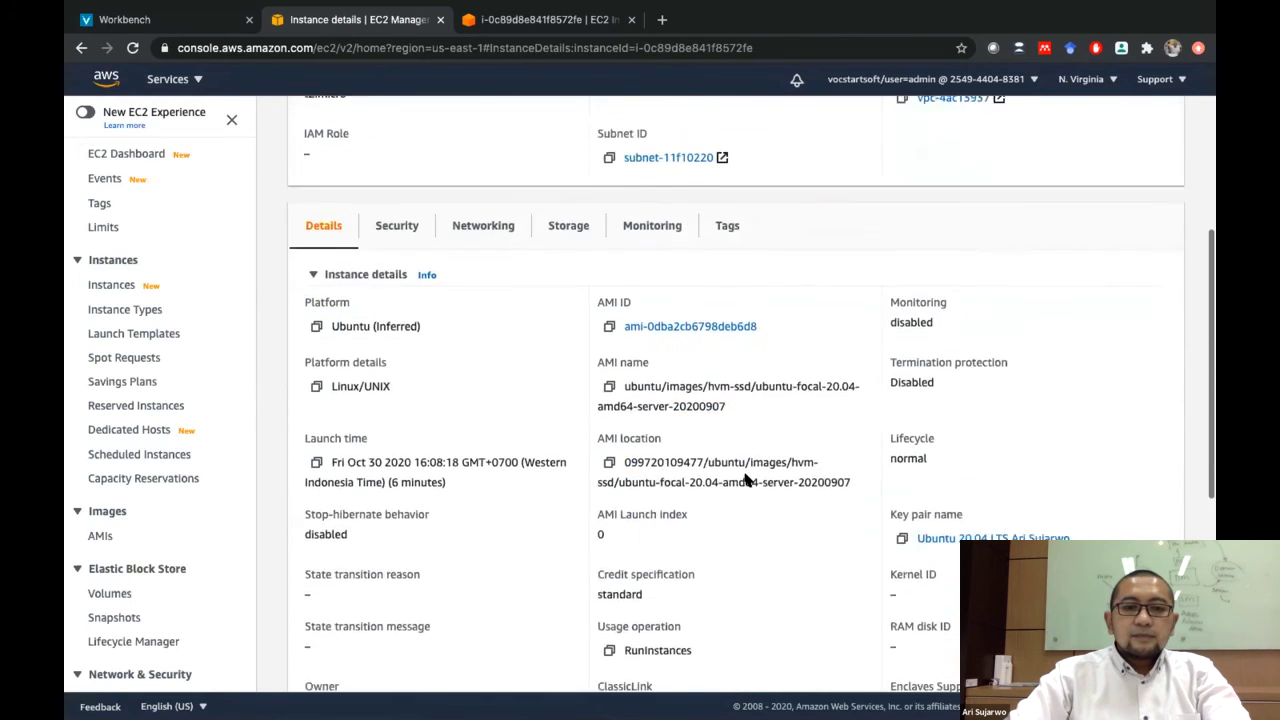
{"action": "scroll", "coordinate": [746, 480], "scroll_direction": "up", "scroll_amount": 10}
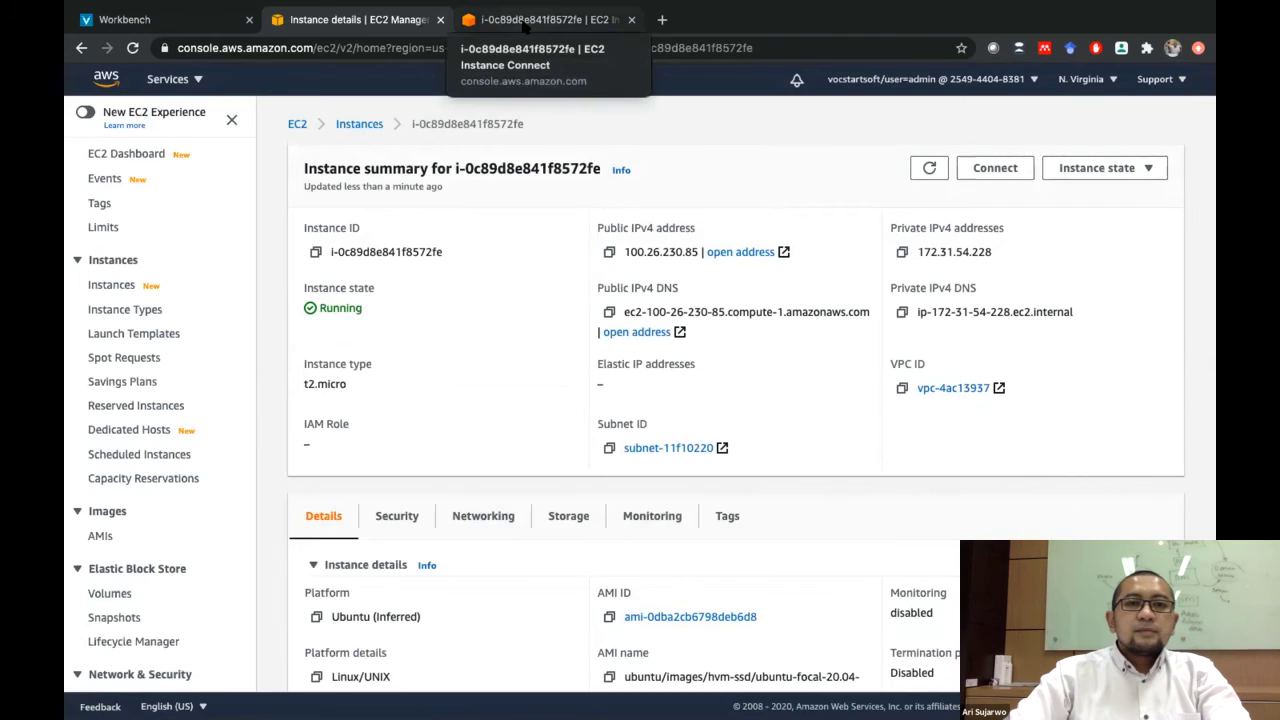
Go back to the EC2 Instance Connect session page and reload it
{"action": "left_click", "coordinate": [524, 21]}
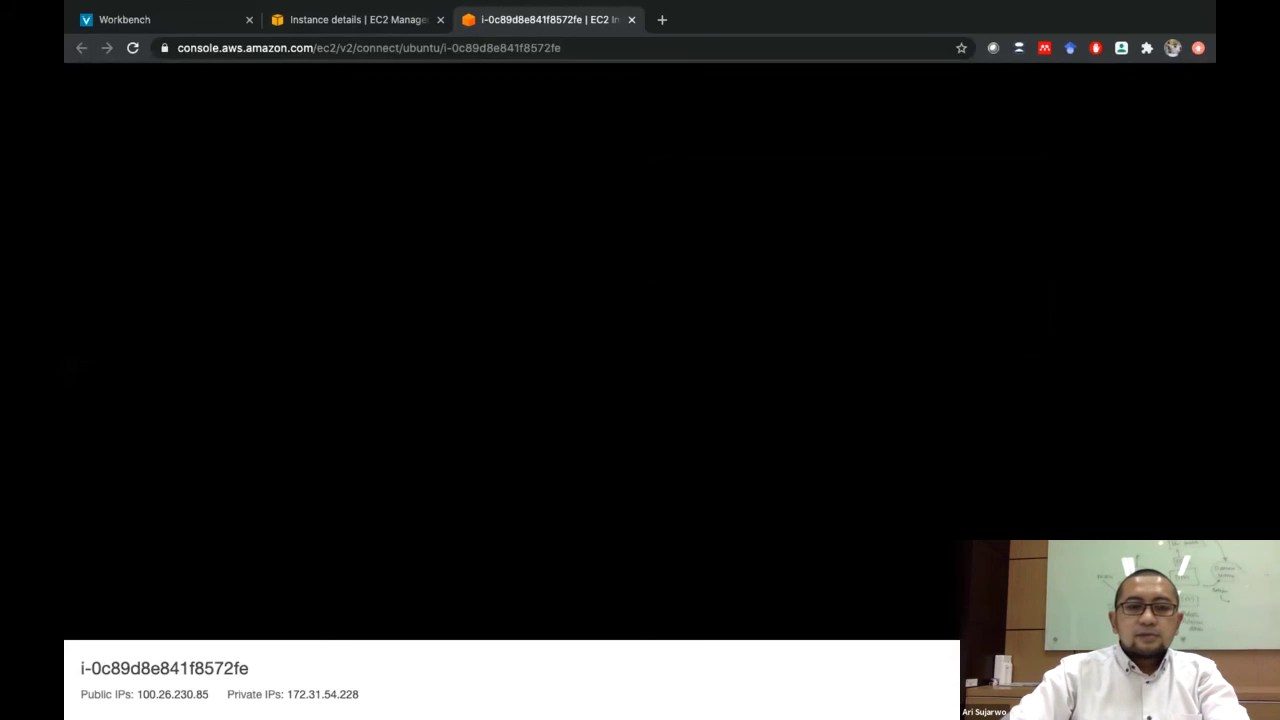
{"action": "right_click", "coordinate": [659, 358]}
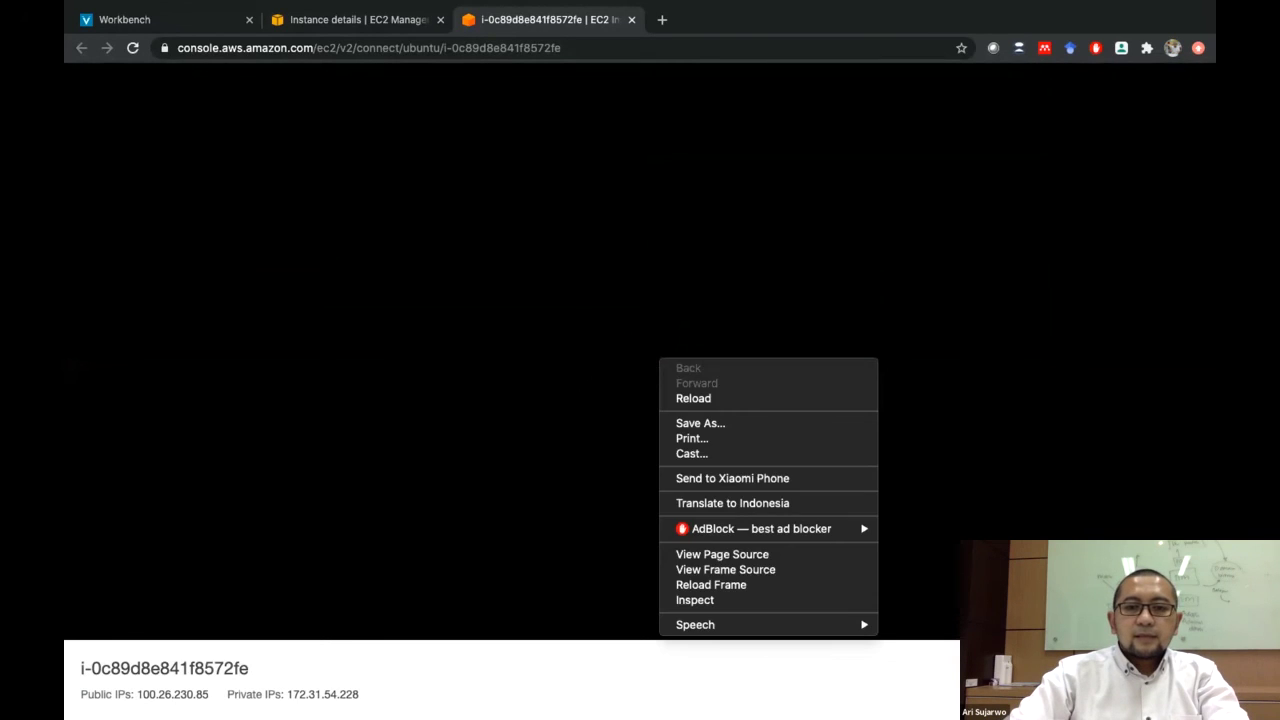
{"action": "key", "text": "Escape"}
{"action": "left_click", "coordinate": [132, 47]}
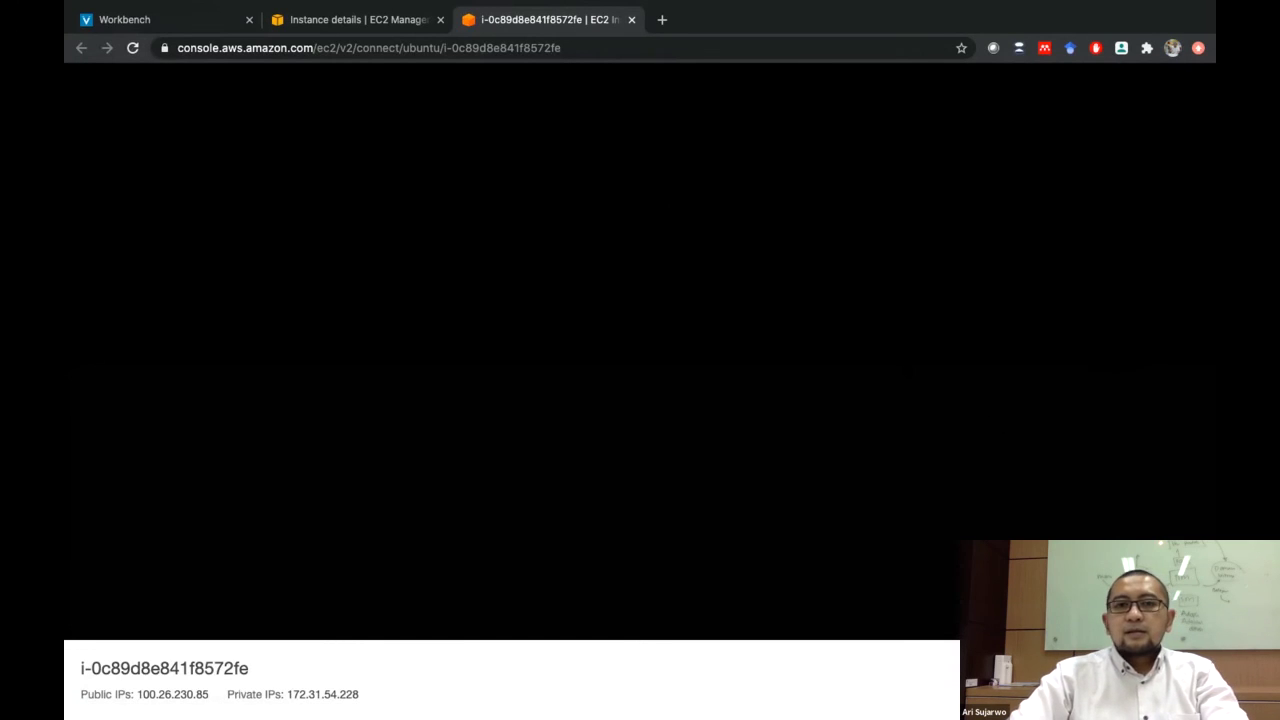
Check the instance's summary, instance details and host and placement group information on its details page
{"action": "left_click", "coordinate": [358, 19]}
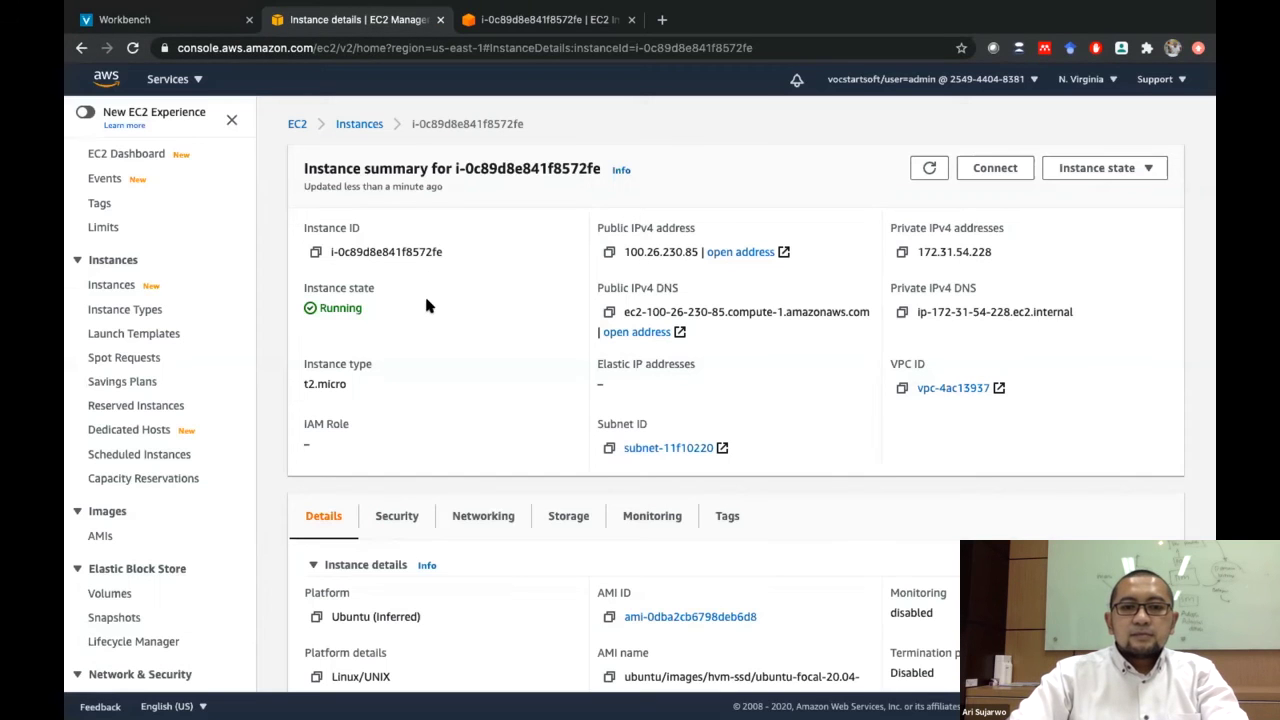
{"action": "scroll", "coordinate": [570, 456], "scroll_direction": "down", "scroll_amount": 5}
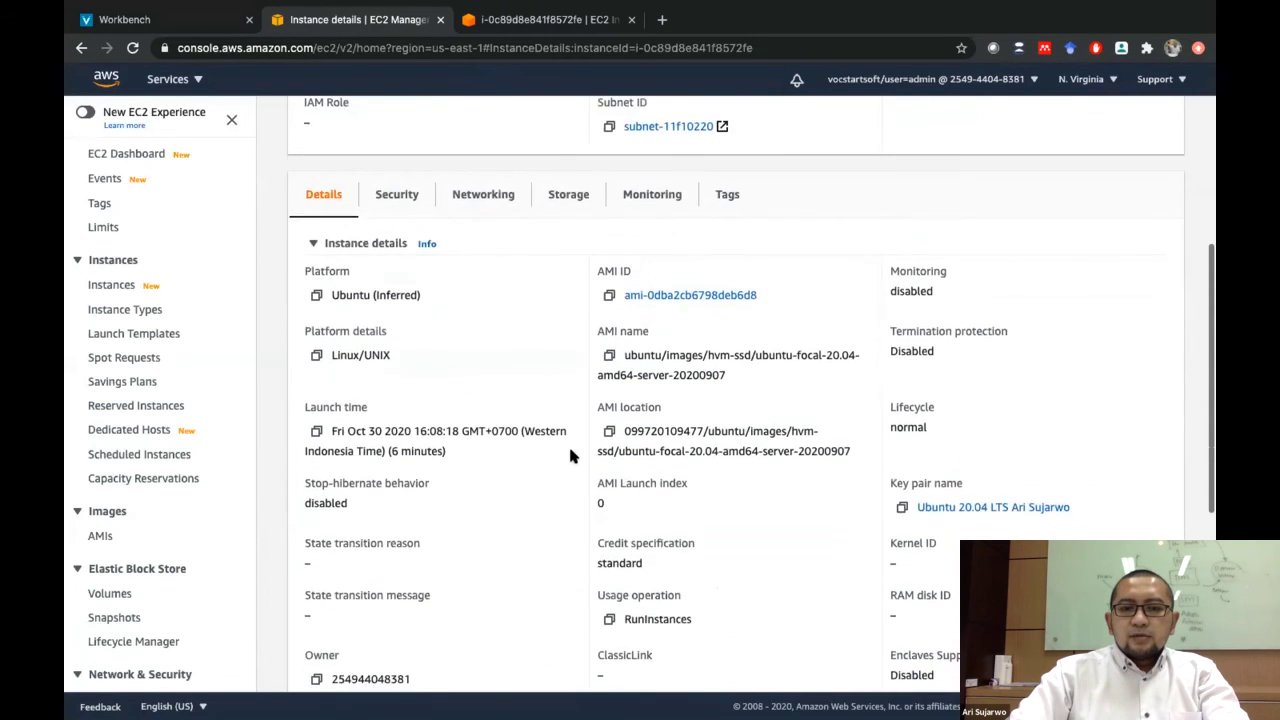
{"action": "scroll", "coordinate": [570, 456], "scroll_direction": "down", "scroll_amount": 3}
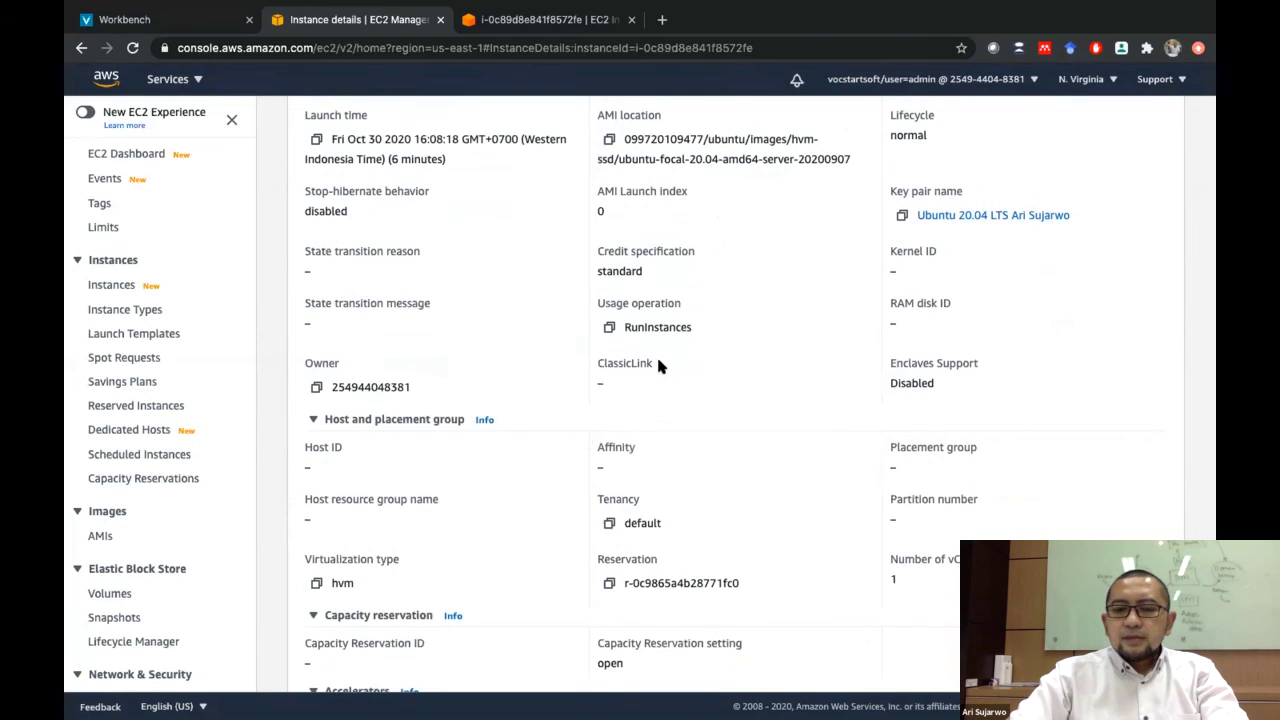
{"action": "scroll", "coordinate": [660, 366], "scroll_direction": "up", "scroll_amount": 3}
{"action": "scroll", "coordinate": [660, 366], "scroll_direction": "up", "scroll_amount": 5}
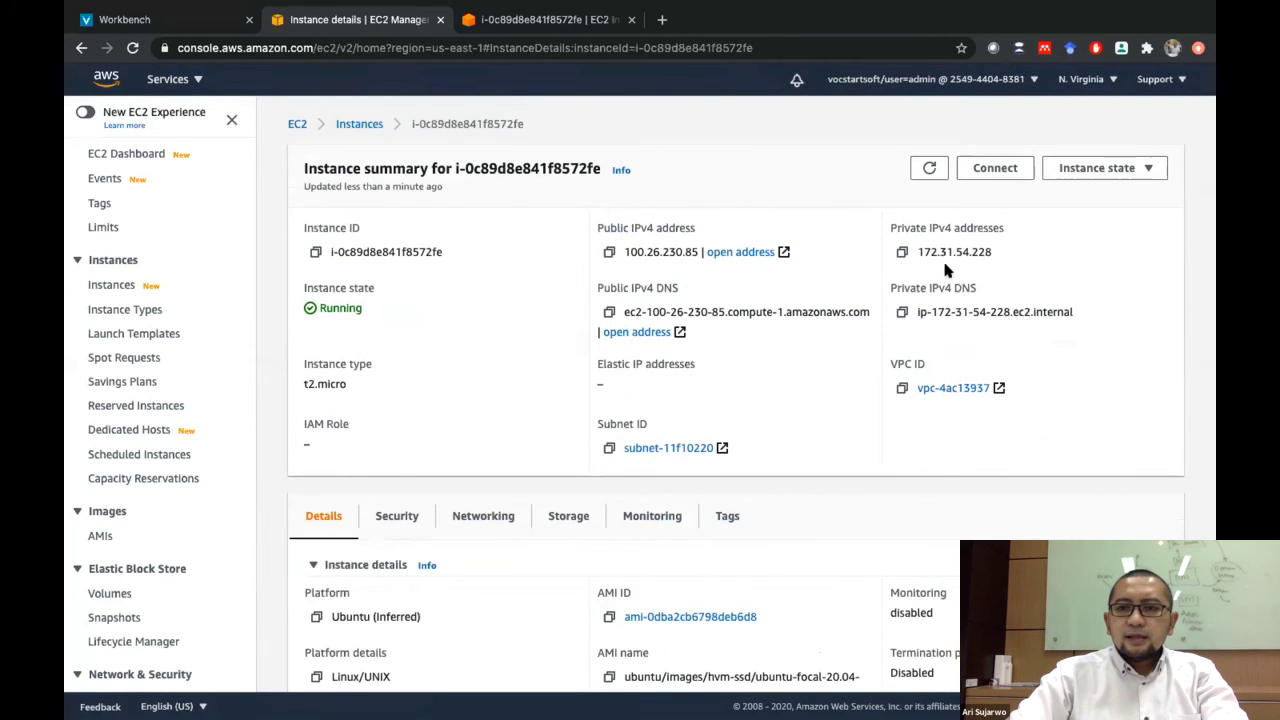
Copy the example ssh command from the SSH client instructions in the instance's connection options
{"action": "left_click", "coordinate": [1008, 170]}
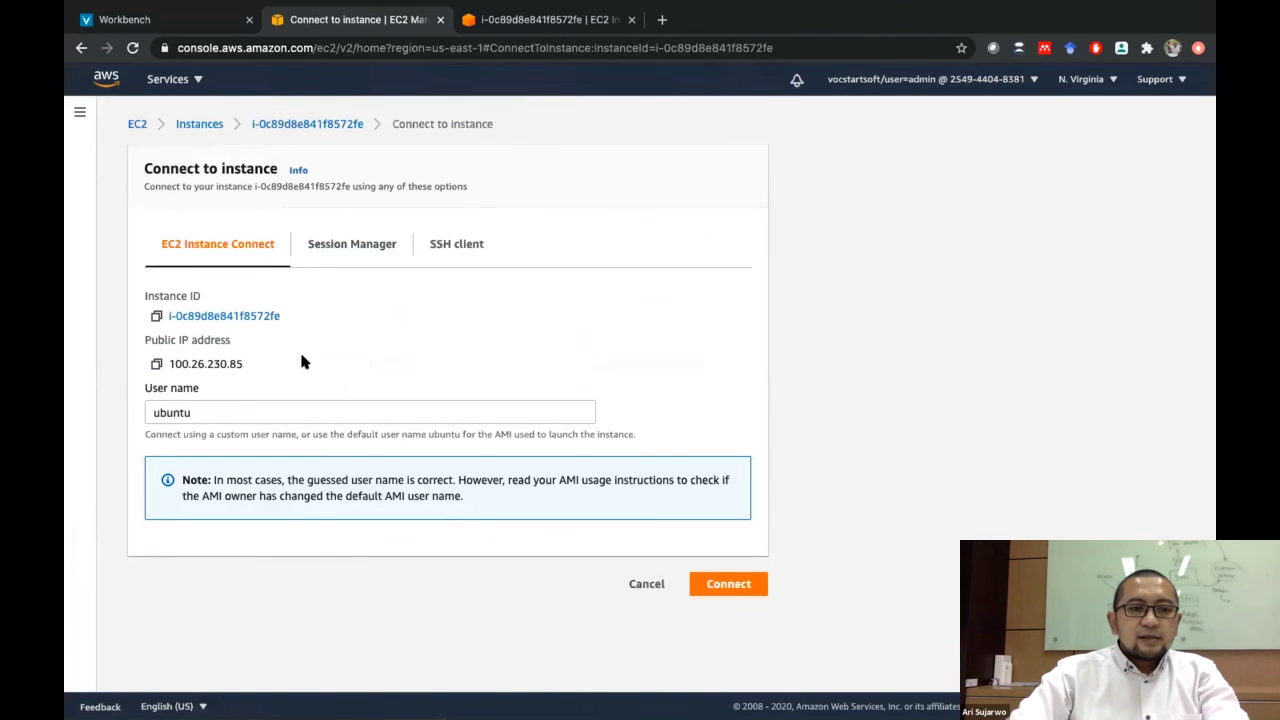
{"action": "left_click", "coordinate": [464, 246]}
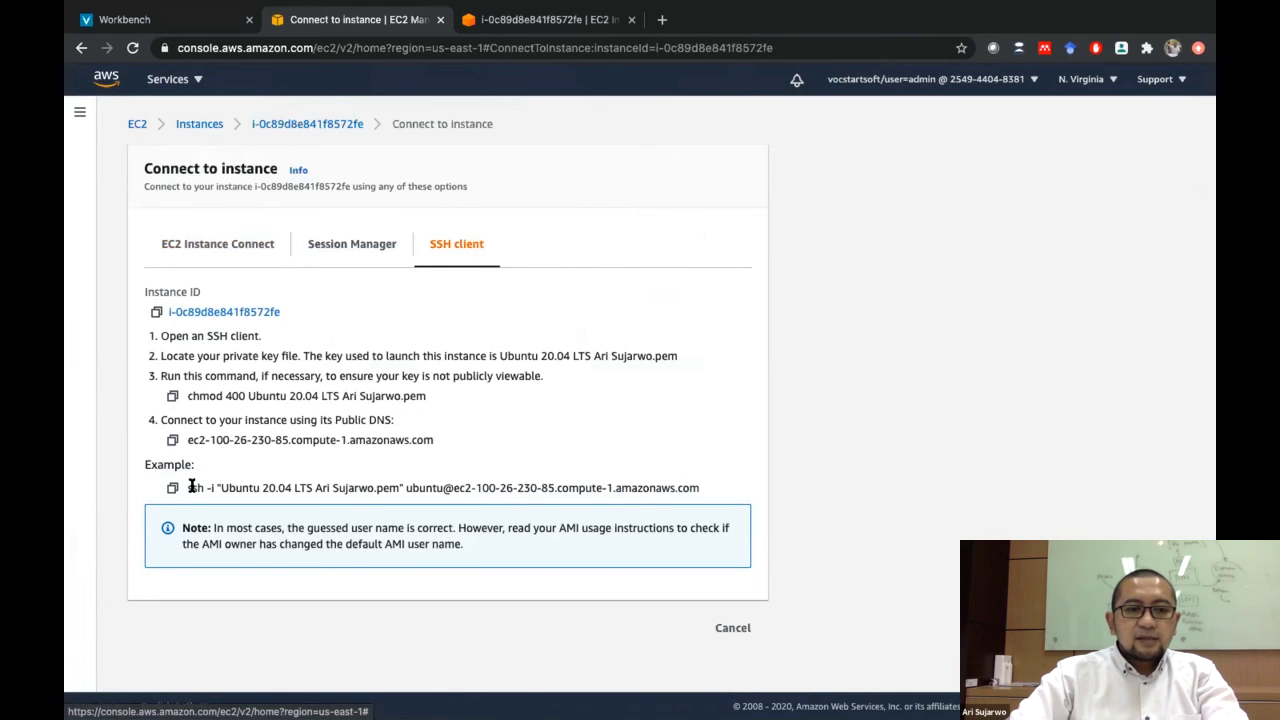
{"action": "left_click_drag", "start_coordinate": [185, 488], "coordinate": [708, 497]}
{"action": "key", "text": "super+c"}
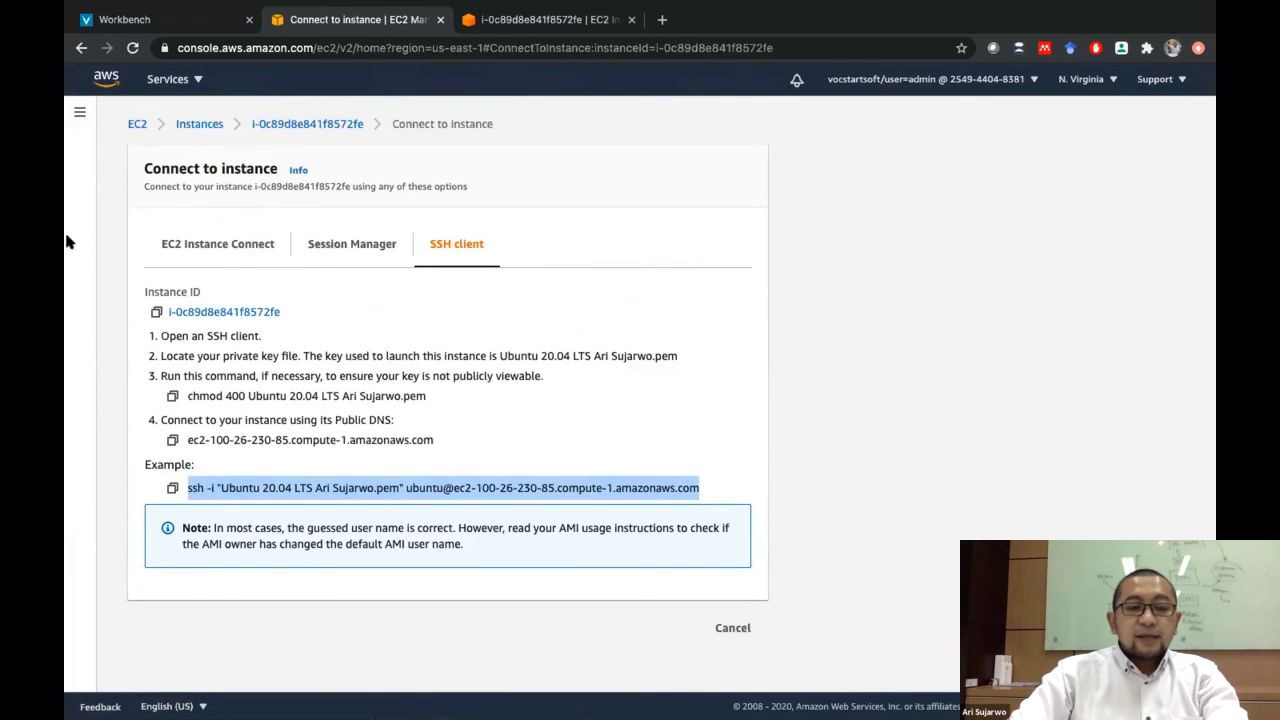
Switch to the Terminal window in the Keypair AWS folder and list its files with ls
{"action": "key", "text": "alt+Tab"}
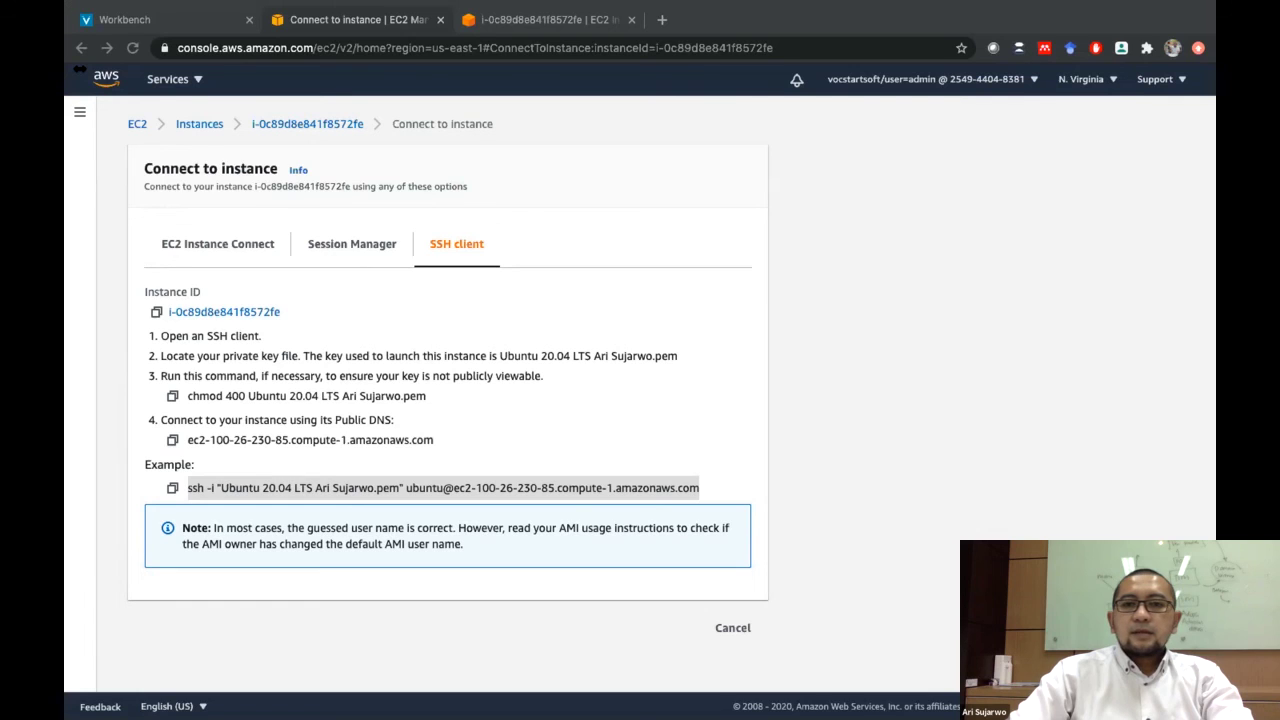
{"action": "left_click", "coordinate": [460, 266]}
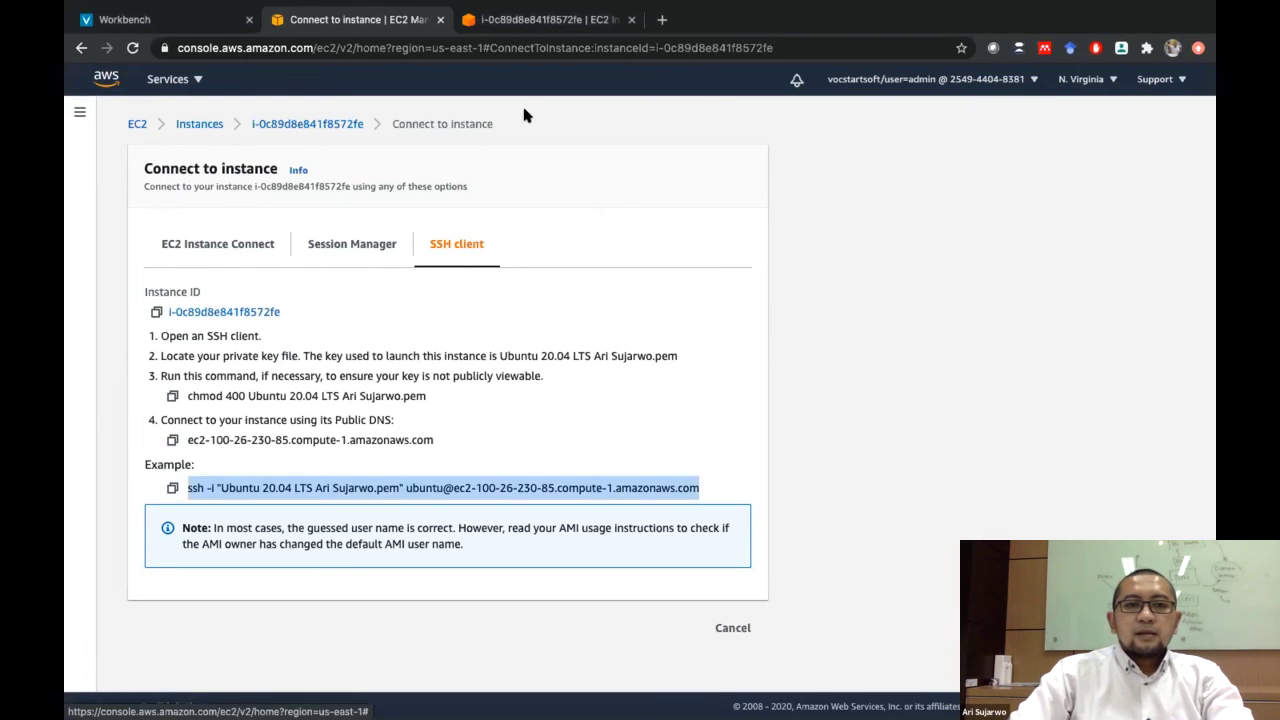
{"action": "left_click", "coordinate": [505, 20]}
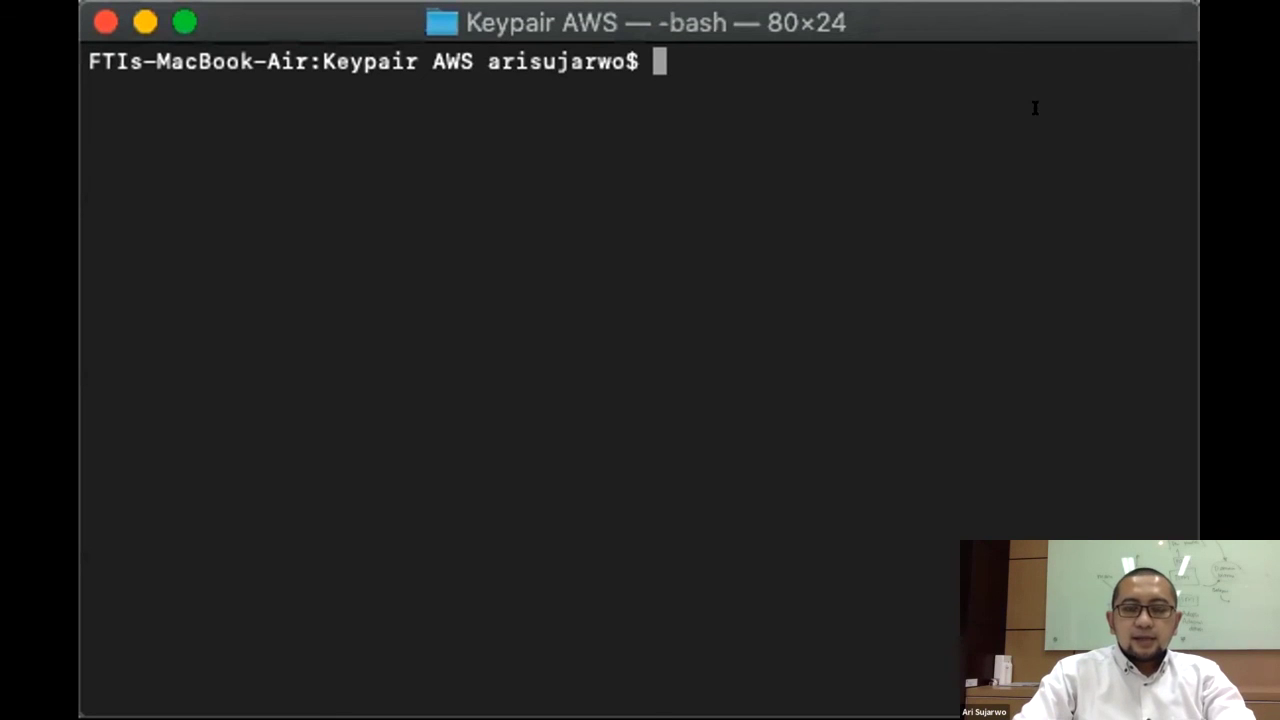
{"action": "type", "text": "ls"}
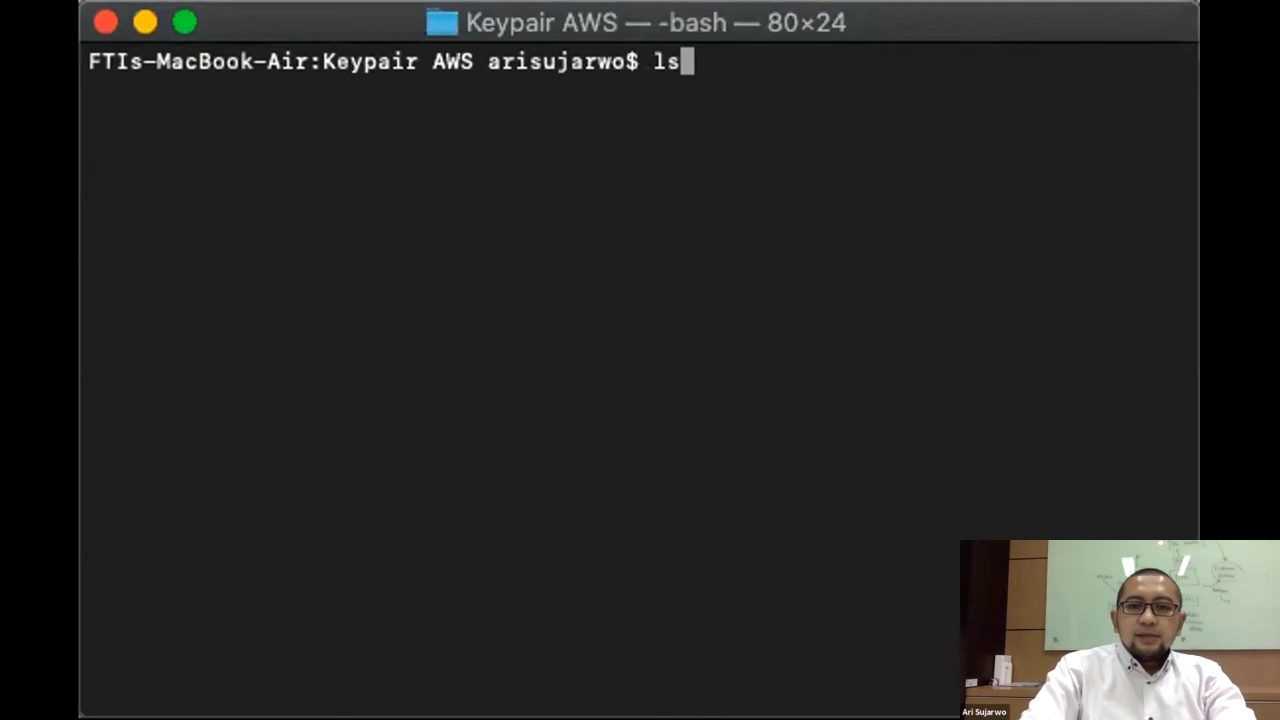
{"action": "key", "text": "Return"}
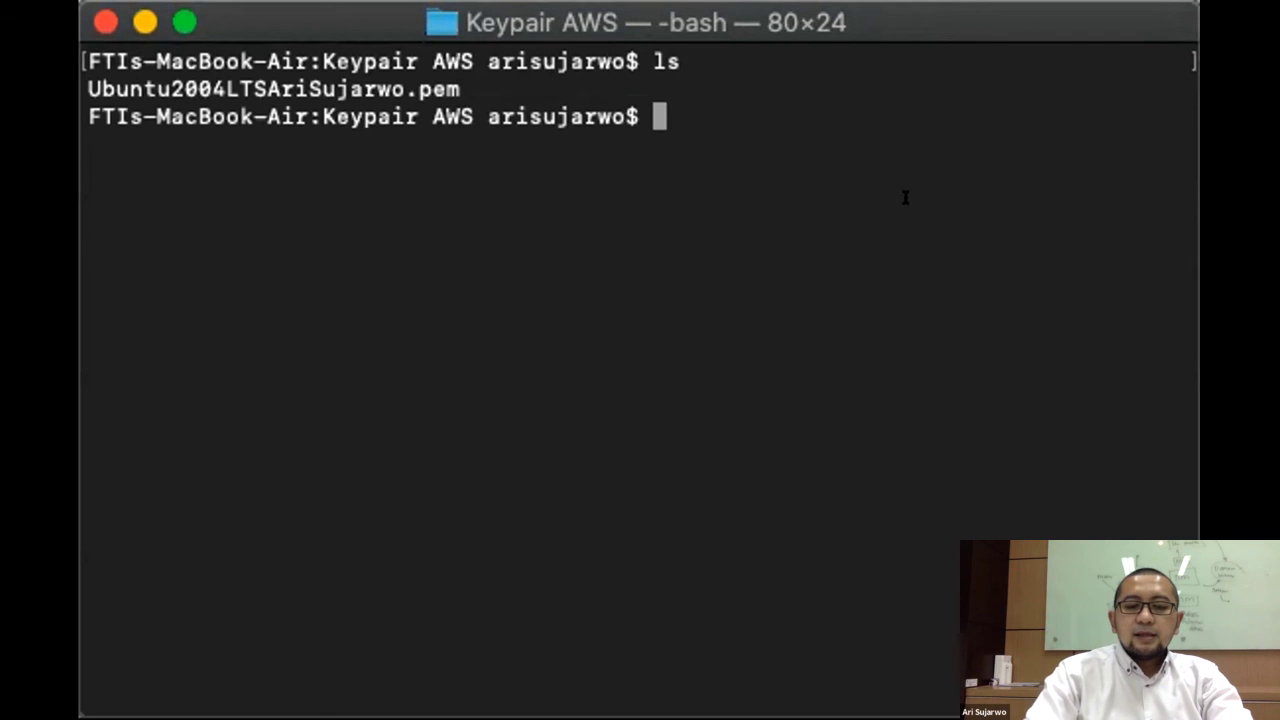
Paste the copied ssh command at the prompt and replace its quoted key file name with the exact name of the folder's .pem file
{"action": "key", "text": "super+v"}
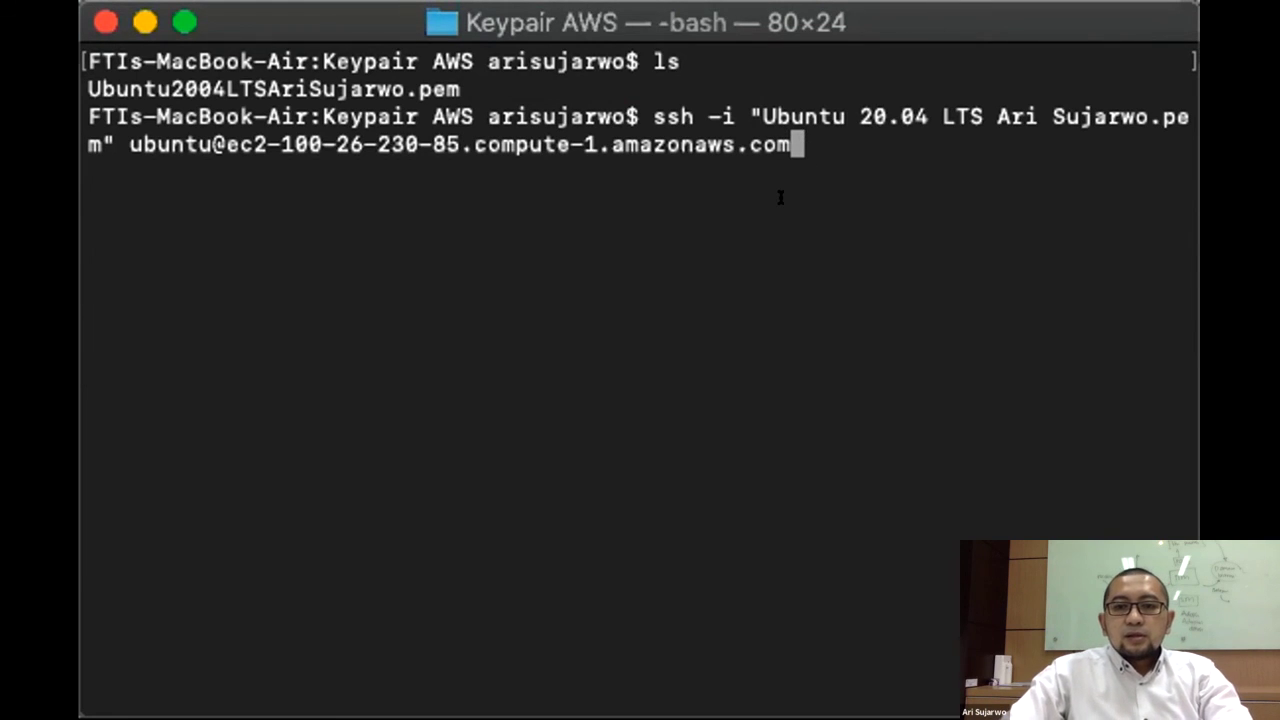
{"action": "key", "text": "Left"}
{"action": "key", "text": "Left"}
{"action": "key", "text": "Left"}
{"action": "key", "text": "Left"}
{"action": "key", "text": "Left"}
{"action": "key", "text": "Left"}
{"action": "key", "text": "Left"}
{"action": "key", "text": "Left"}
{"action": "key", "text": "Left"}
{"action": "key", "text": "Left"}
{"action": "key", "text": "Left"}
{"action": "key", "text": "Left"}
{"action": "key", "text": "Left"}
{"action": "key", "text": "Left"}
{"action": "key", "text": "Left"}
{"action": "key", "text": "Left"}
{"action": "key", "text": "Left"}
{"action": "key", "text": "Left"}
{"action": "key", "text": "Left"}
{"action": "key", "text": "Left"}
{"action": "key", "text": "Left"}
{"action": "key", "text": "Left"}
{"action": "key", "text": "Left"}
{"action": "key", "text": "Left"}
{"action": "key", "text": "Left"}
{"action": "key", "text": "Left"}
{"action": "key", "text": "Left"}
{"action": "key", "text": "Left"}
{"action": "key", "text": "Left"}
{"action": "key", "text": "Left"}
{"action": "key", "text": "Left"}
{"action": "key", "text": "Left"}
{"action": "key", "text": "Left"}
{"action": "key", "text": "Left"}
{"action": "key", "text": "Left"}
{"action": "key", "text": "Left"}
{"action": "key", "text": "Left"}
{"action": "key", "text": "Left"}
{"action": "key", "text": "Left"}
{"action": "key", "text": "Left"}
{"action": "key", "text": "Left"}
{"action": "key", "text": "Left"}
{"action": "key", "text": "Left"}
{"action": "key", "text": "Left"}
{"action": "key", "text": "Left"}
{"action": "key", "text": "BackSpace"}
{"action": "key", "text": "BackSpace"}
{"action": "key", "text": "BackSpace"}
{"action": "key", "text": "BackSpace"}
{"action": "key", "text": "BackSpace"}
{"action": "key", "text": "BackSpace"}
{"action": "key", "text": "BackSpace"}
{"action": "key", "text": "BackSpace"}
{"action": "key", "text": "BackSpace"}
{"action": "key", "text": "BackSpace"}
{"action": "key", "text": "BackSpace"}
{"action": "key", "text": "BackSpace"}
{"action": "key", "text": "BackSpace"}
{"action": "key", "text": "BackSpace"}
{"action": "key", "text": "BackSpace"}
{"action": "key", "text": "BackSpace"}
{"action": "key", "text": "BackSpace"}
{"action": "key", "text": "BackSpace"}
{"action": "key", "text": "BackSpace"}
{"action": "key", "text": "BackSpace"}
{"action": "key", "text": "BackSpace"}
{"action": "key", "text": "BackSpace"}
{"action": "key", "text": "BackSpace"}
{"action": "key", "text": "BackSpace"}
{"action": "key", "text": "BackSpace"}
{"action": "key", "text": "BackSpace"}
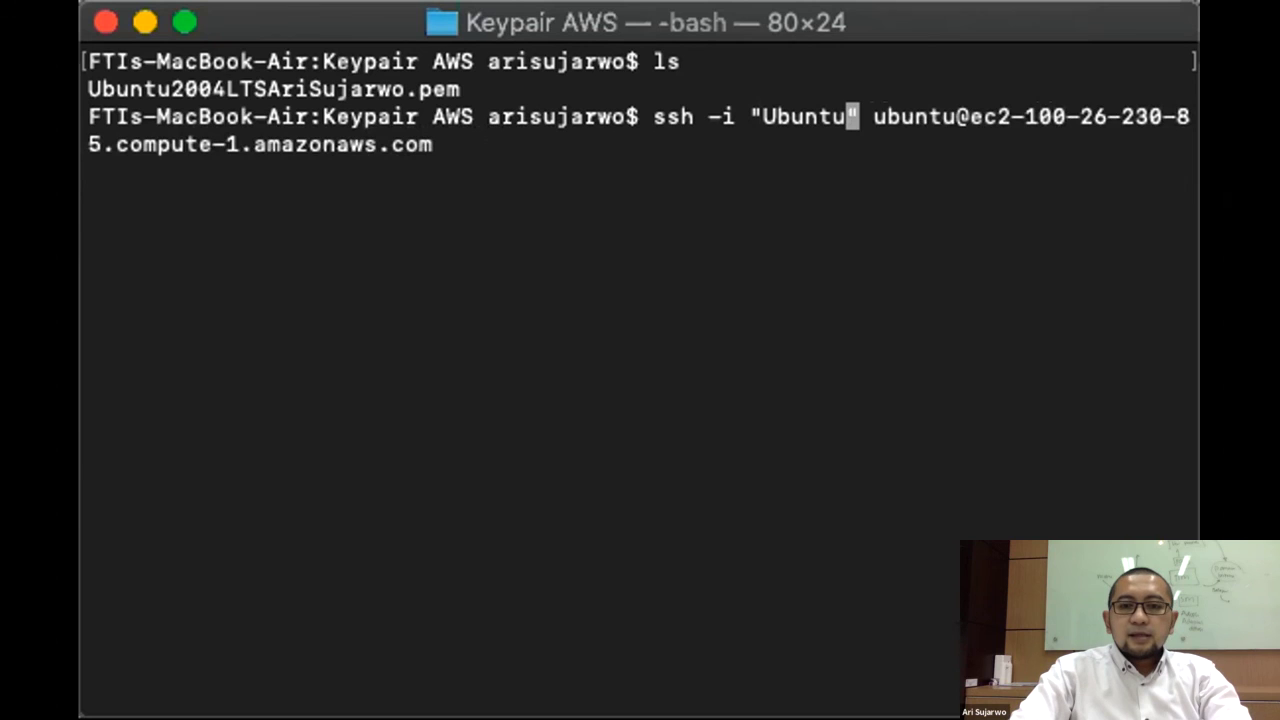
{"action": "key", "text": "Tab"}
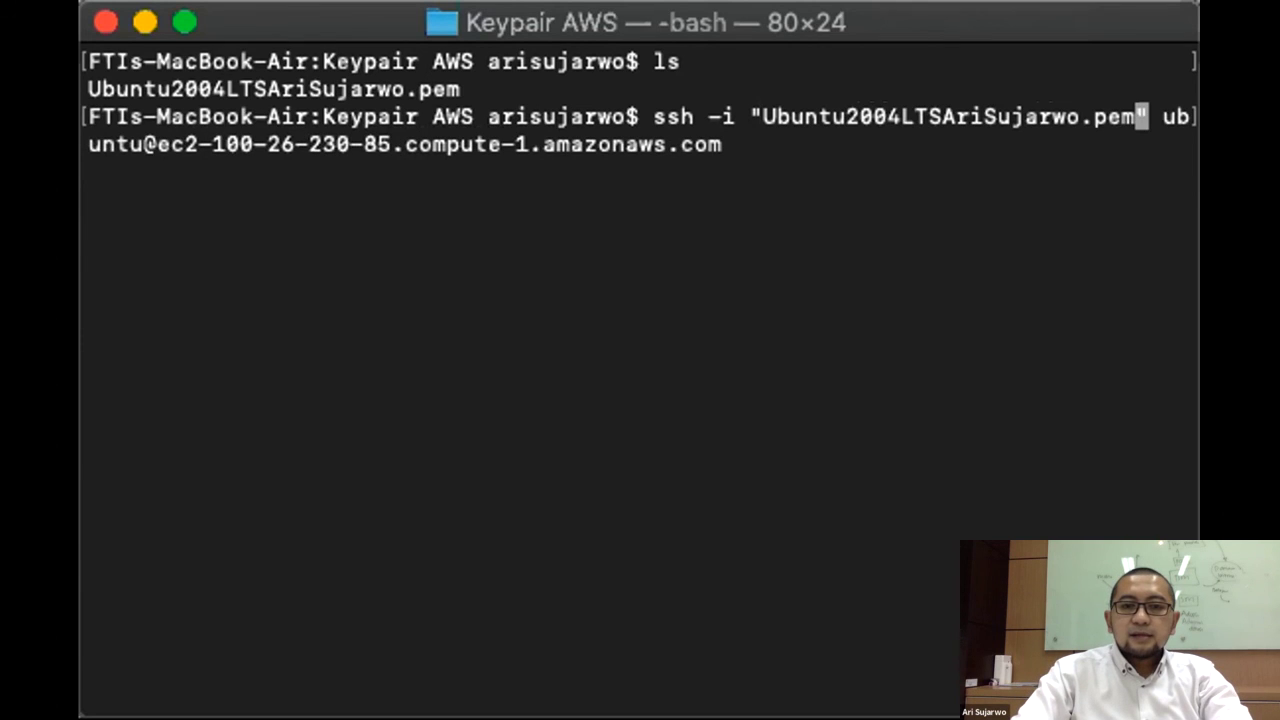
Run the ssh command to the EC2 instance and accept the host's authenticity with yes
{"action": "key", "text": "Return"}
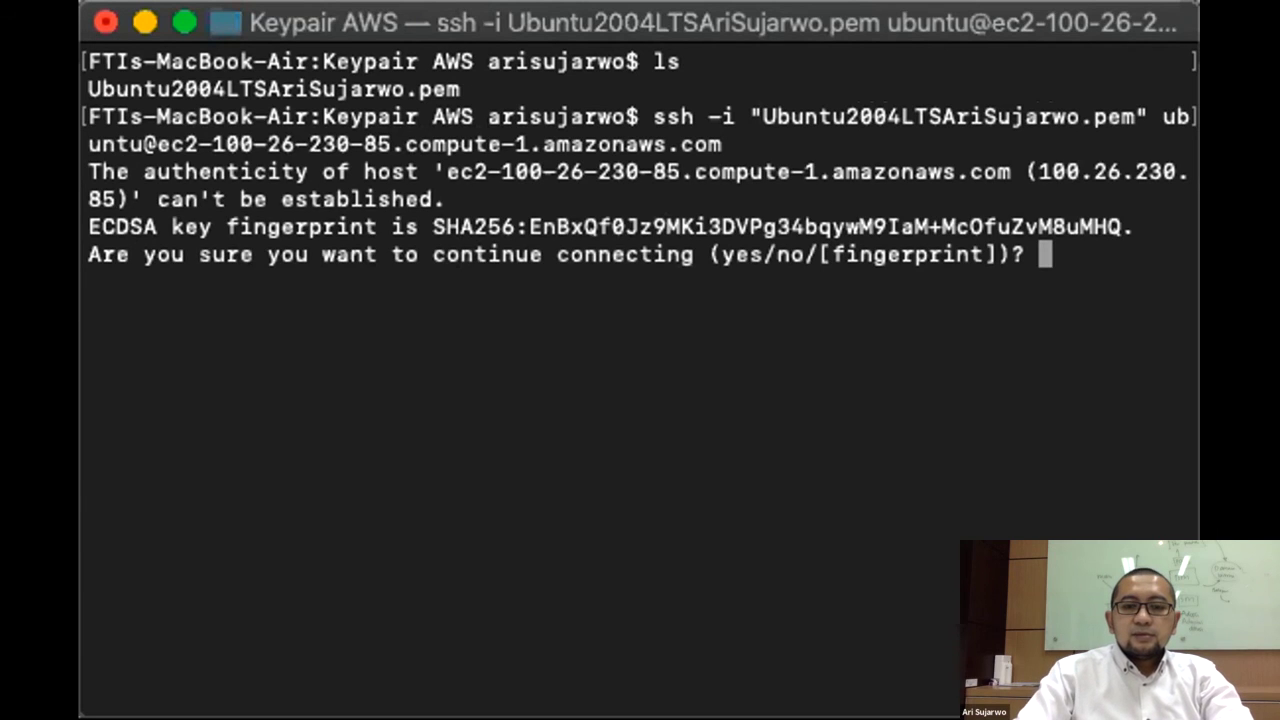
{"action": "type", "text": "yes"}
{"action": "key", "text": "Return"}
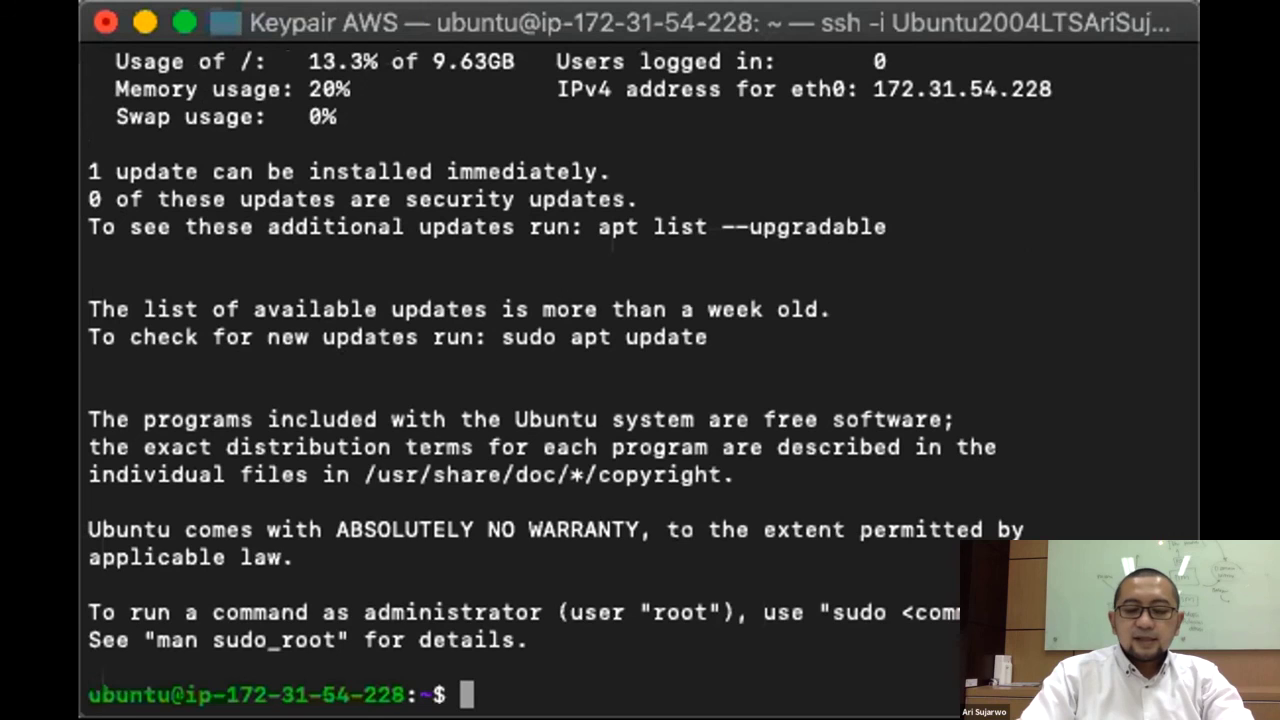
Switch to the root user on the instance with sudo su and start entering an apt-get command
{"action": "type", "text": "sudo su"}
{"action": "key", "text": "Return"}
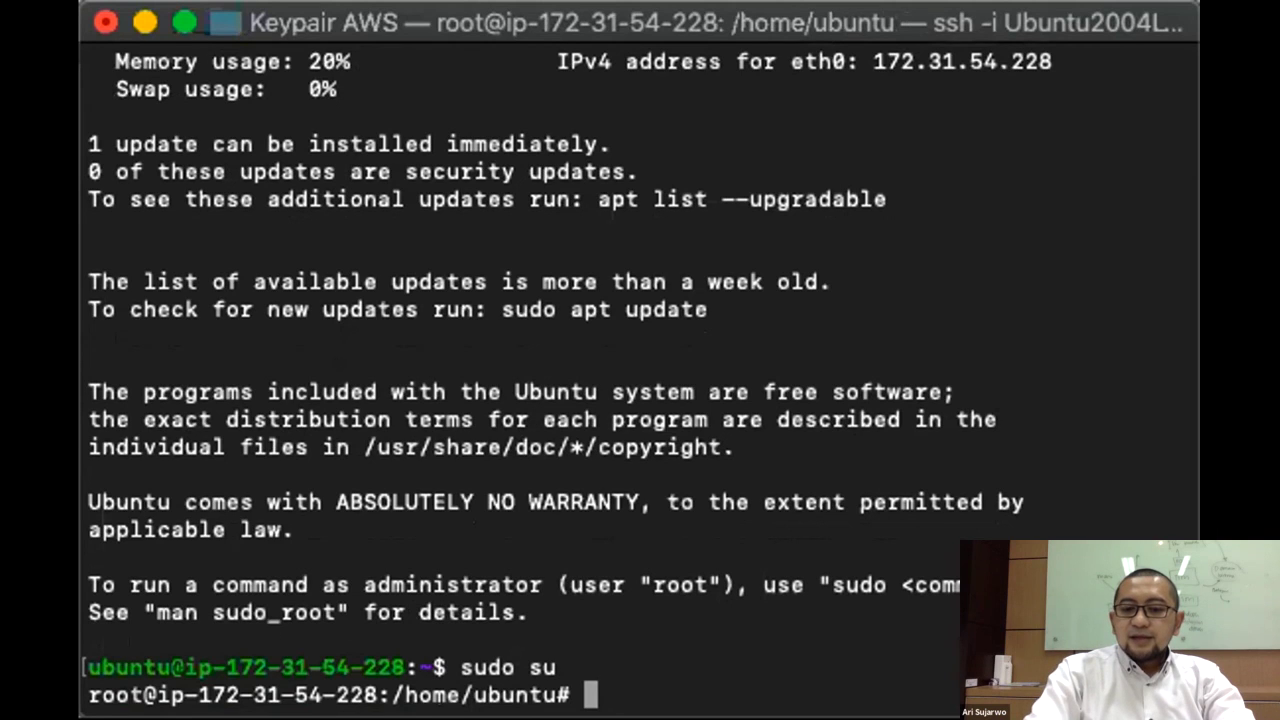
{"action": "type", "text": "apt"}
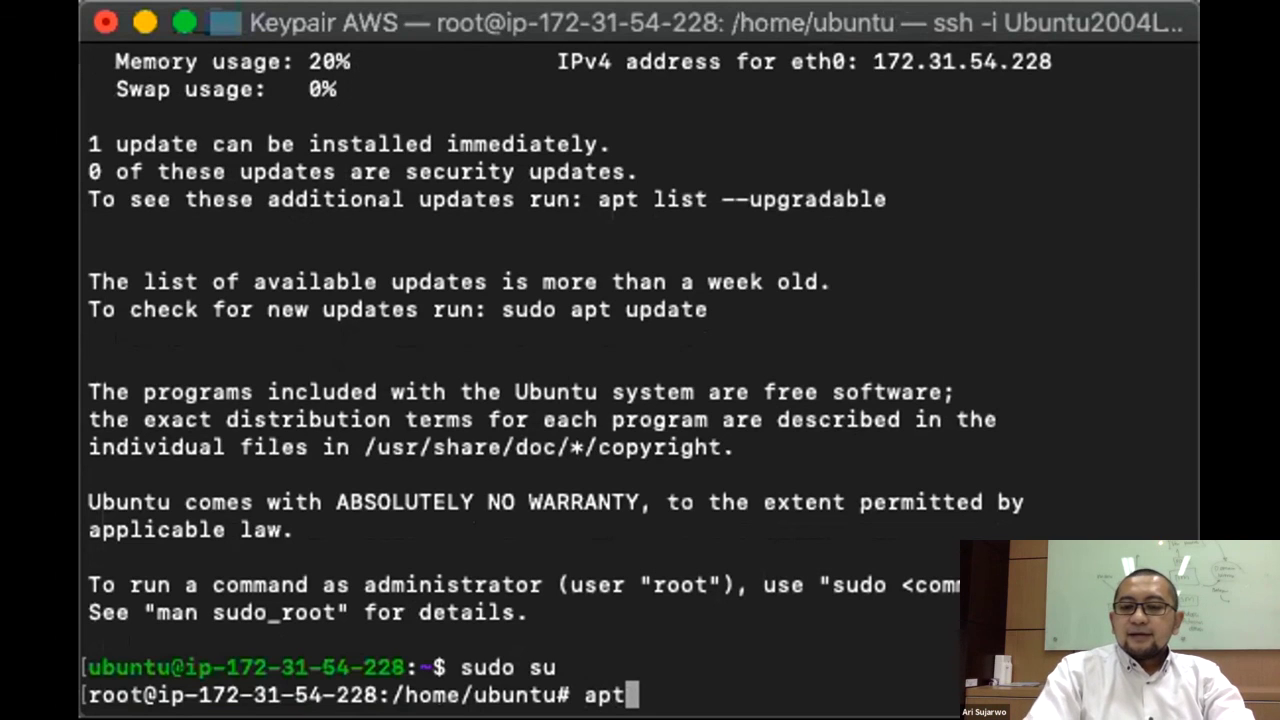
{"action": "type", "text": "-get"}
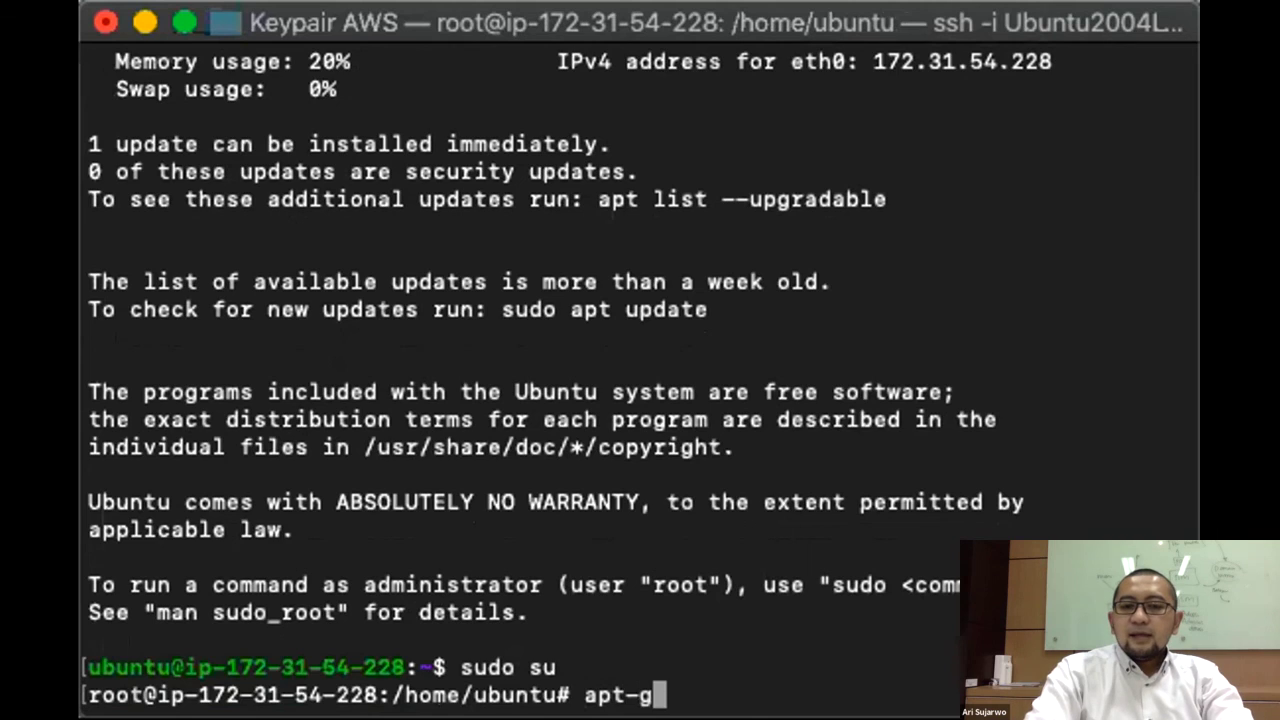